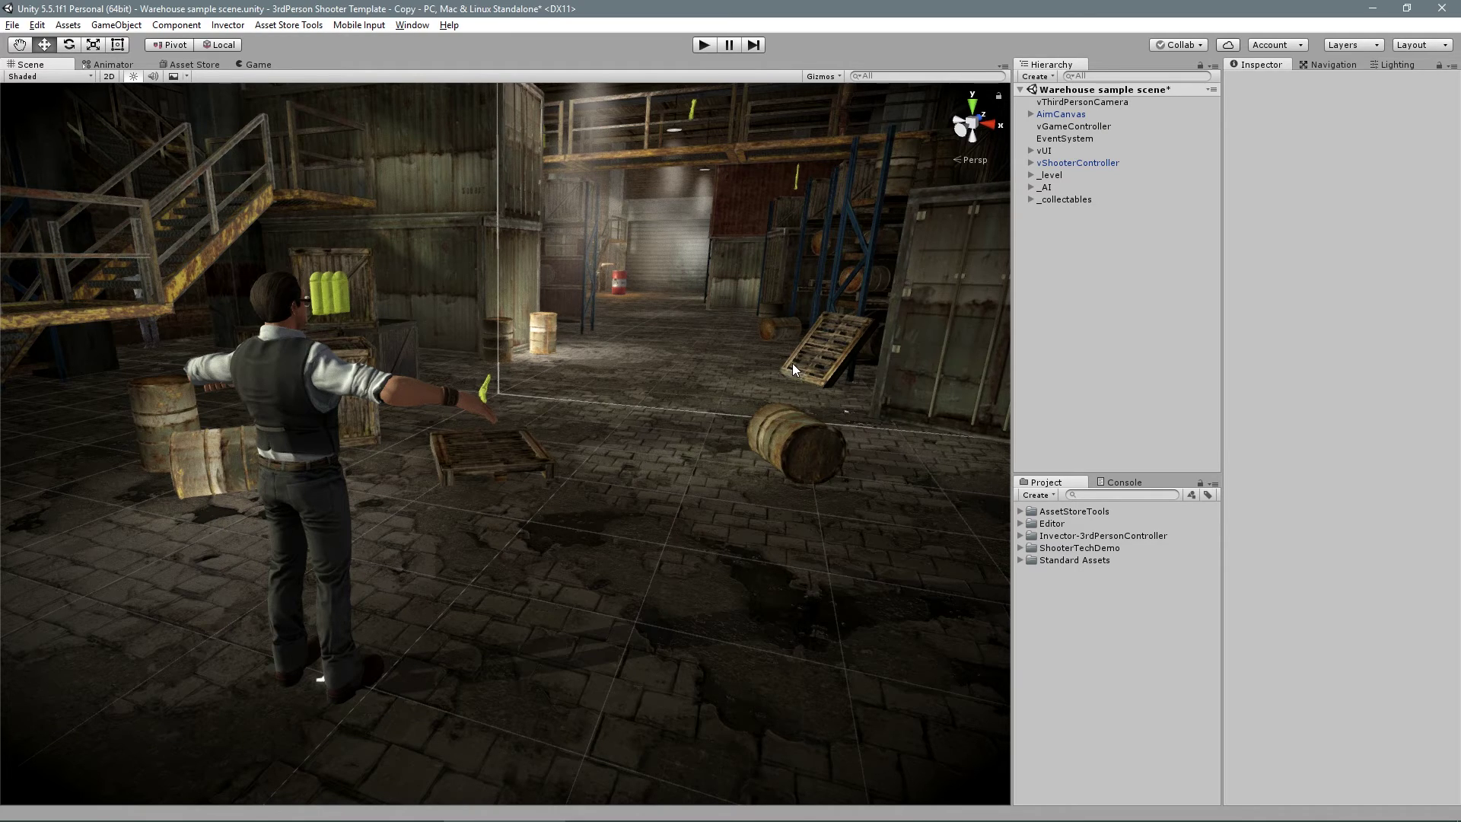
Create an Invector shooter weapon from the Modern Russian AR model and raise it to about 1.47 on Y.
left_click(227, 25)
mouse_move(321, 102)
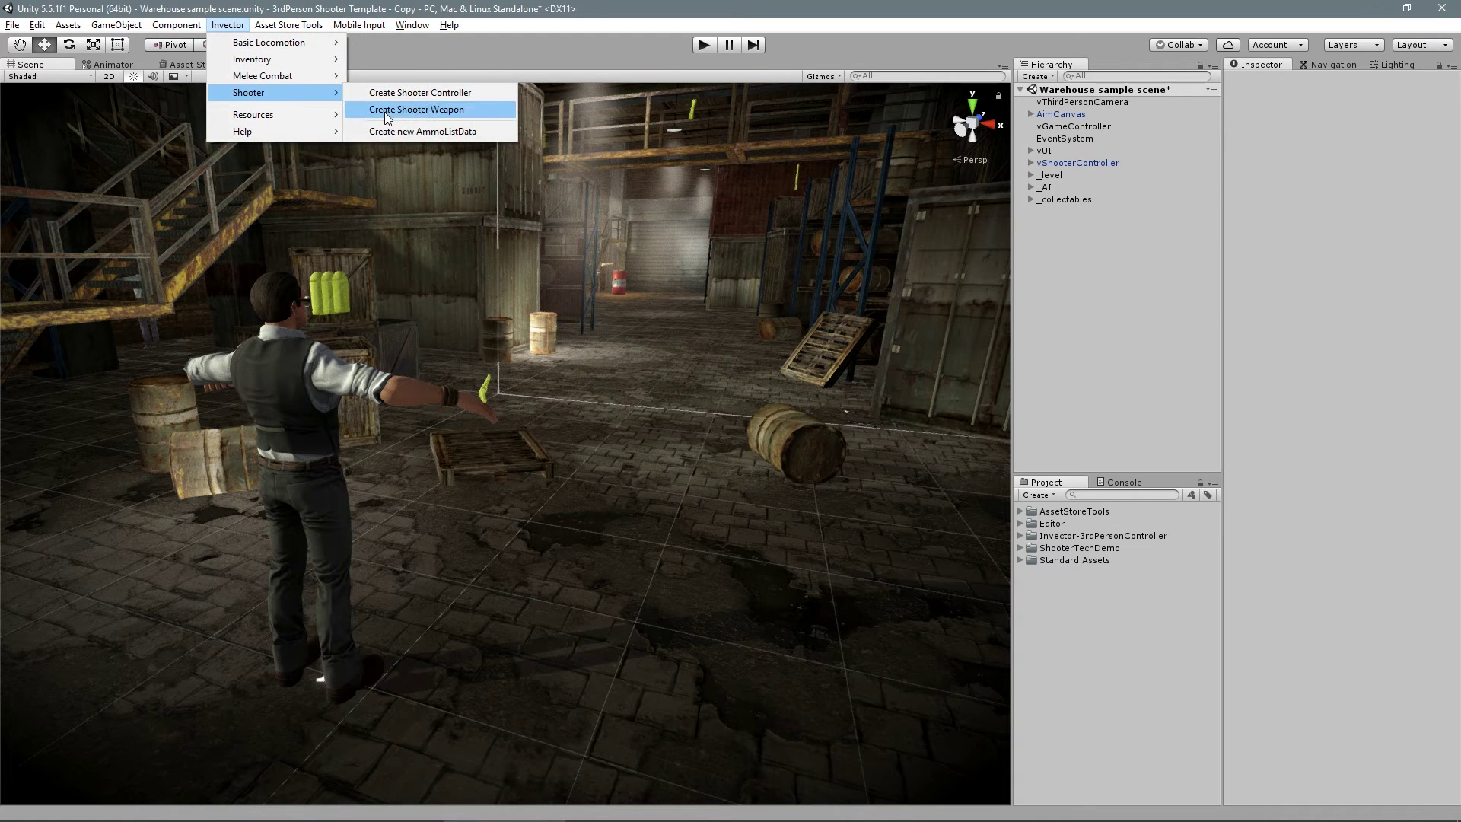
left_click(416, 108)
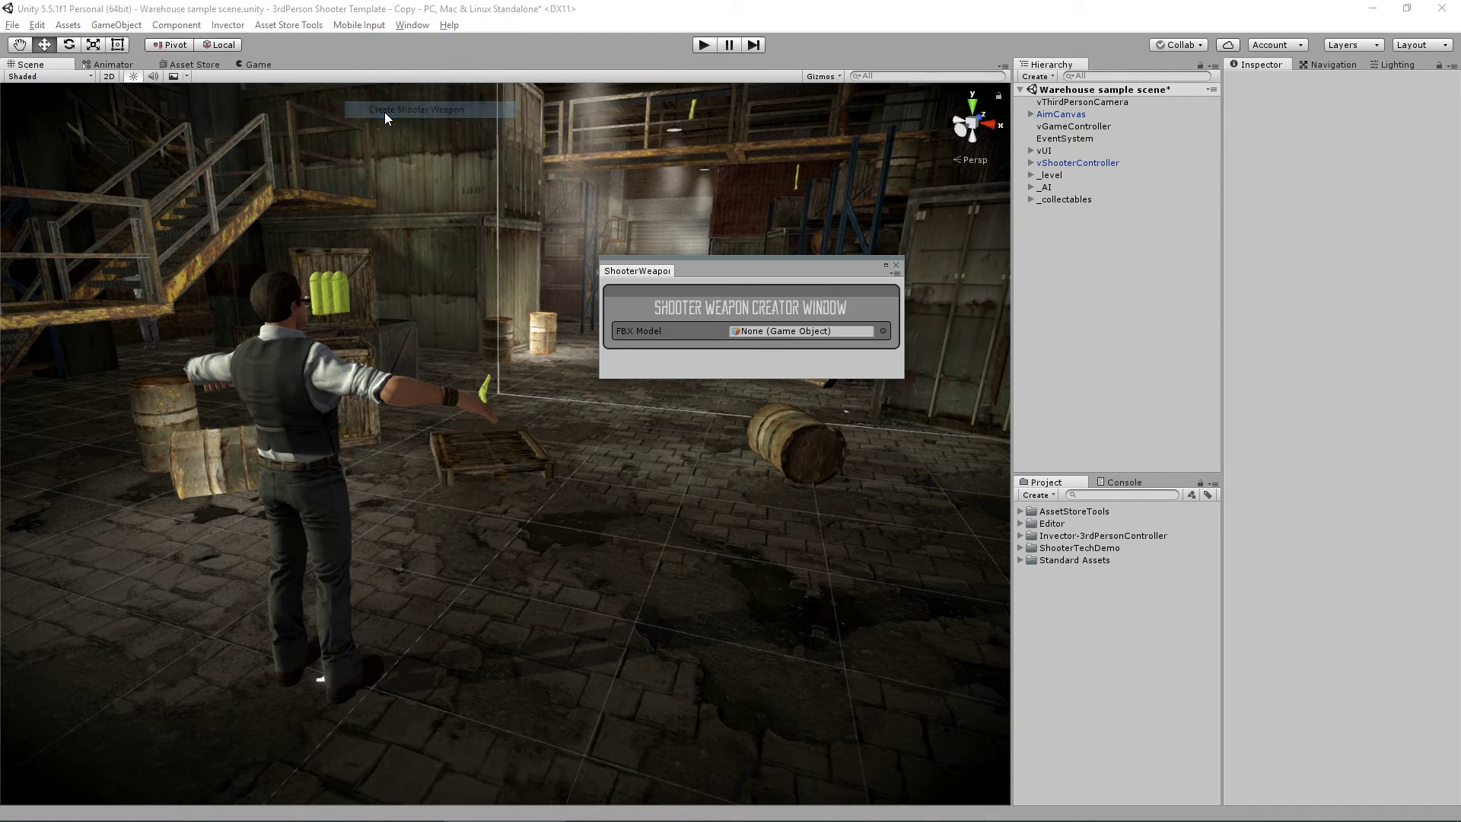
left_click(1020, 548)
left_click(1031, 609)
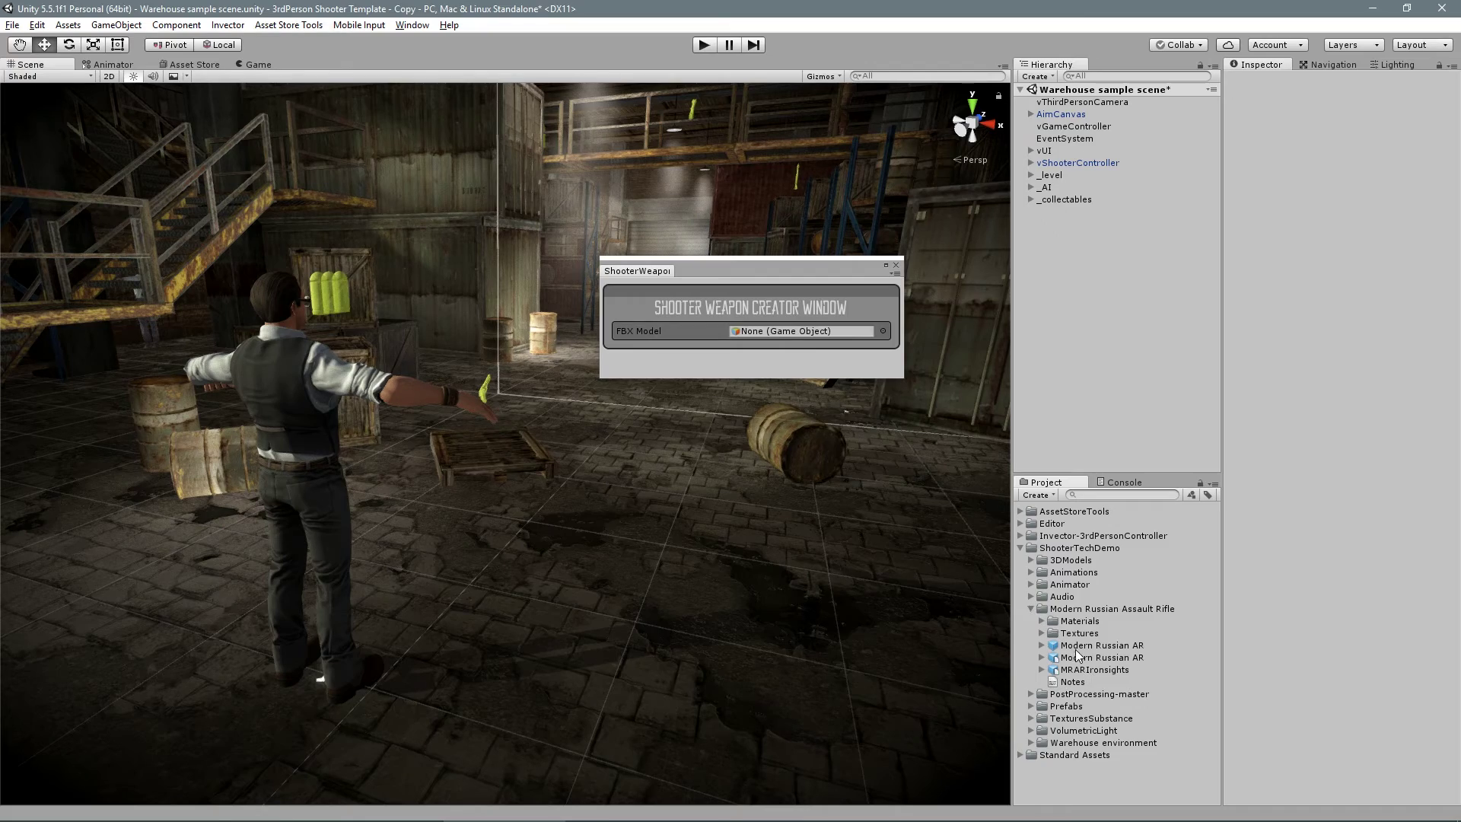
left_click_drag(1076, 646, 806, 334)
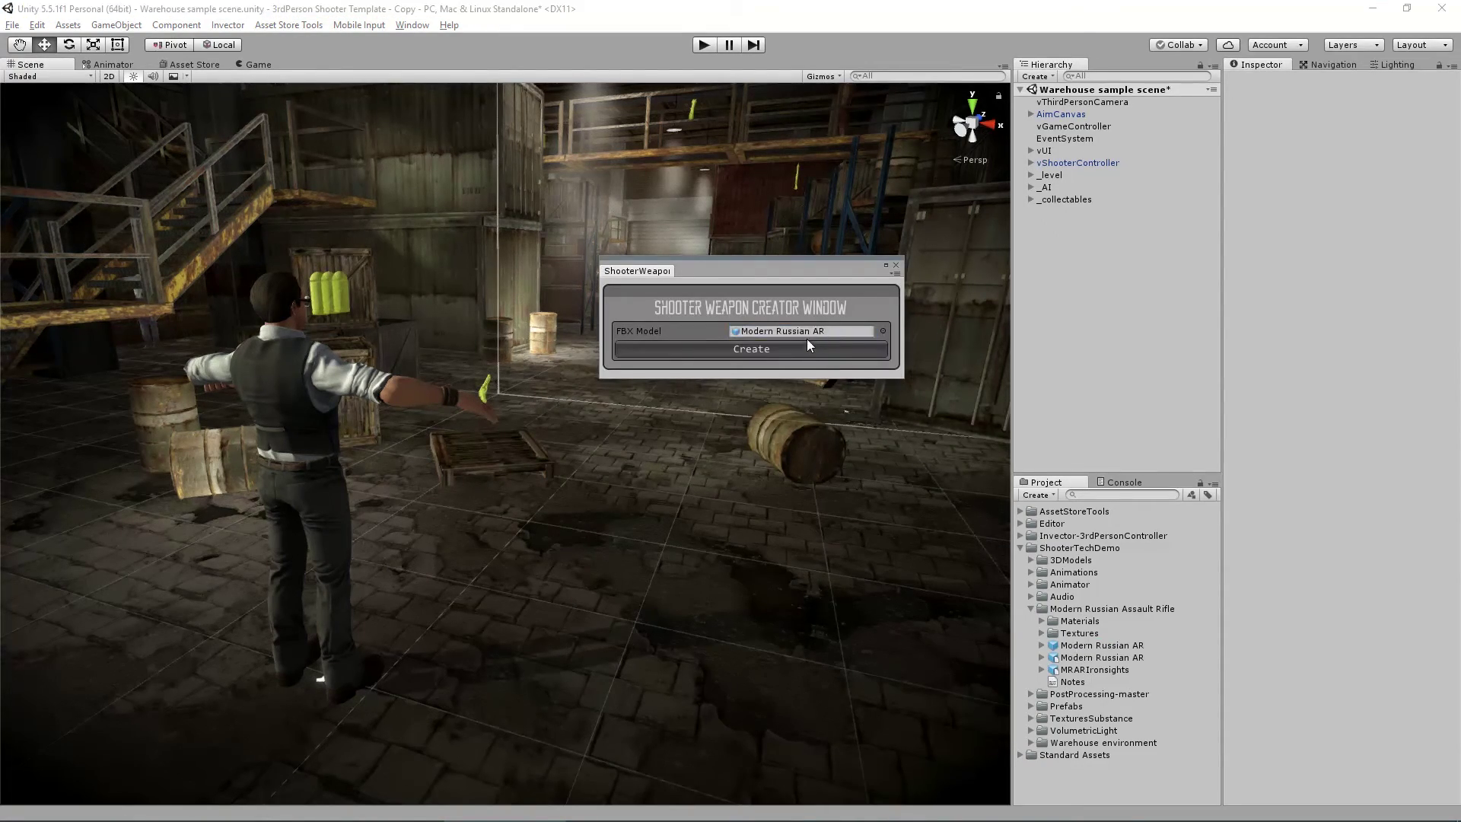
left_click(793, 350)
double_click(1044, 213)
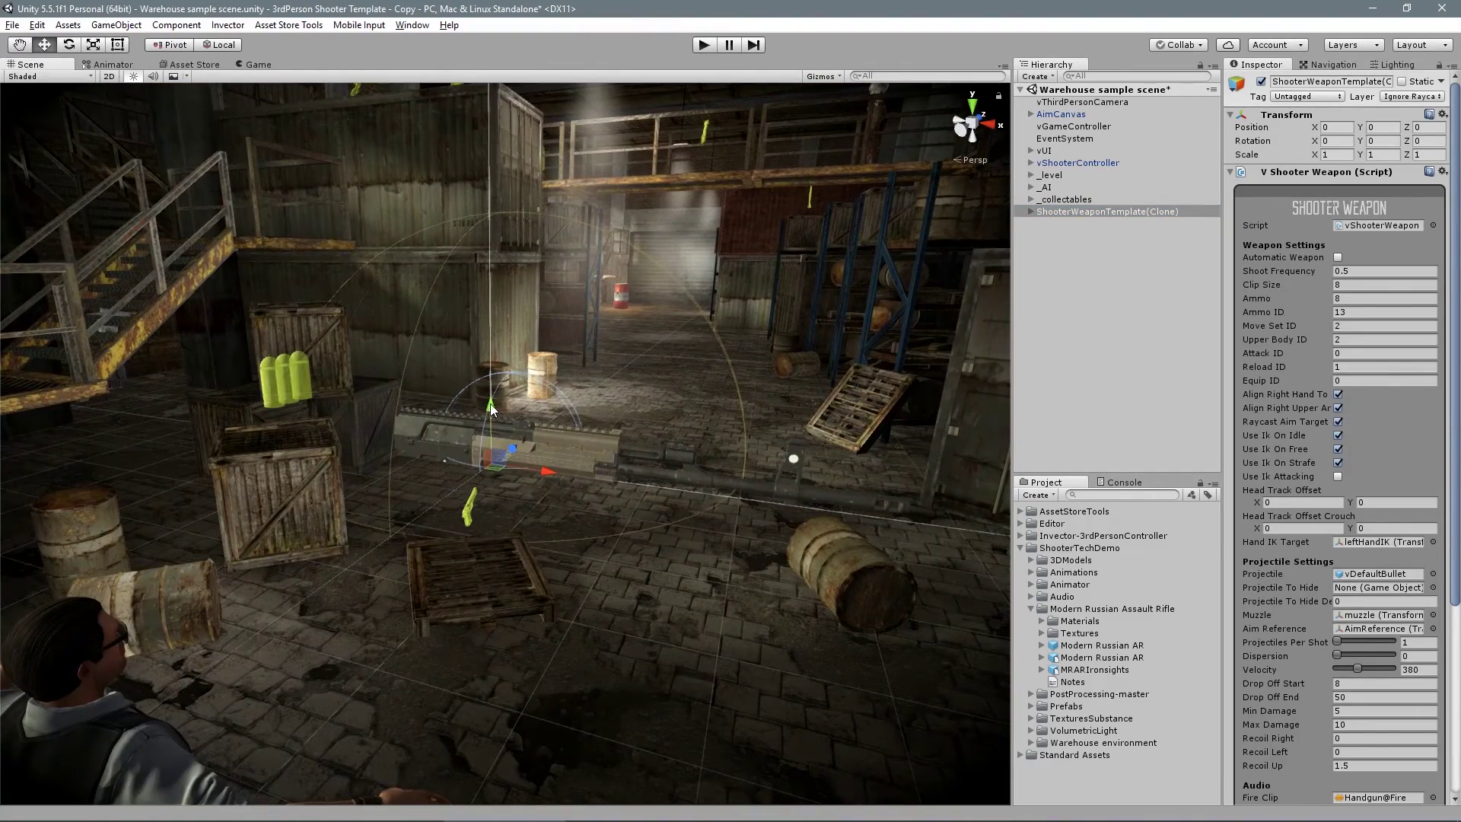
left_click_drag(490, 411, 519, 303)
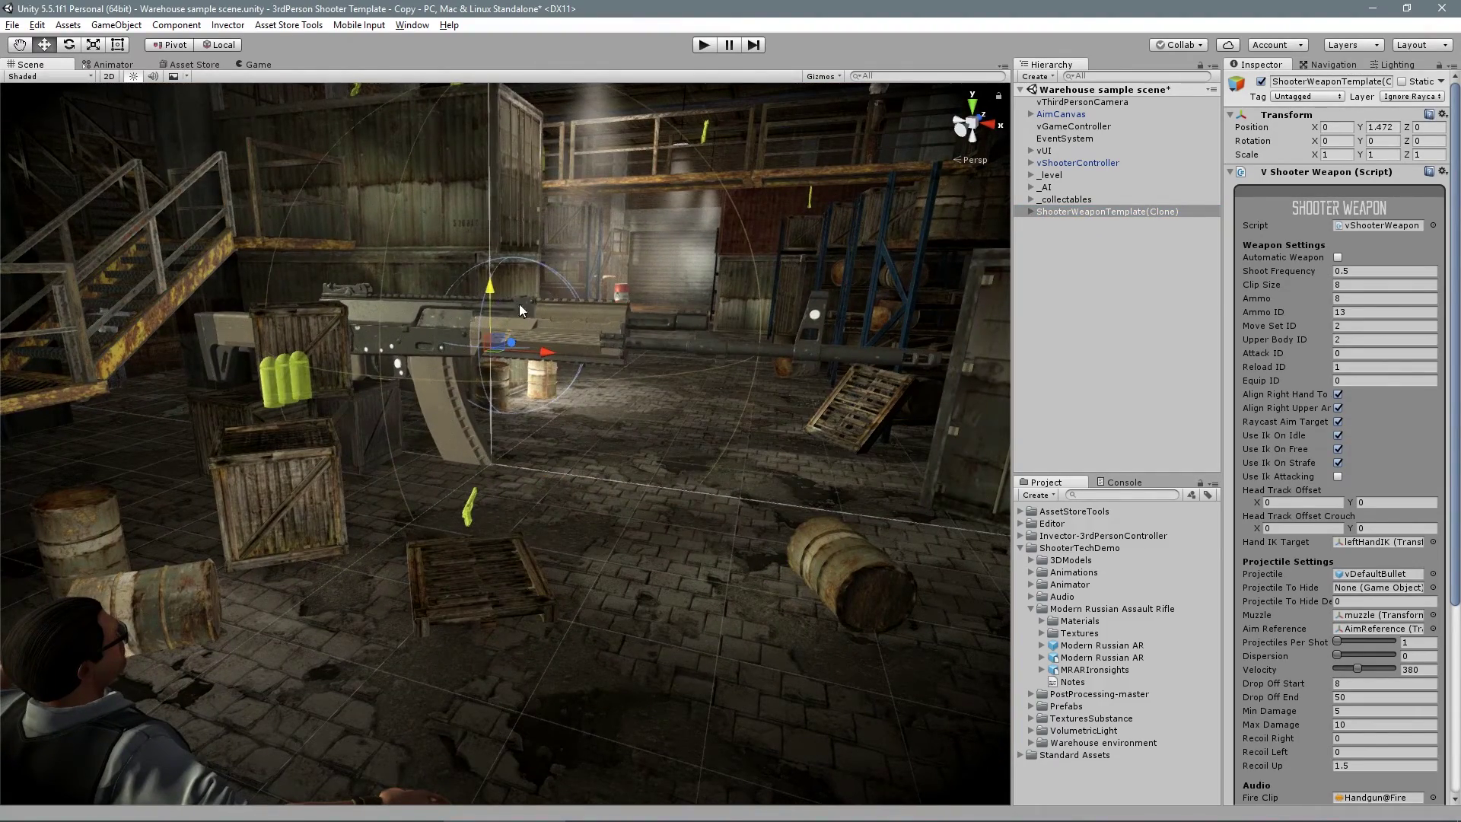
Remove the Animator component from the Modern Russian AR(Clone) child of the new weapon.
left_click(1030, 212)
left_click(1080, 235)
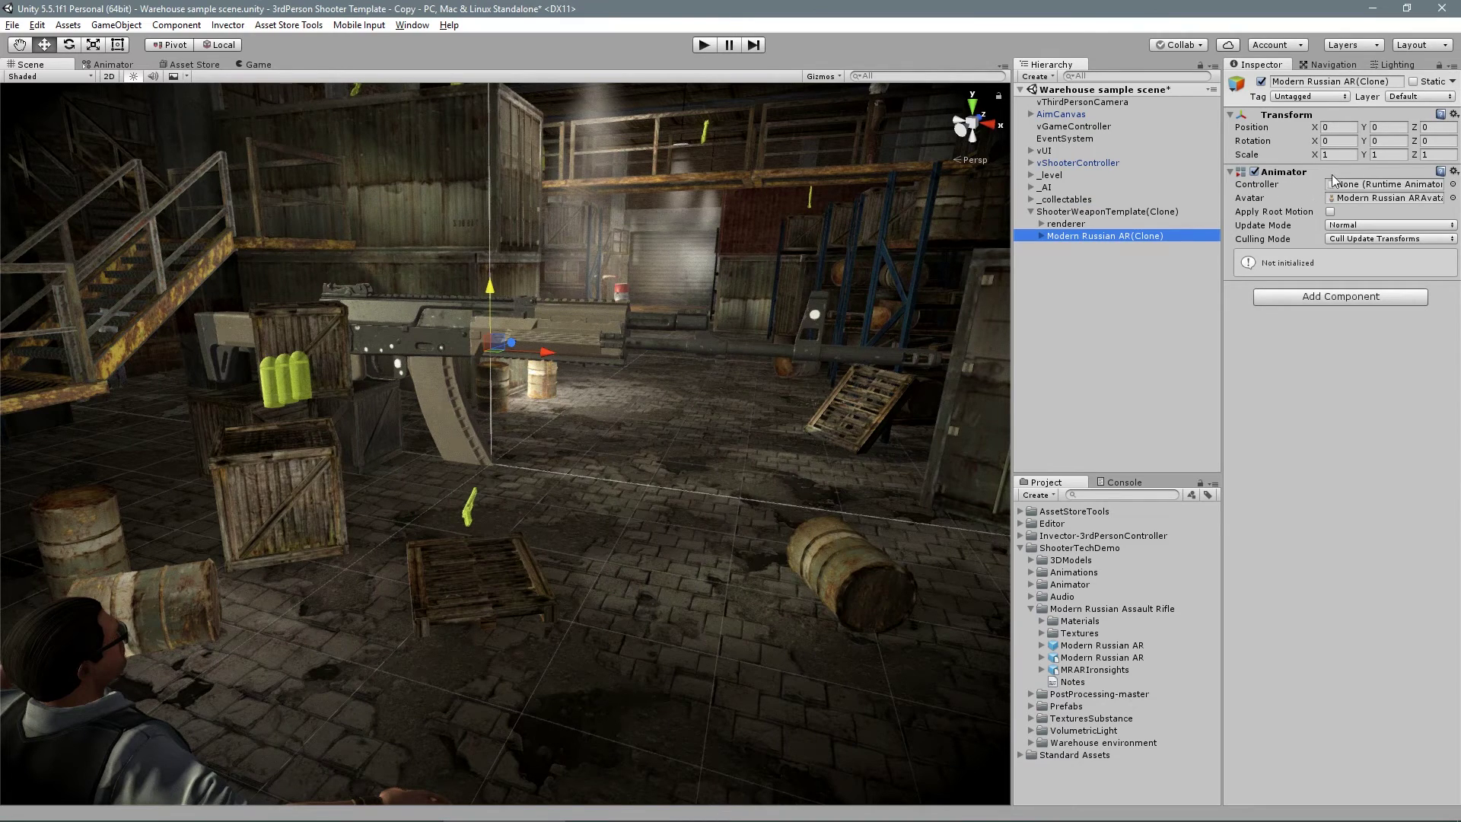
left_click(1453, 172)
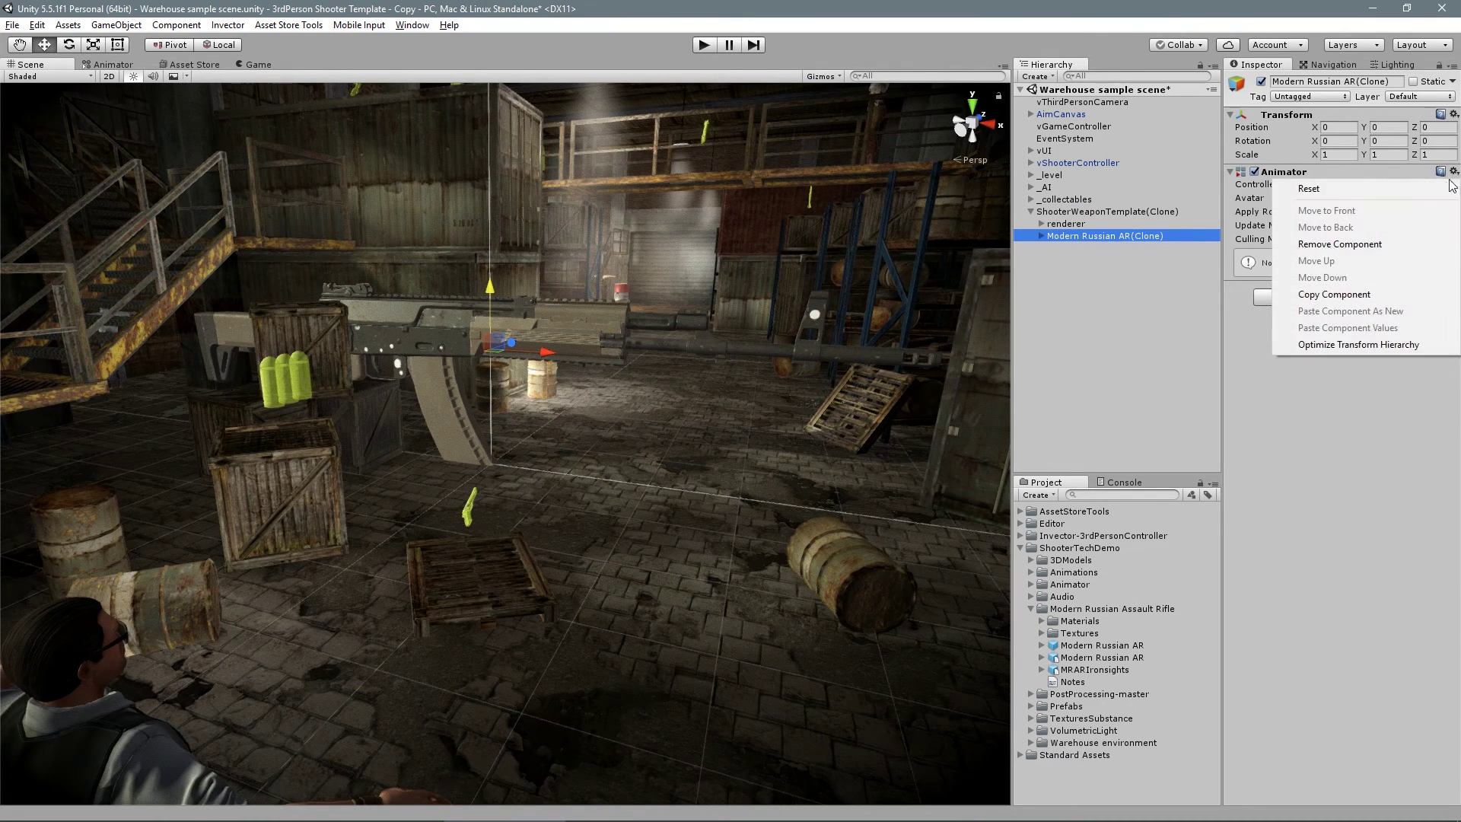
left_click(1408, 242)
Scale the Modern Russian AR(Clone) to 0.2 on X, Y and Z.
left_click(1350, 156)
type(".2")
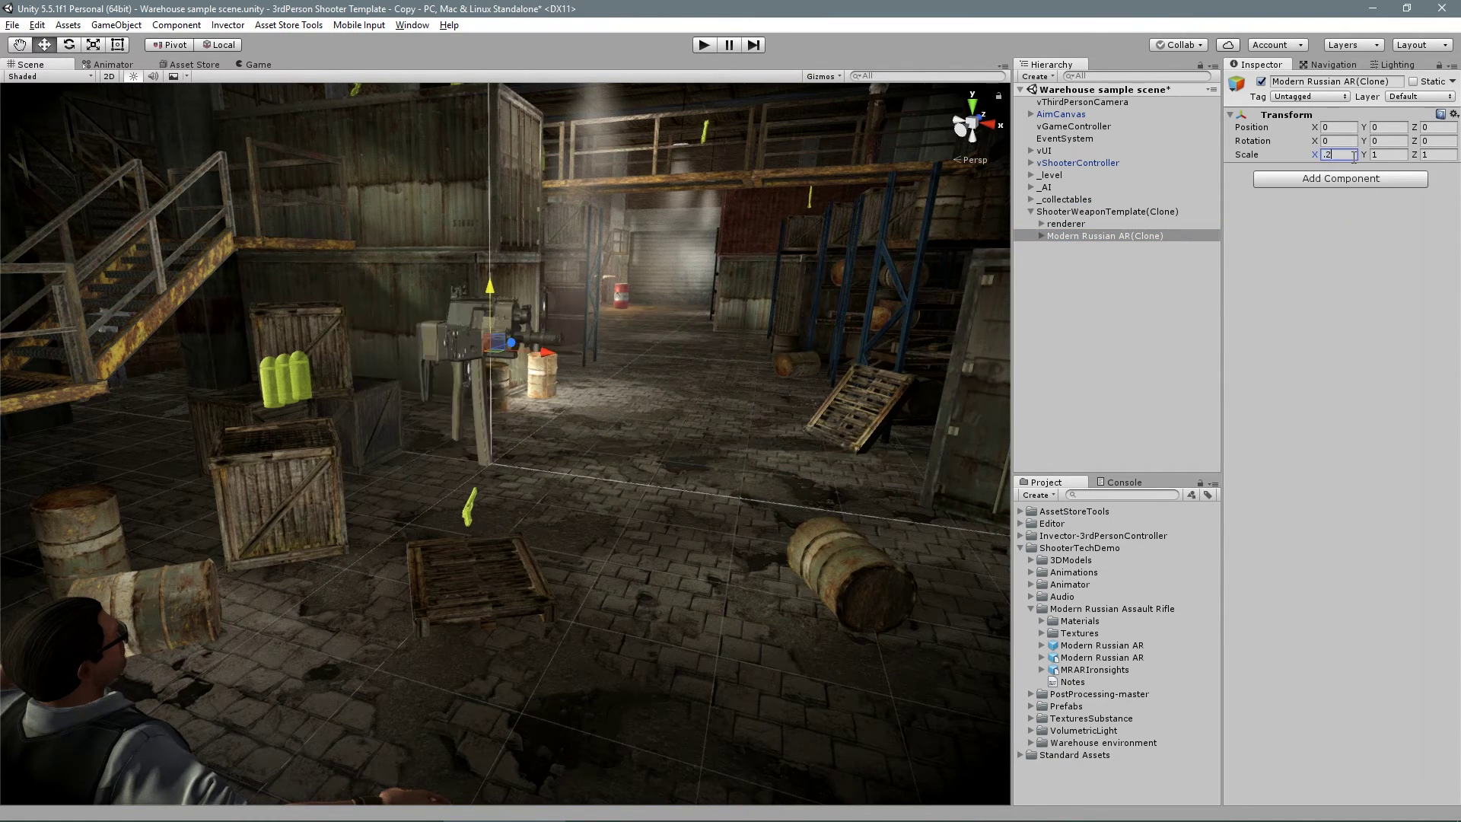
key("Tab")
type(".2")
key("Tab")
type(".2")
key("Tab")
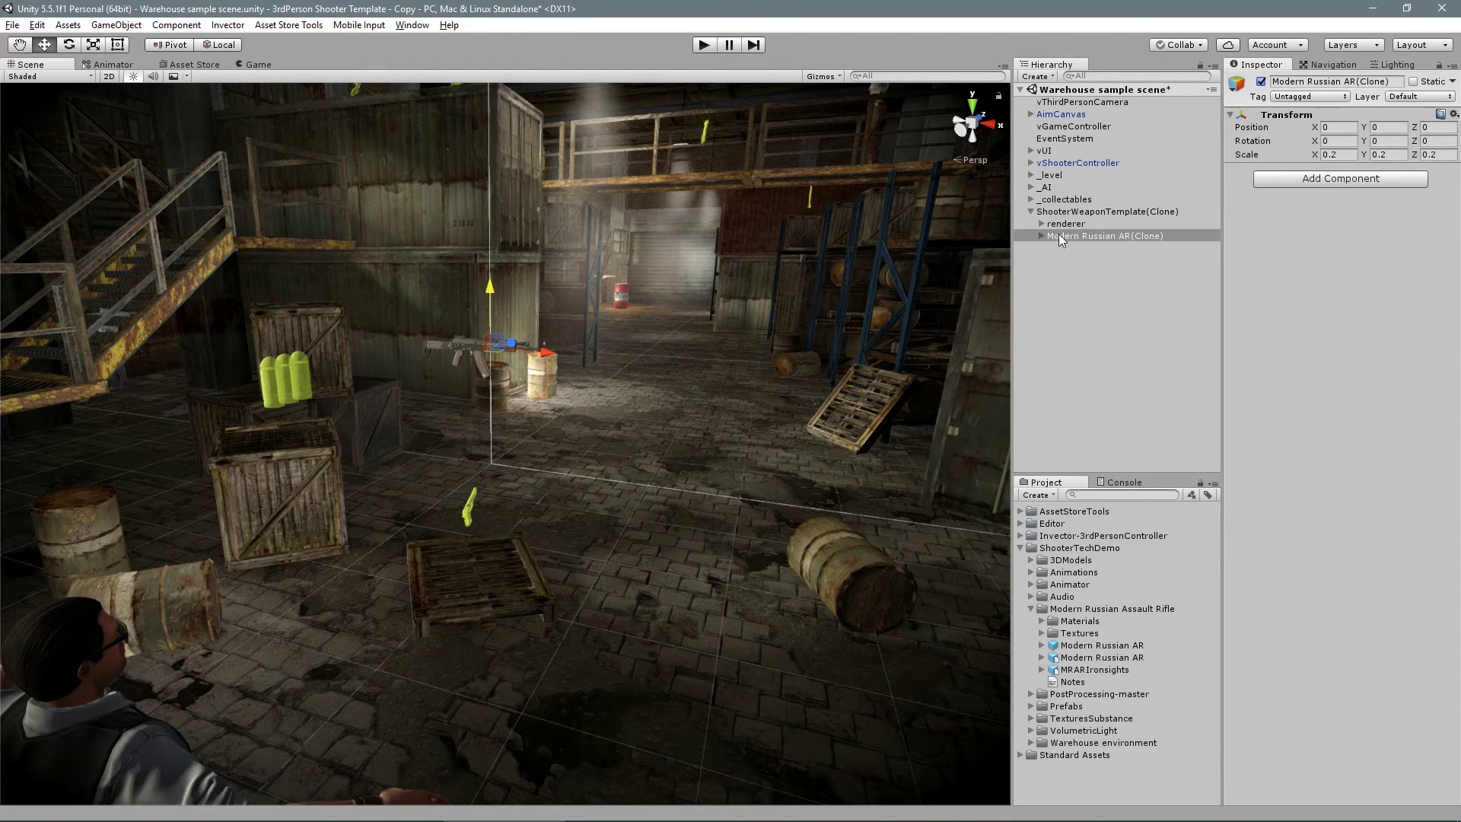
Parent the Modern Russian AR(Clone) under renderer and set its position and its X and Y rotation to 0.
left_click_drag(1061, 238, 1075, 228)
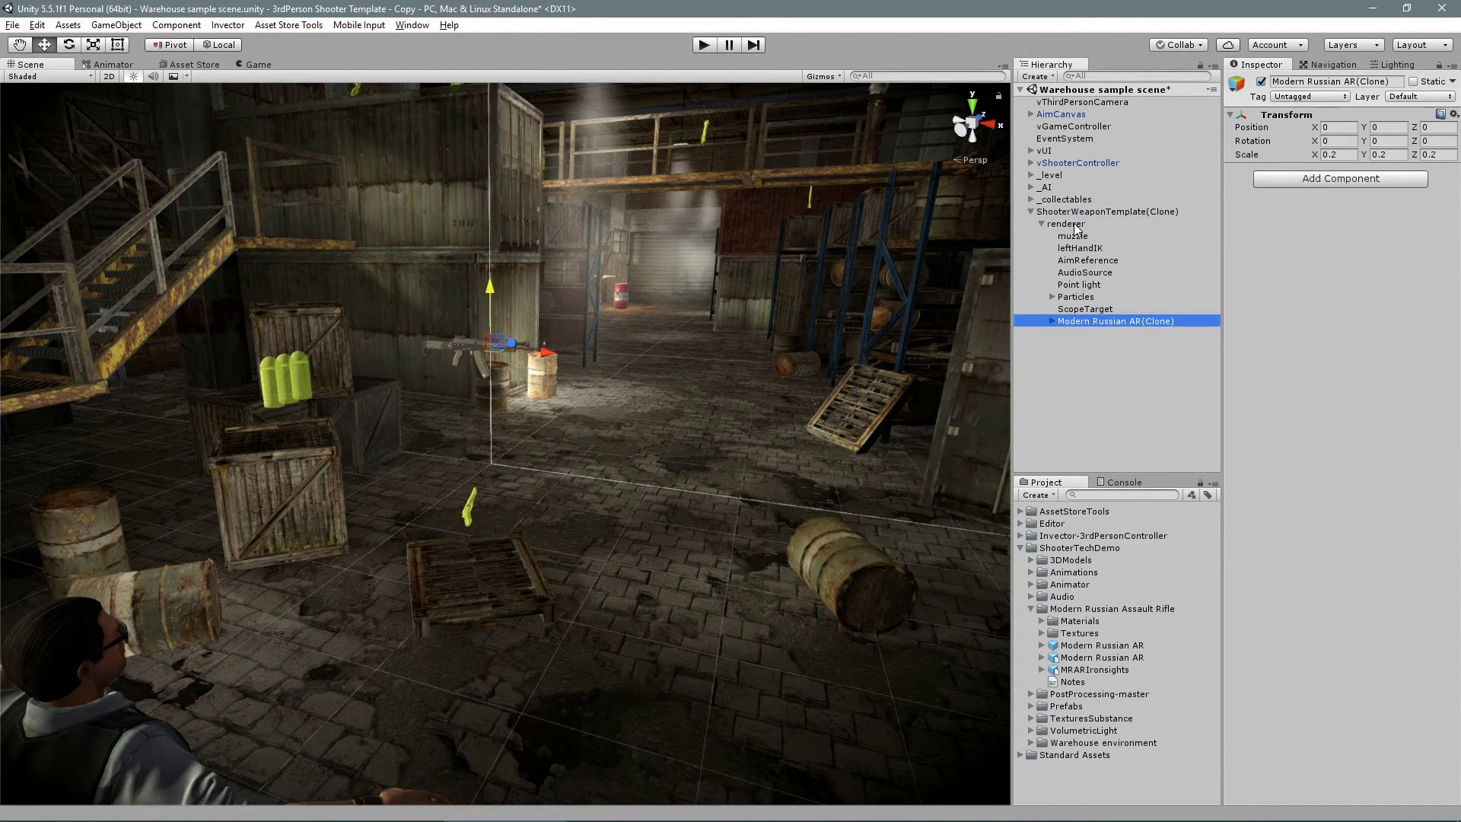
left_click(1331, 126)
type("0.1852")
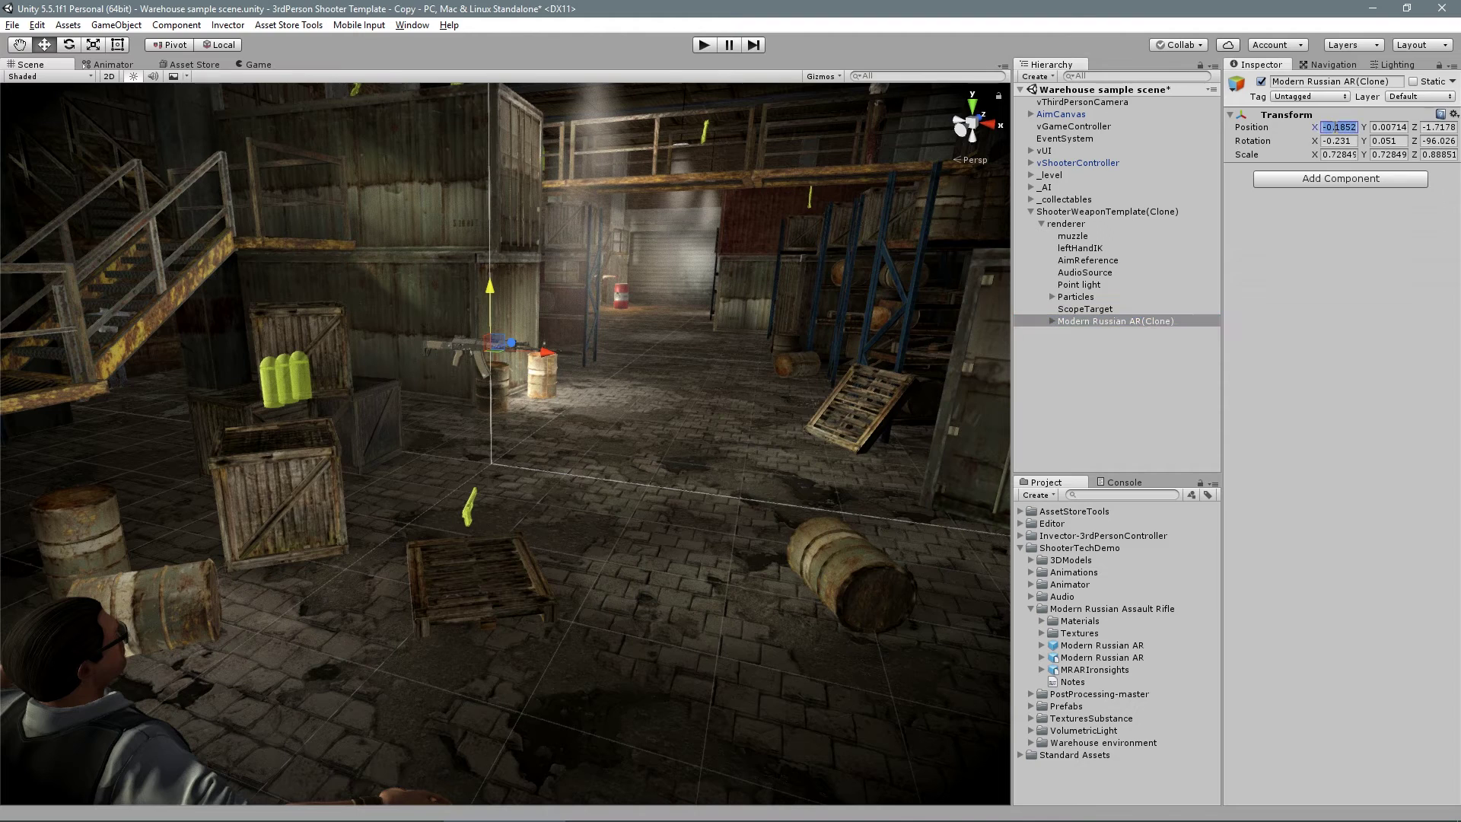
key("Tab")
type("0")
key("Tab")
type("0")
key("Return")
key("Tab")
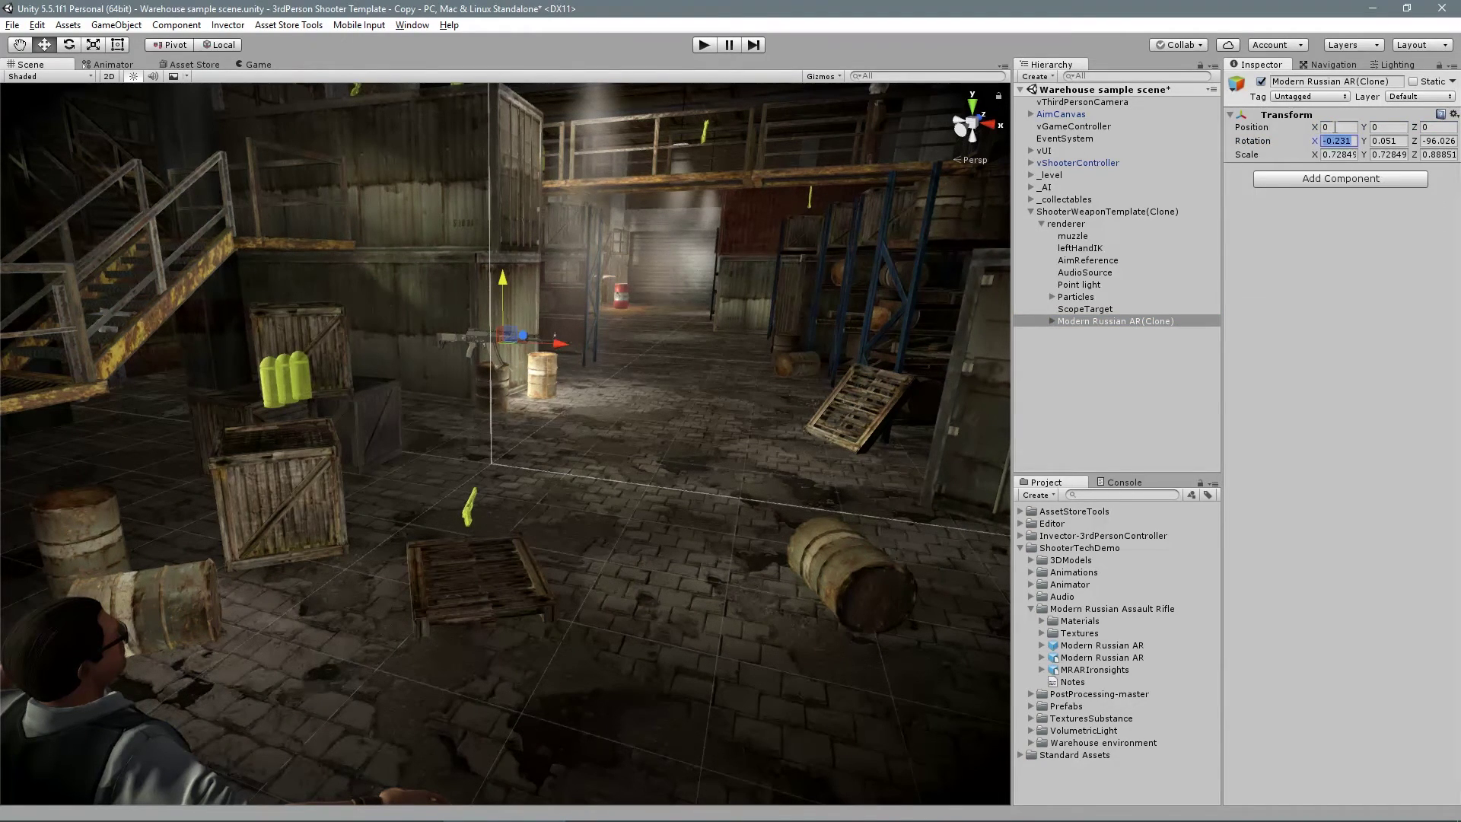
type("0")
key("Tab")
type("0")
double_click(1071, 321)
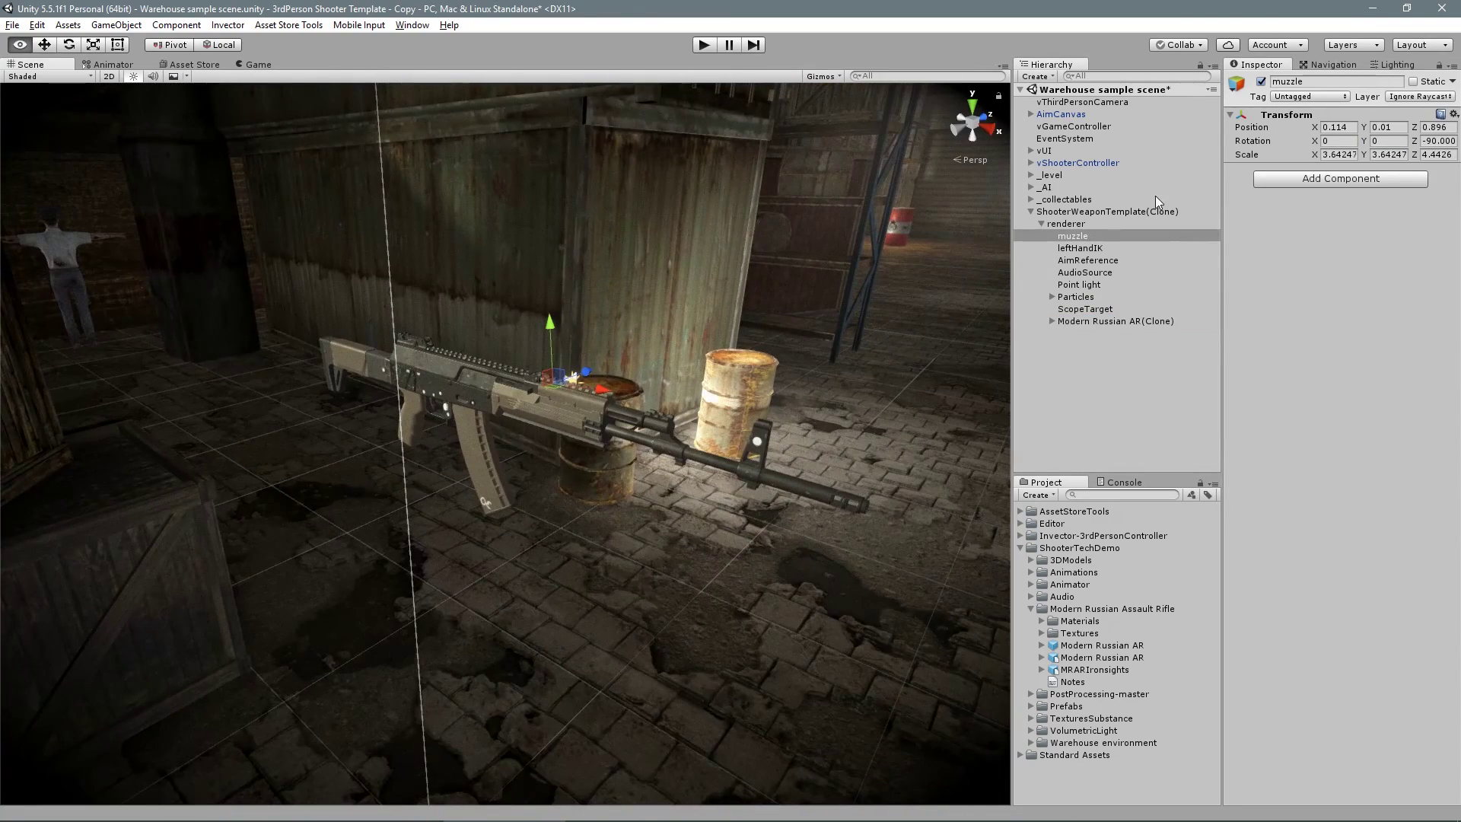
Check the leftHandIK, AimReference and AudioSource child objects, and delete the ShooterWeaponTemplate(Clone) from the scene.
left_click(1103, 247)
left_click(1107, 259)
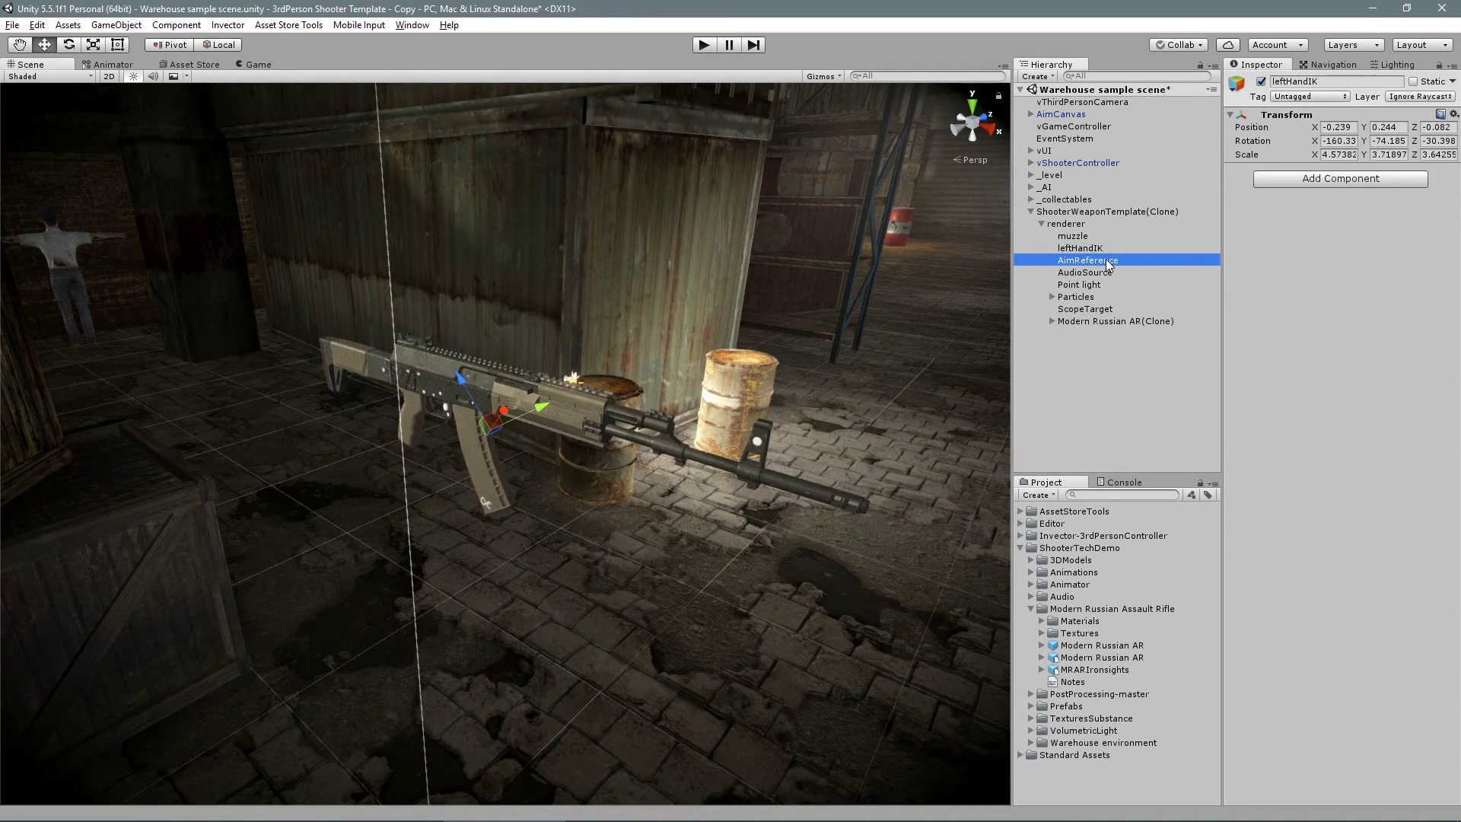
left_click(1105, 272)
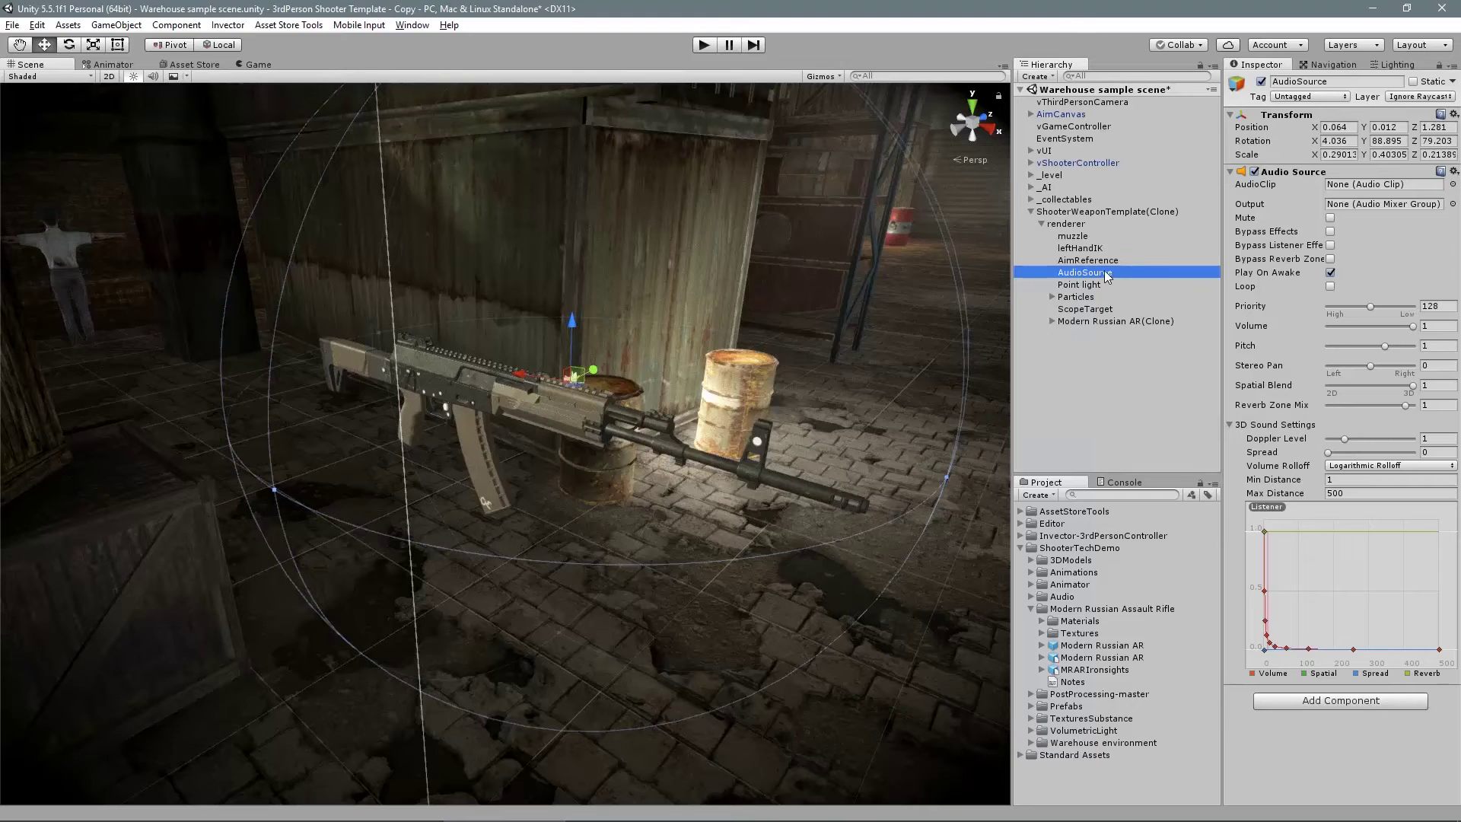
left_click(1080, 223)
left_click(1089, 212)
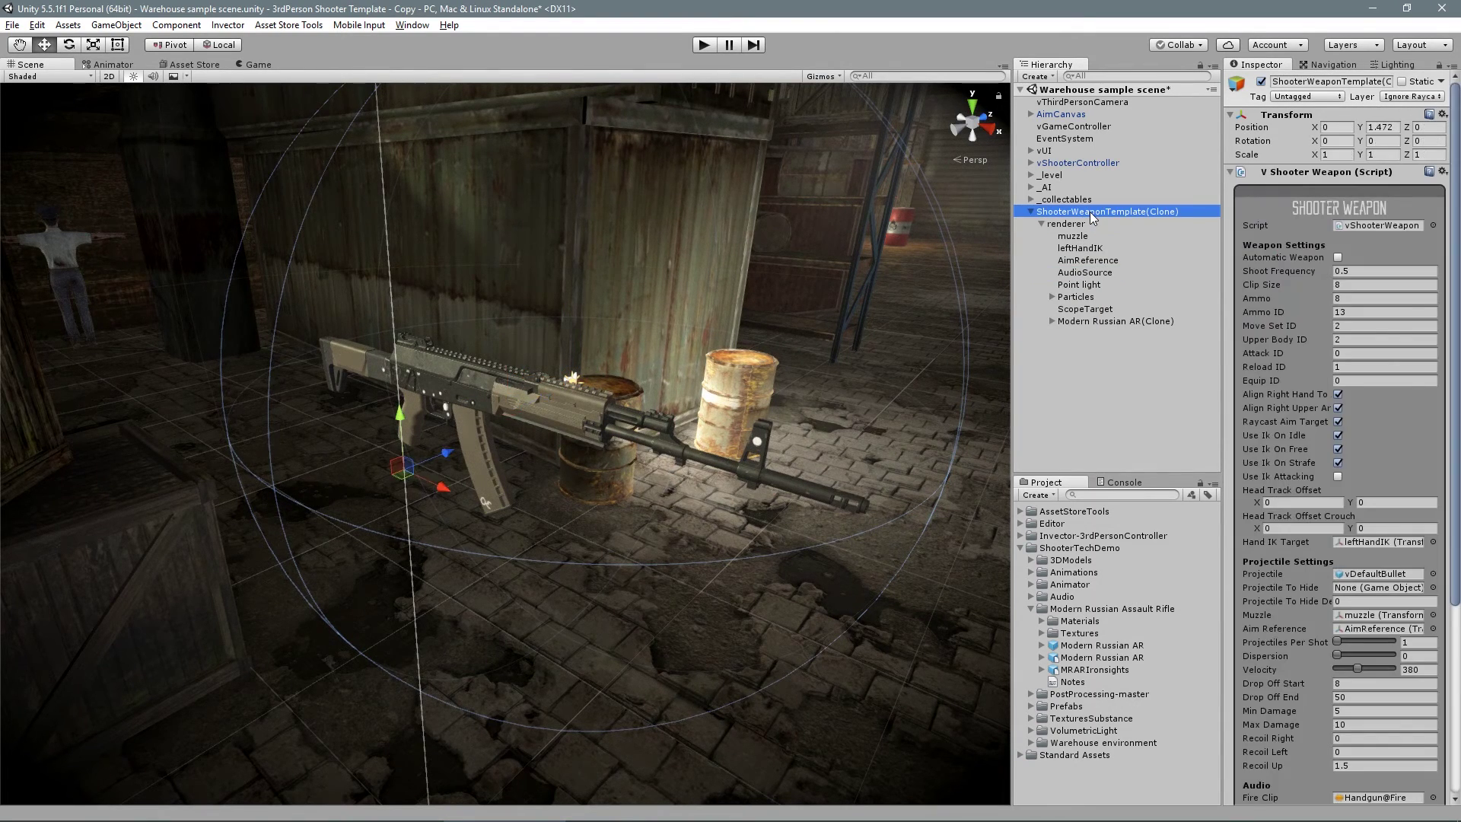
key("Delete")
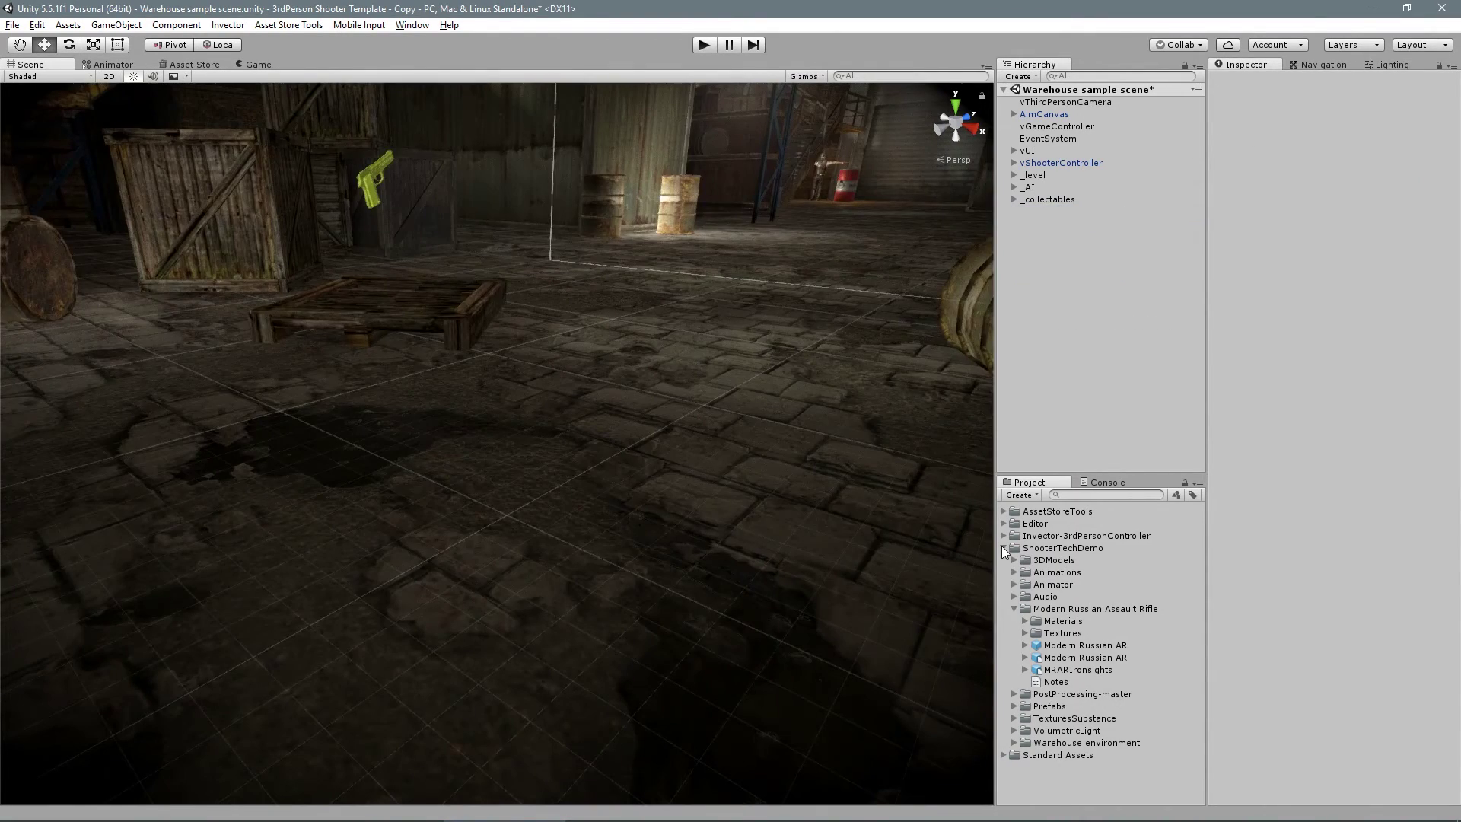
Place the vAssaultRifle prefab from the Invector Shooter _weapons_WITH_Inventory weapon prefabs in the scene and frame it.
left_click(1004, 536)
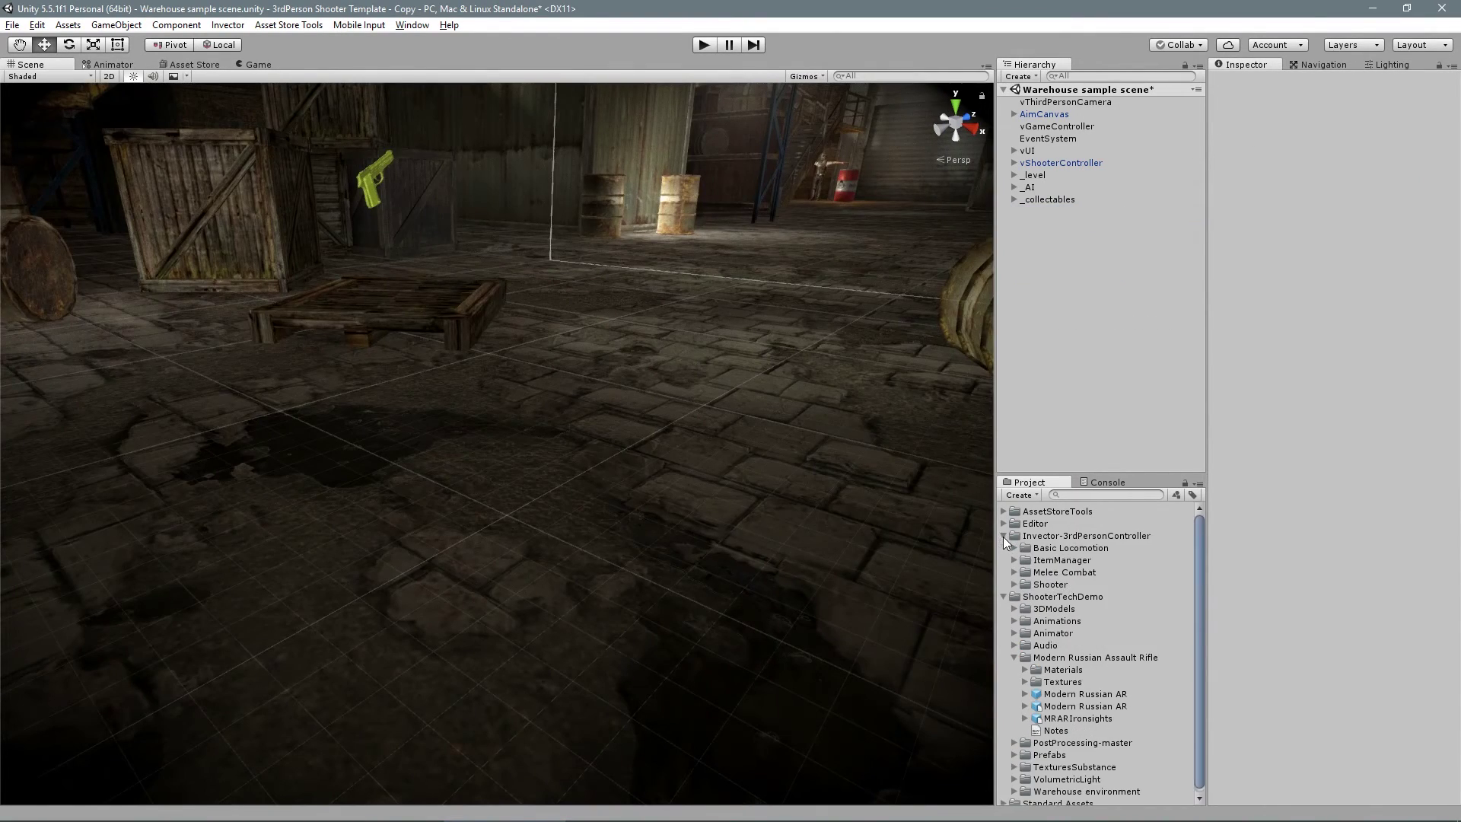
left_click(1015, 584)
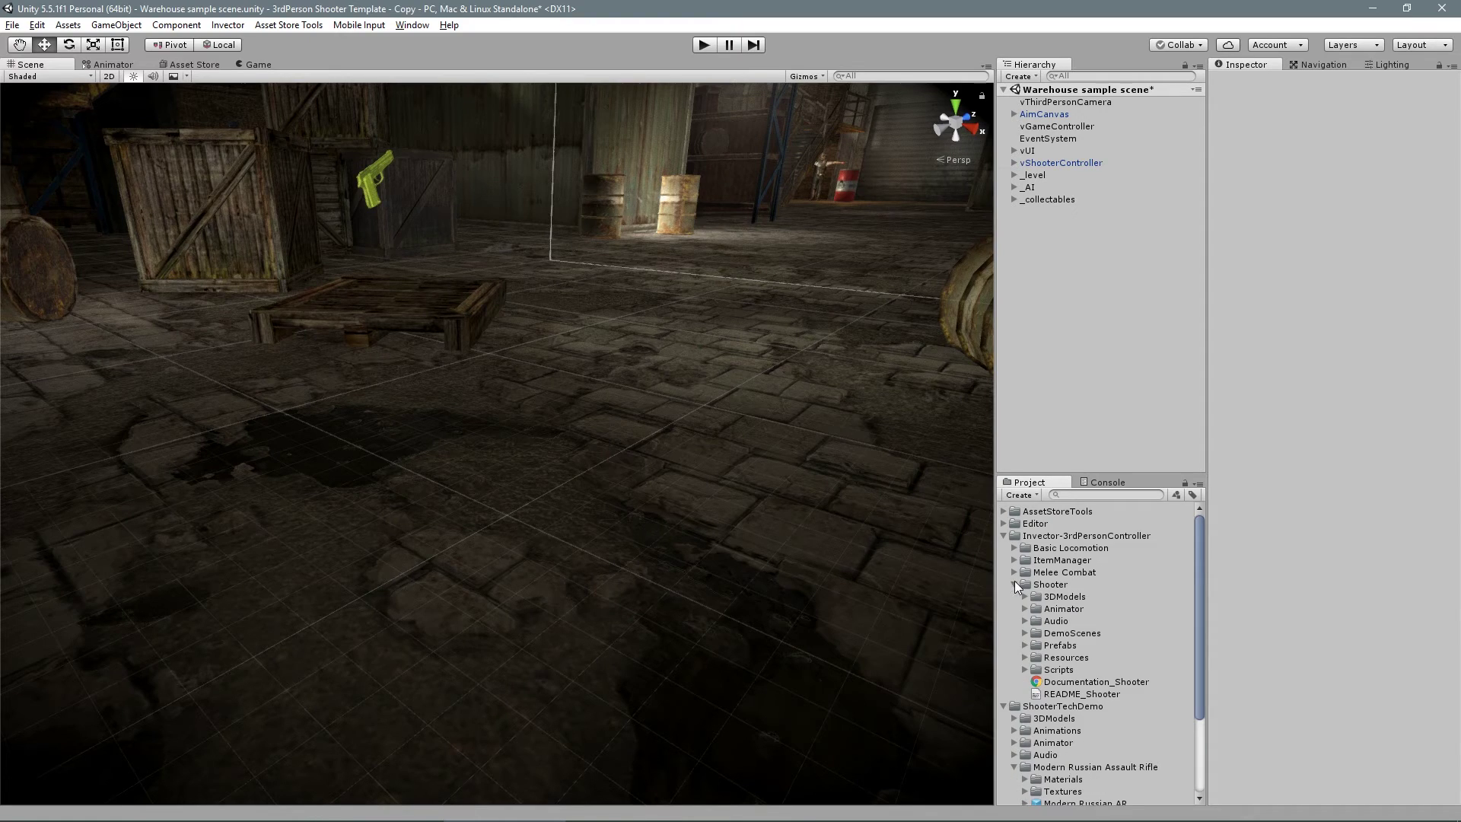
left_click(1025, 645)
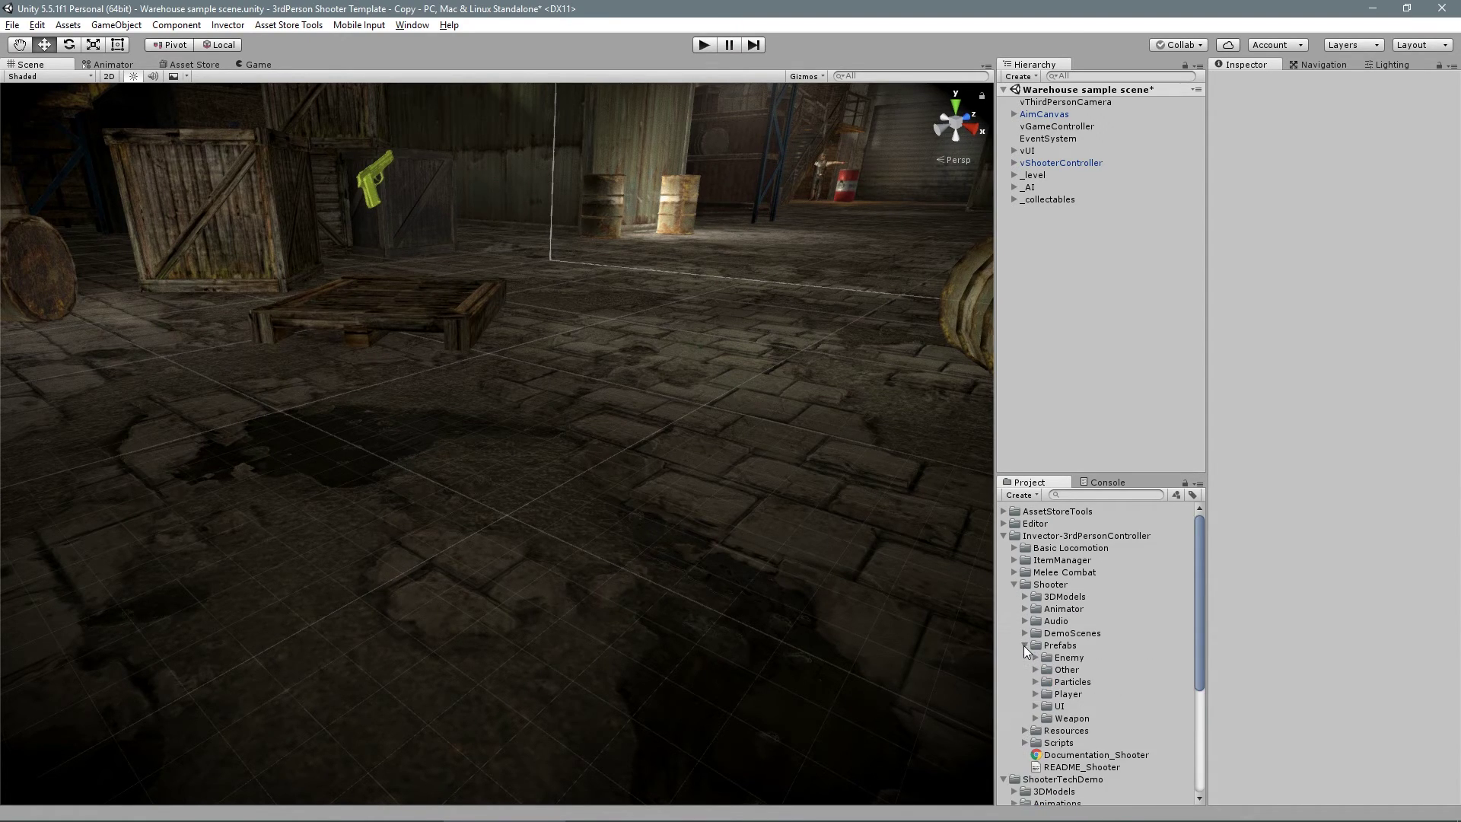
left_click(1035, 718)
scroll(1066, 701, "down", 3)
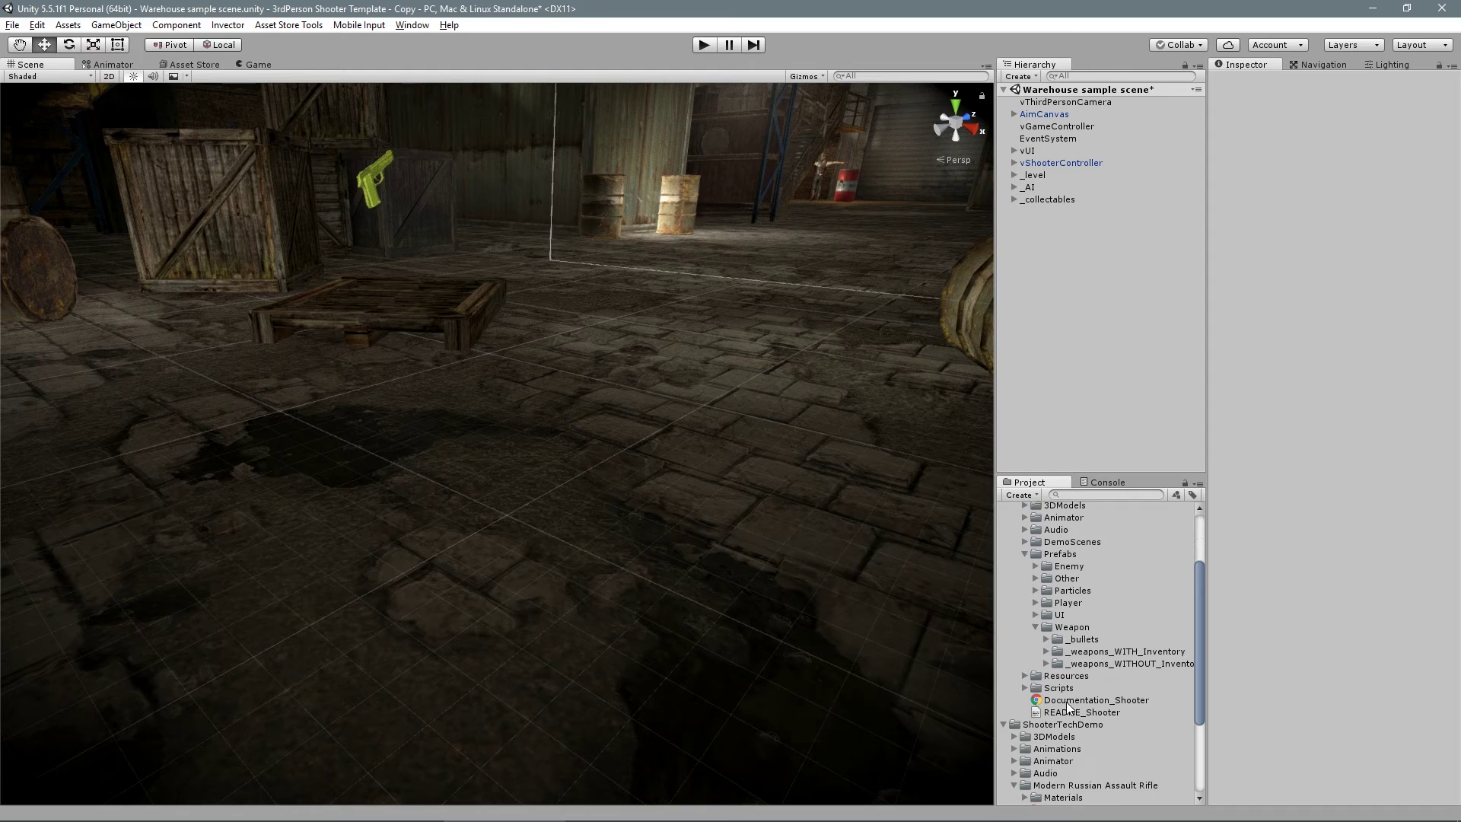
left_click(1044, 652)
scroll(1047, 663, "down", 2)
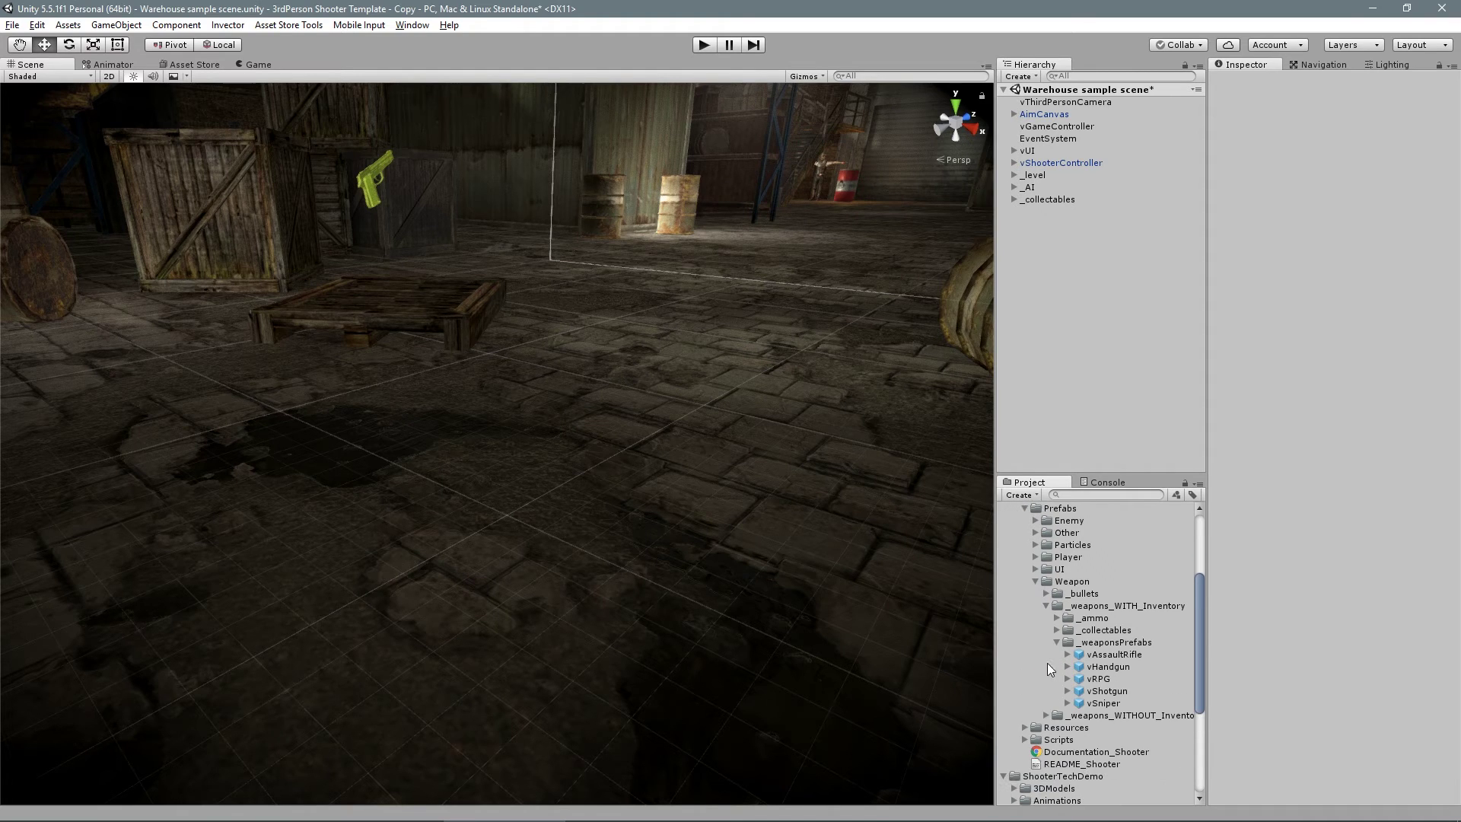
left_click_drag(1110, 659, 469, 333)
key("f")
Add the Modern Russian AR model to the scene and parent it under vAssaultRifle.
scroll(1098, 649, "down", 6)
left_click_drag(1067, 690, 708, 564)
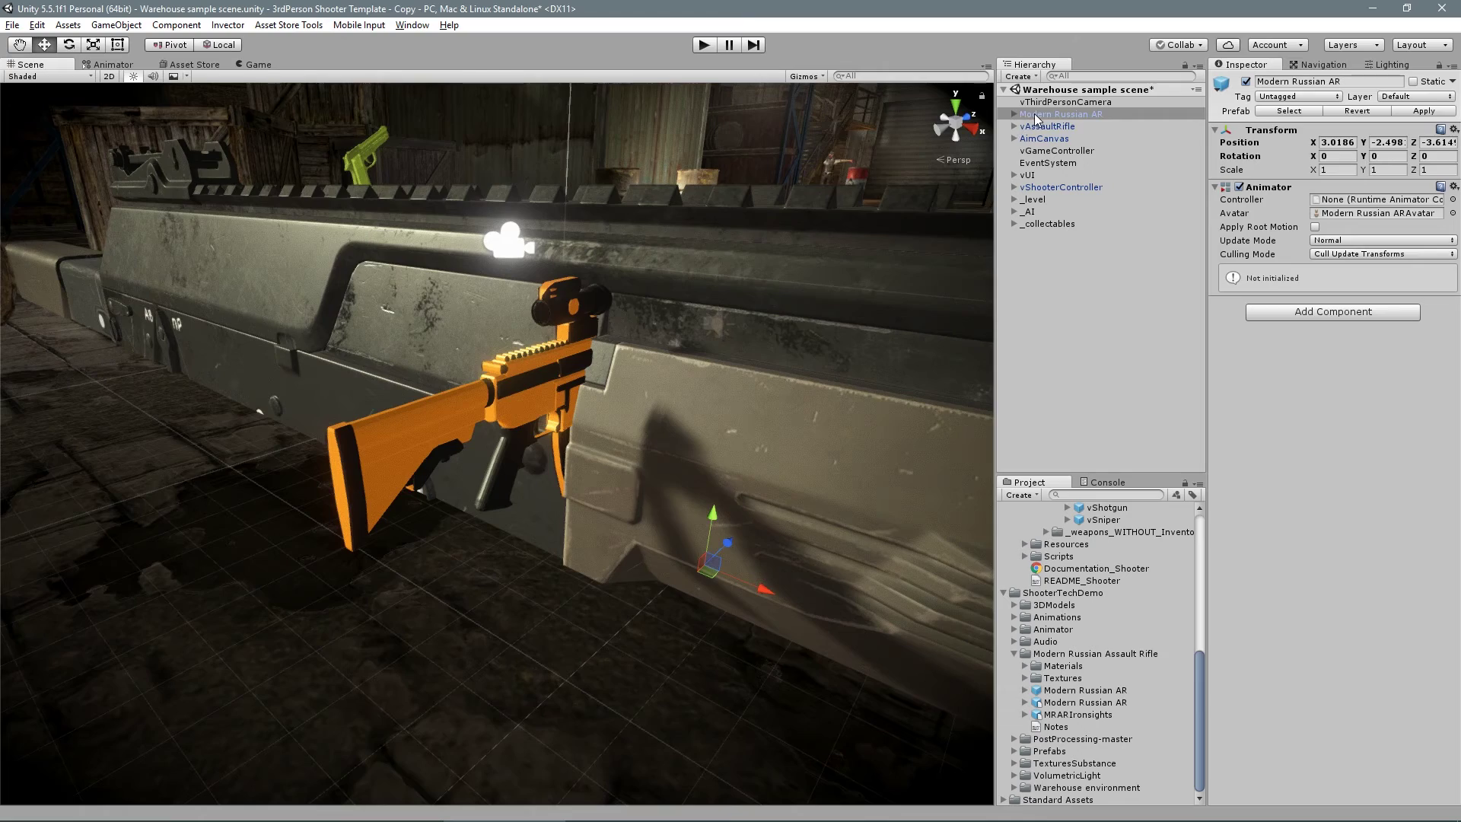
left_click_drag(1036, 116, 1058, 126)
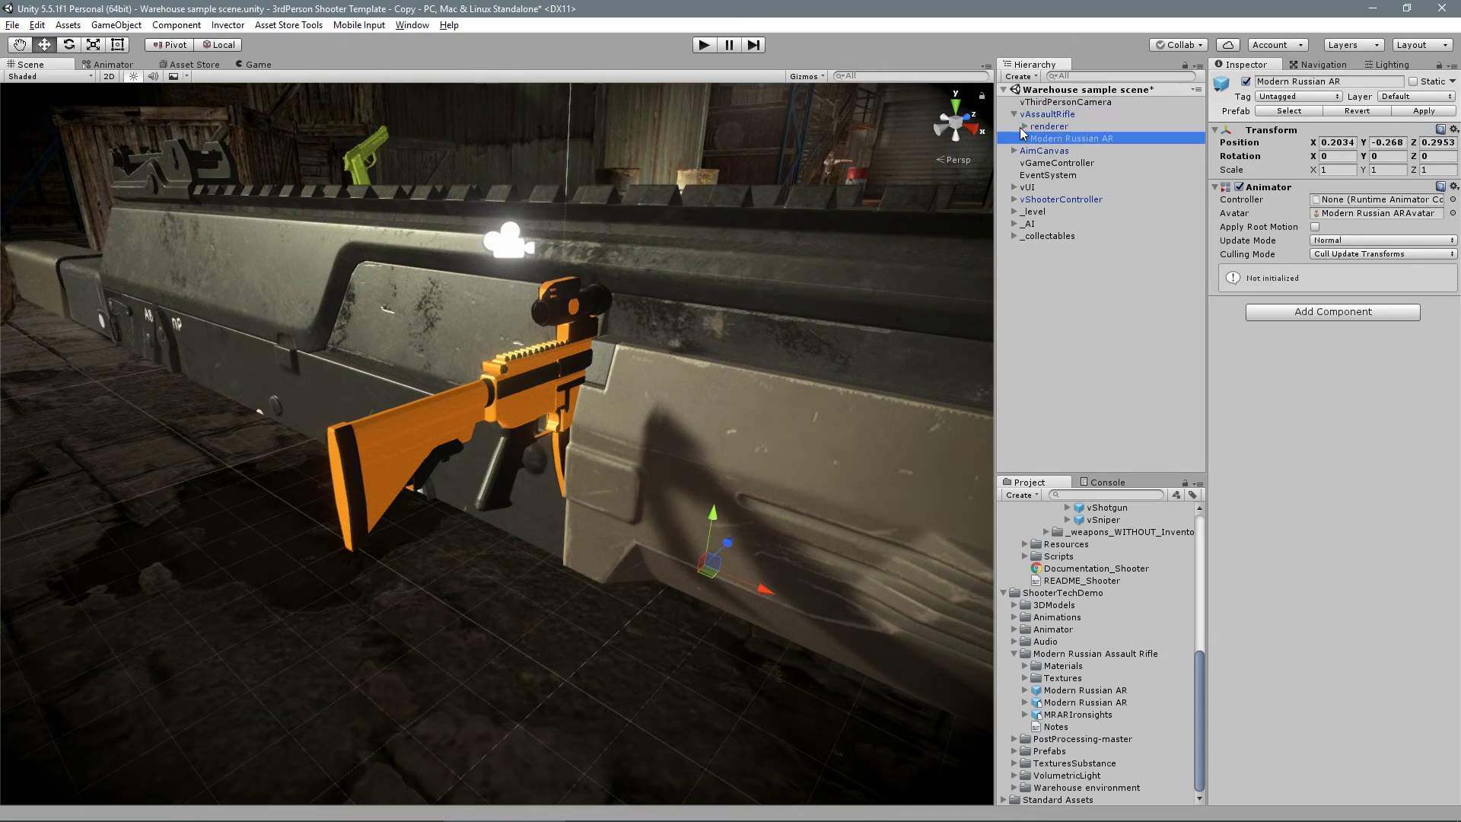
Fit the Modern Russian AR to the assault rifle with position 0, 0.053, 0.28, Y rotation -90 and uniform scale of about 0.134.
left_click(1351, 141)
type("0")
key("Tab")
type("0")
key("Tab")
type("0")
key("Tab")
key("f")
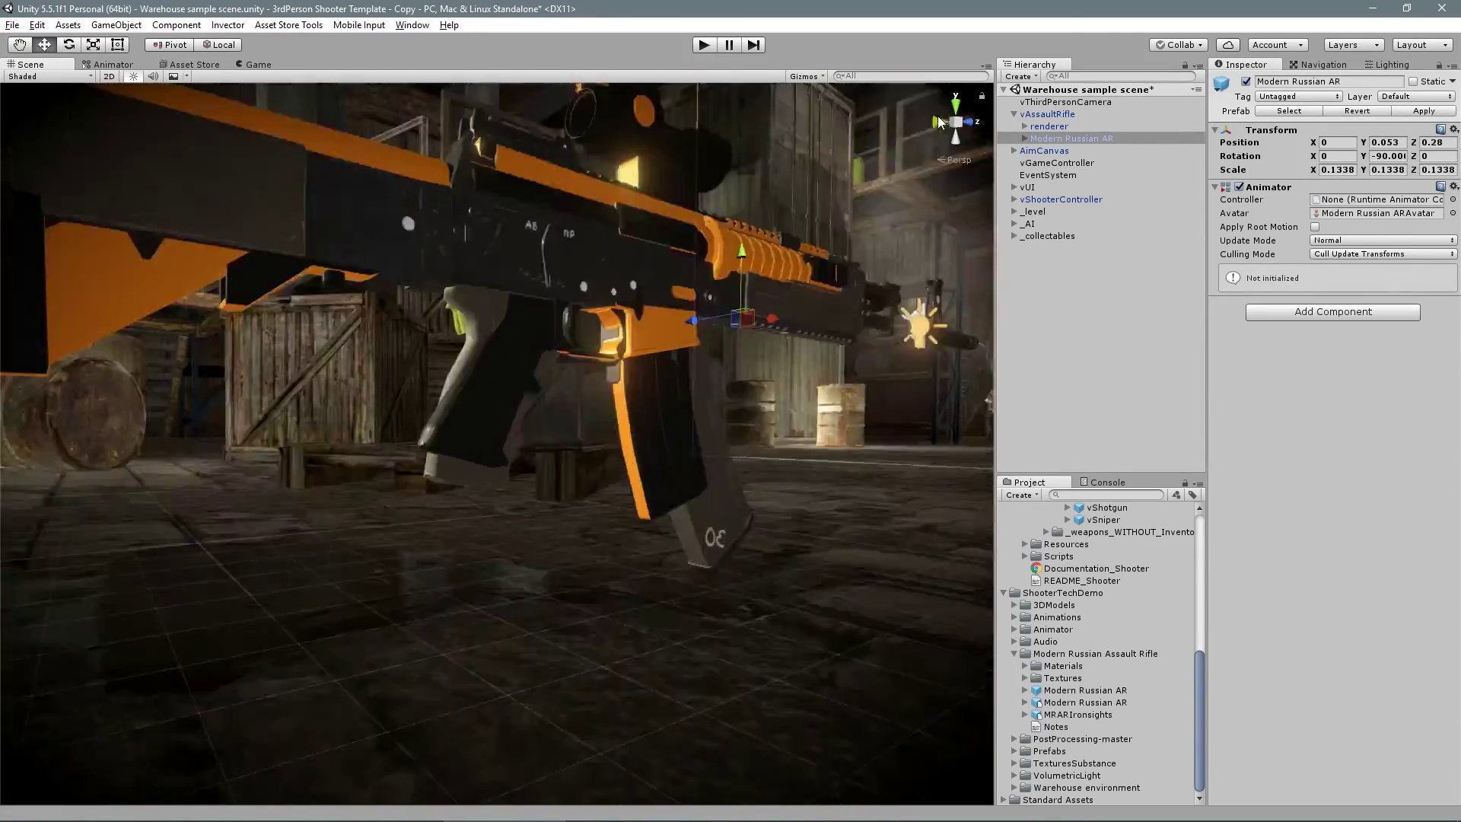
Refine the Modern Russian AR's fit in left view to scale about 0.127 and Z position about 0.266, and remove its Animator component.
left_click(938, 122)
left_click(938, 122)
middle_click_drag(525, 320, 806, 380)
scroll(806, 381, "down", 3)
key("r")
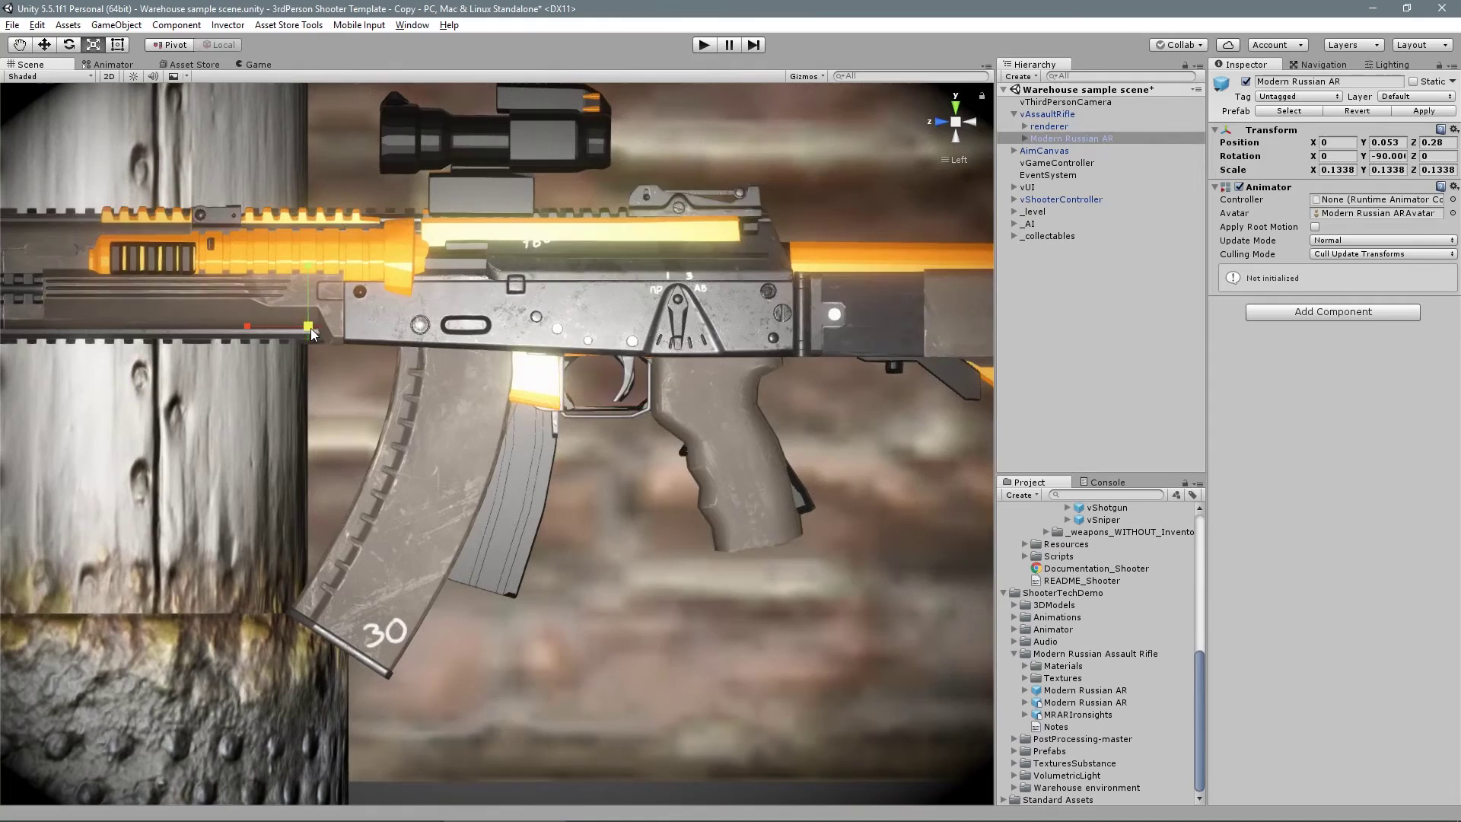
left_click_drag(310, 328, 305, 328)
key("w")
Move all of renderer's child objects, from AudioSource through ScopeTarget, under the Modern Russian AR.
left_click(1024, 126)
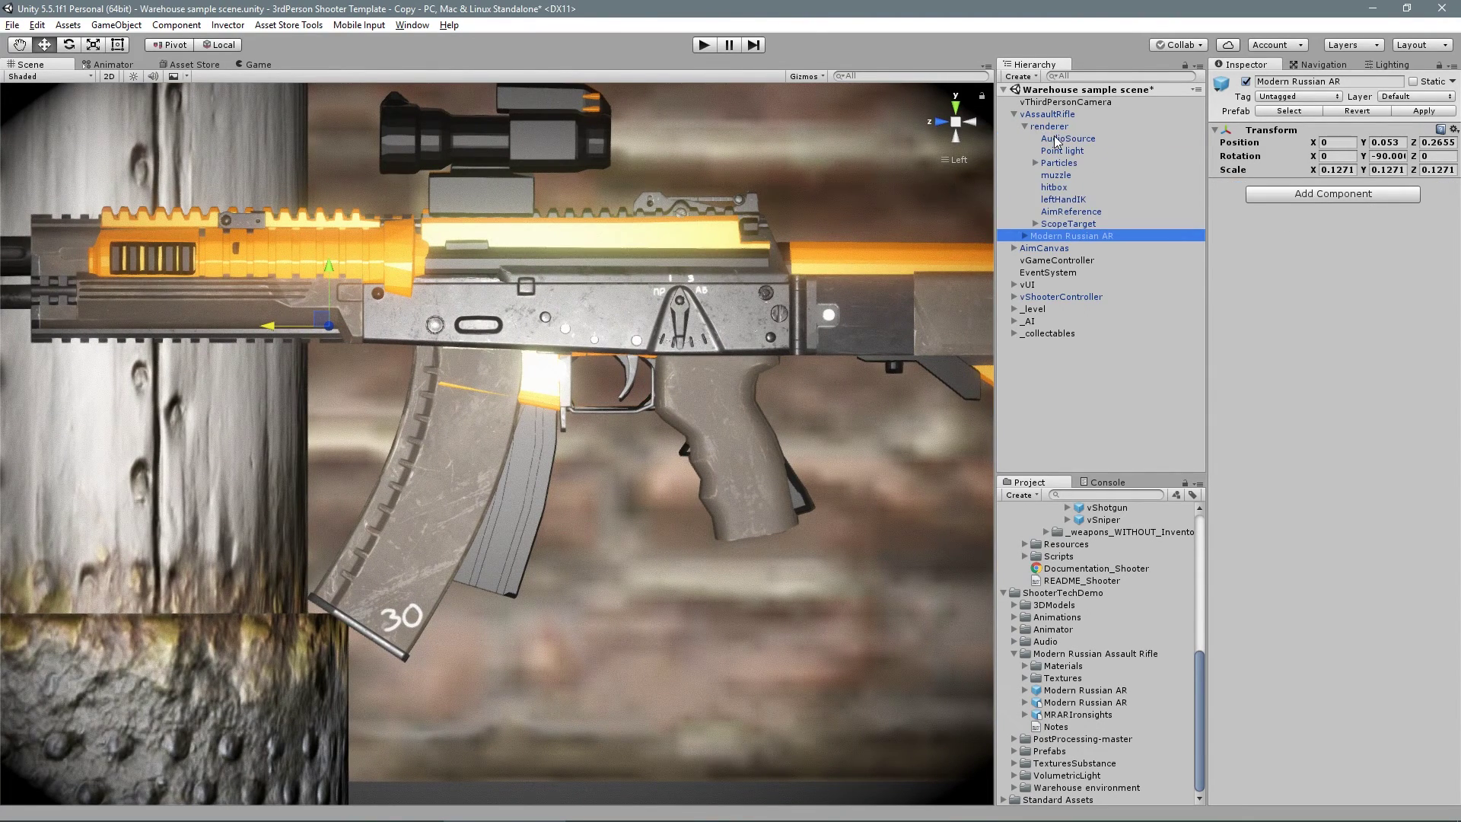
left_click(1057, 140)
left_click(1067, 224, "shift")
left_click_drag(1065, 172, 1054, 240)
left_click(784, 447)
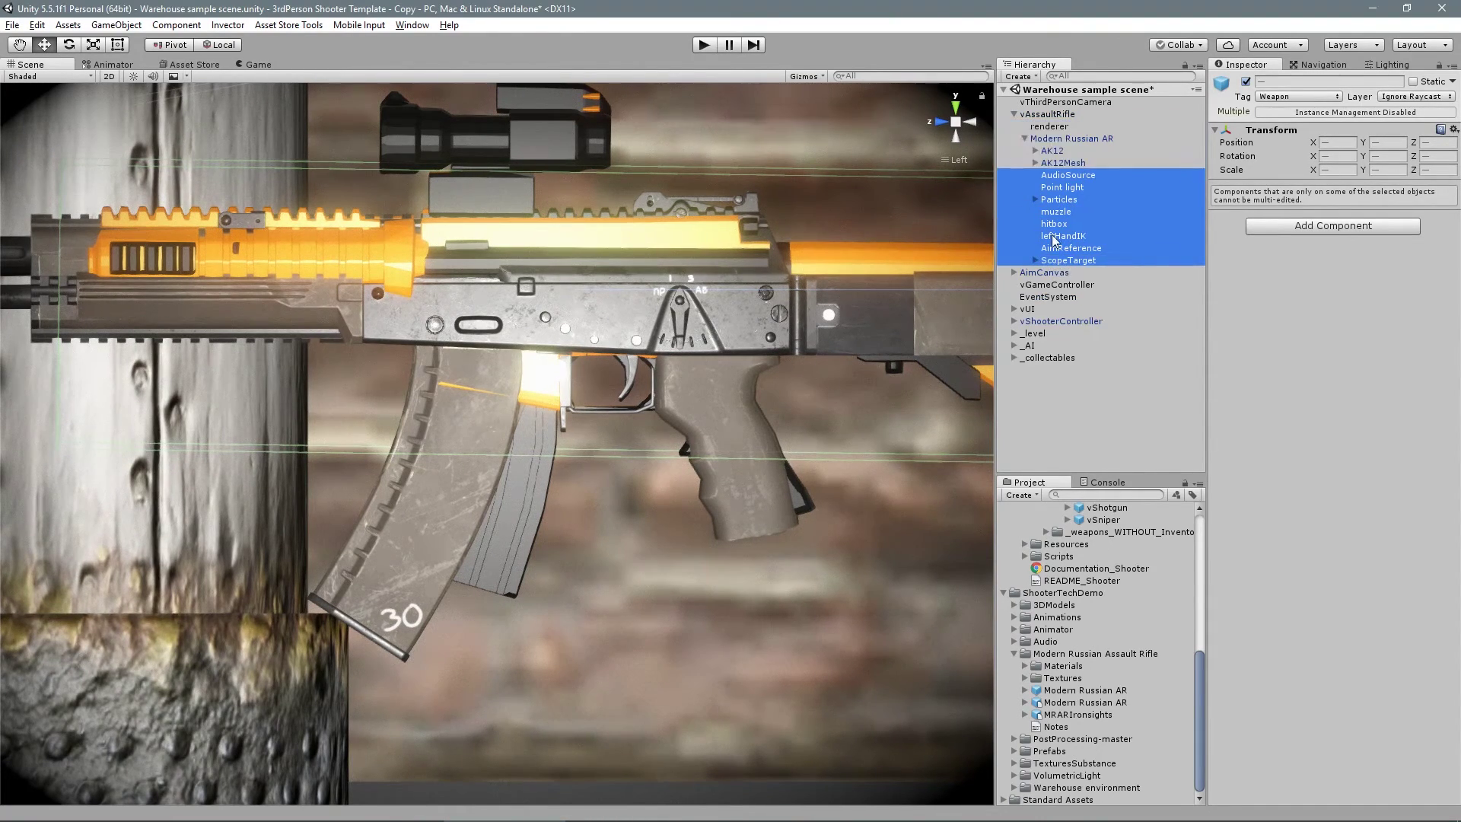
Delete the original renderer object and rename Modern Russian AR as renderer.
left_click(1058, 126)
key("Delete")
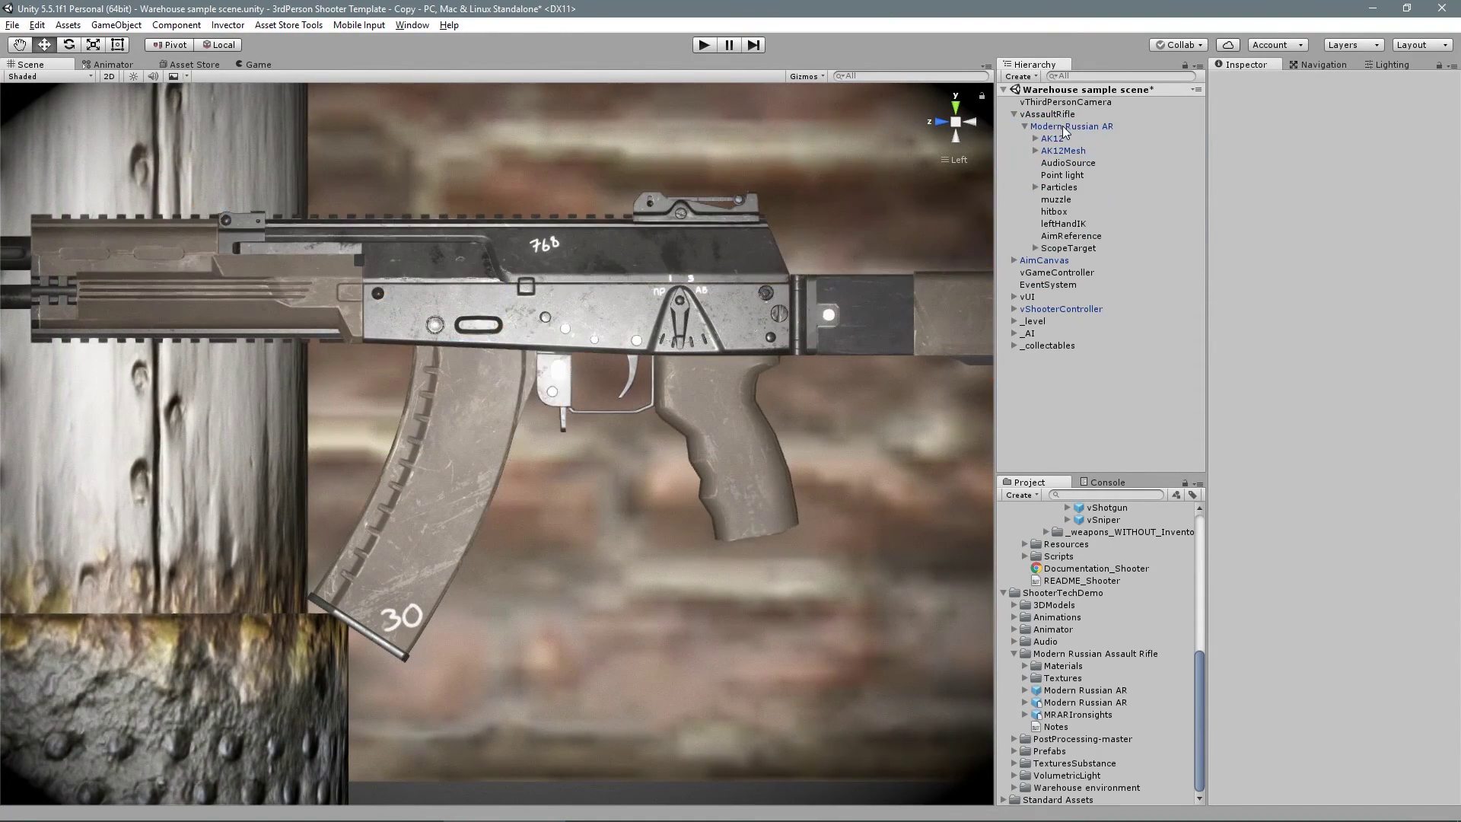
left_click(1063, 126)
key("F2")
type("ren")
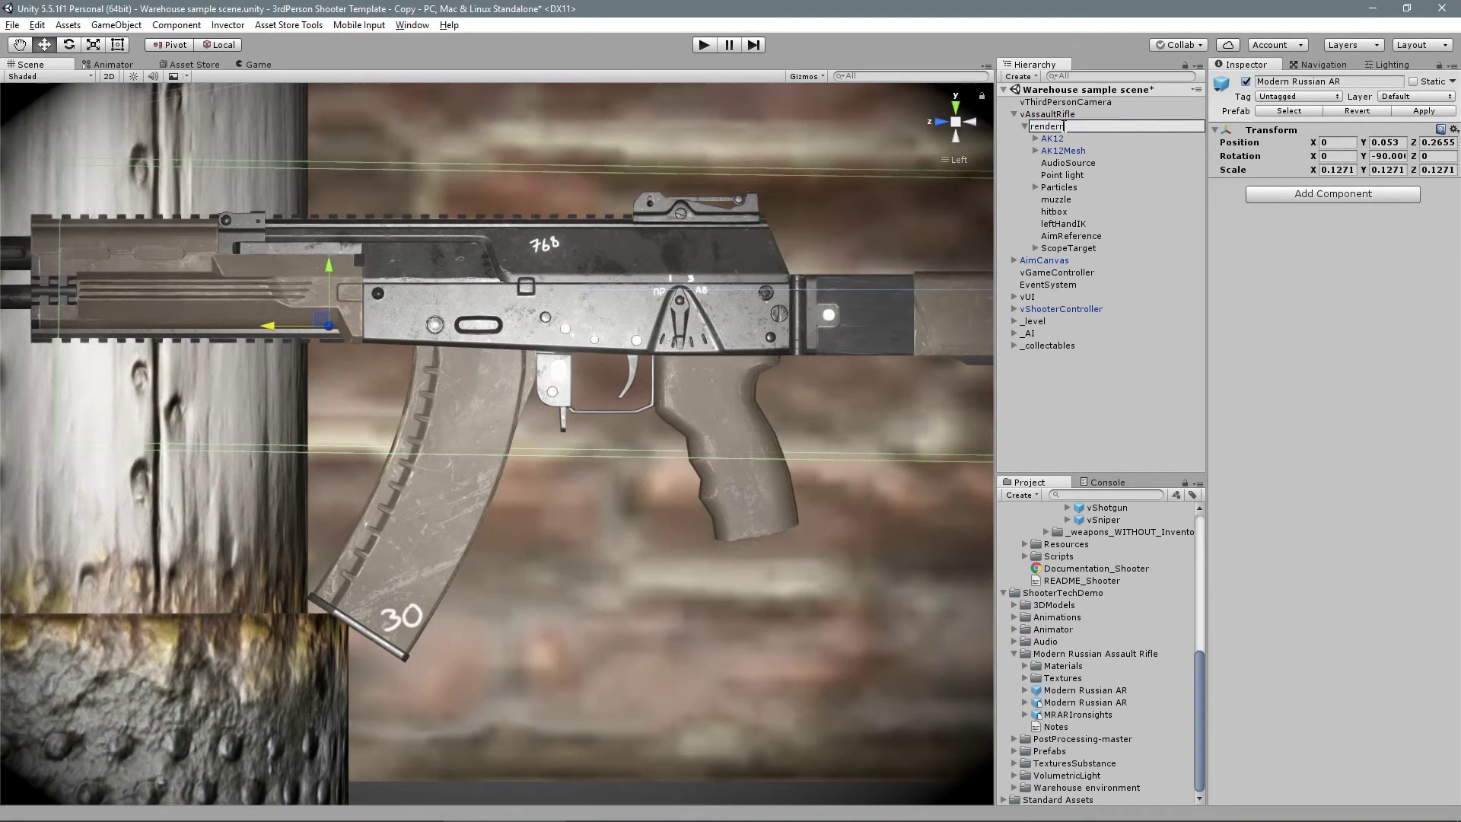
type("derer")
key("Return")
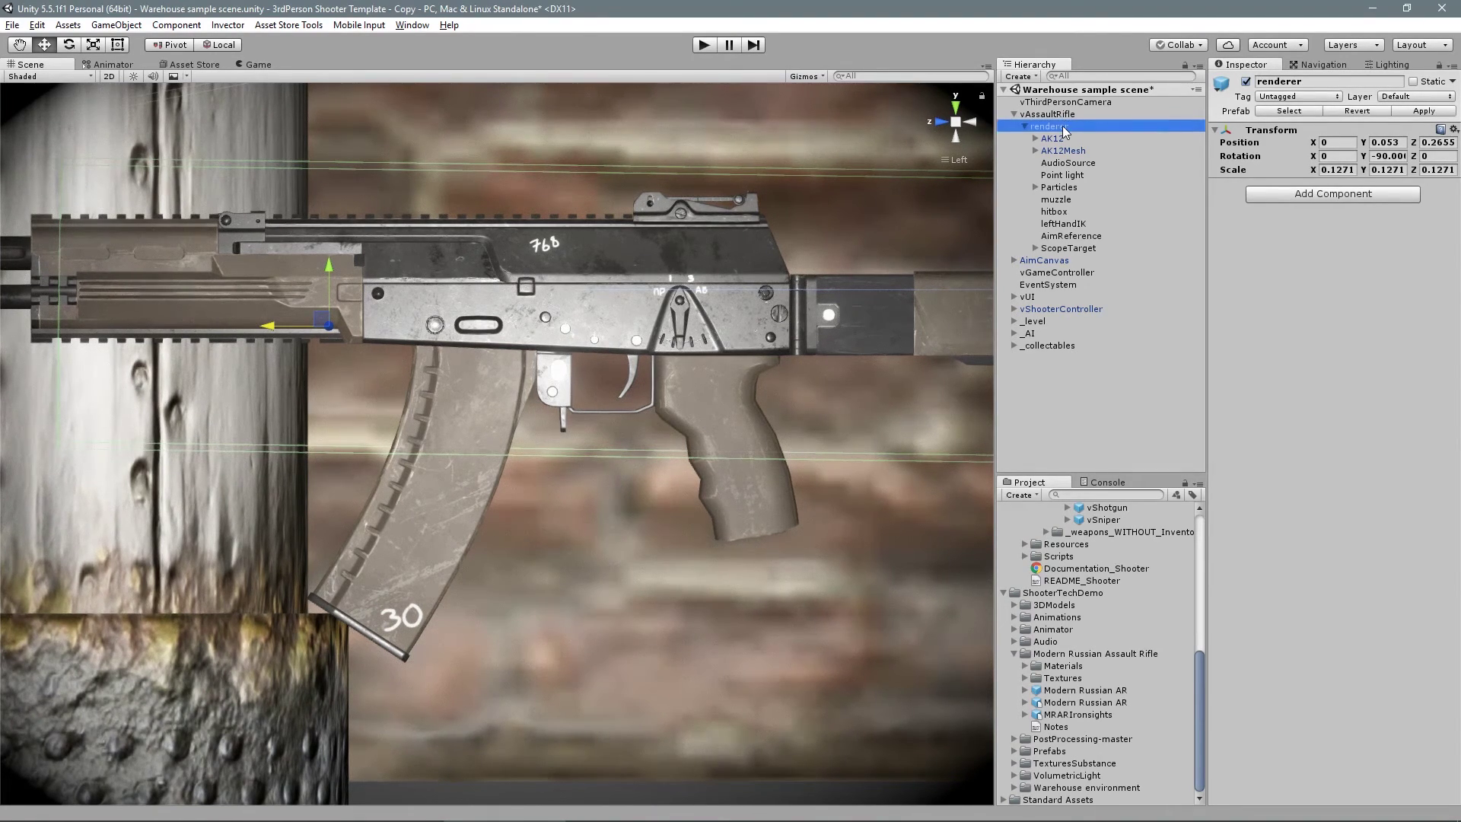
Delete the cameraMask and cameraSprite objects from the rifle's ScopeTarget.
left_click(958, 162)
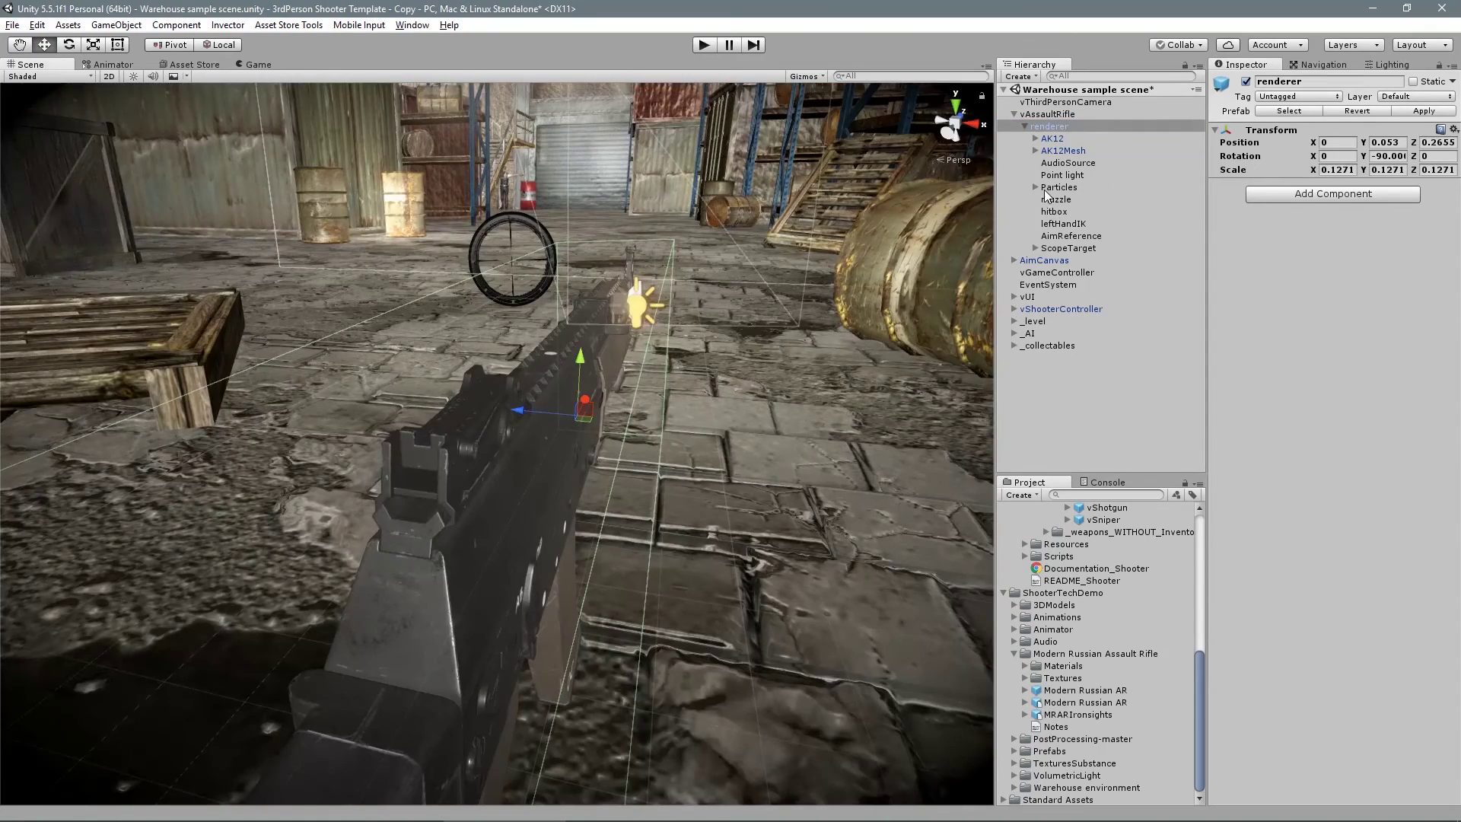
left_click(1035, 248)
left_click(1076, 260)
left_click(1075, 272, "shift")
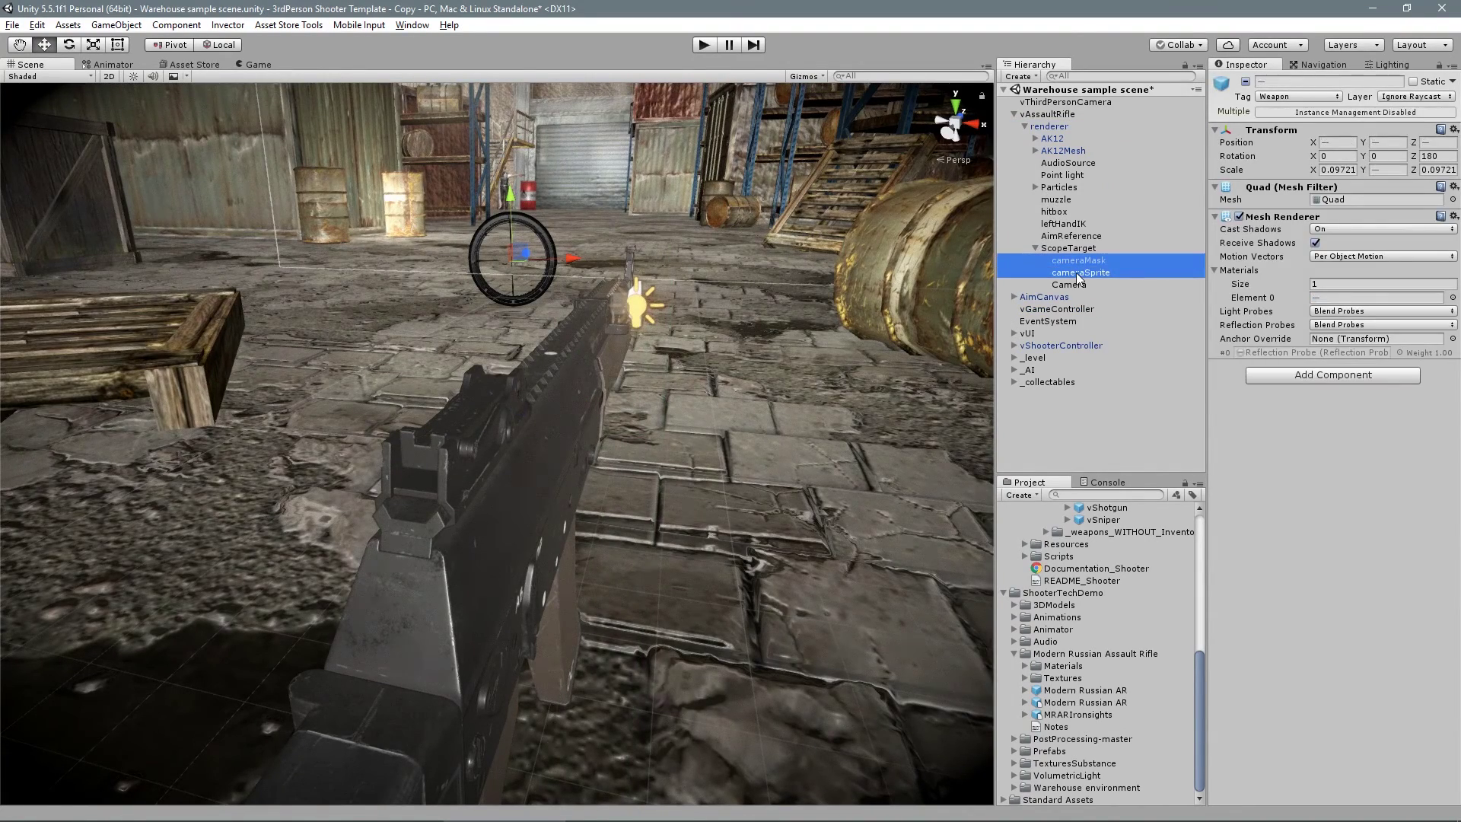
key("Delete")
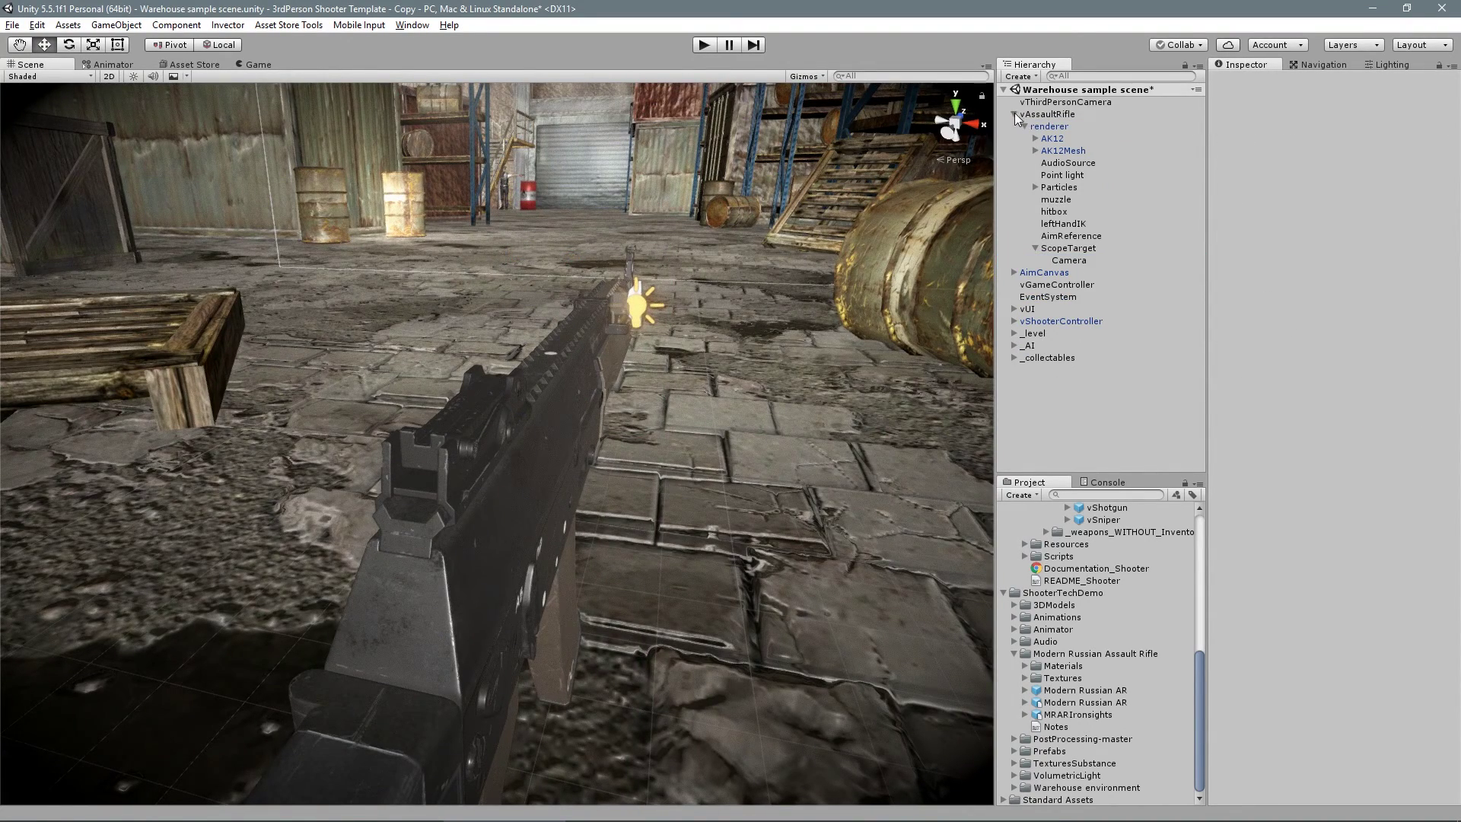
Rename the vAssaultRifle object in the scene as ModernAK.
left_click(1050, 114)
left_click(1294, 81)
type("ModernAK")
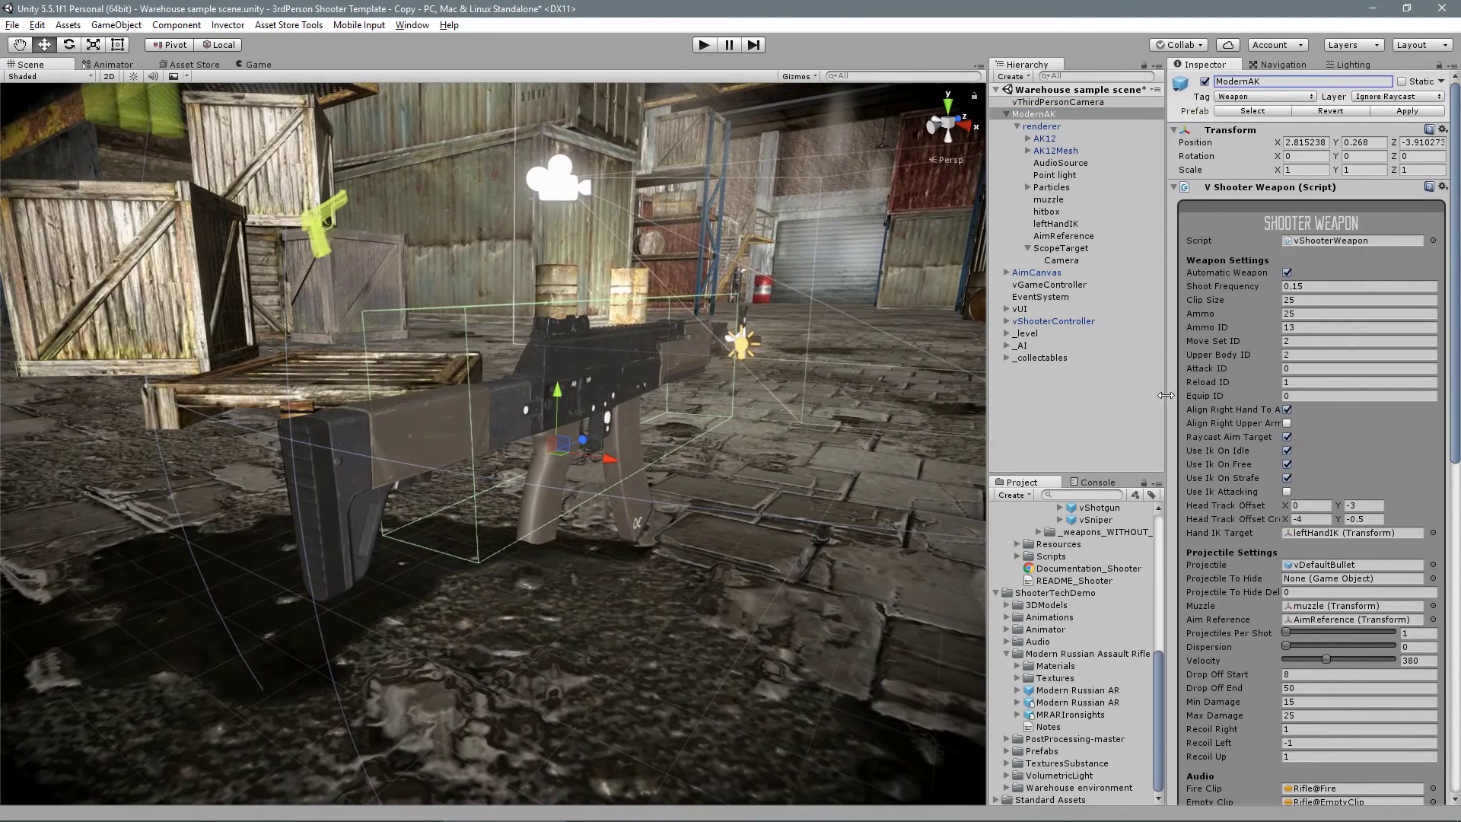
left_click_drag(1164, 395, 1172, 395)
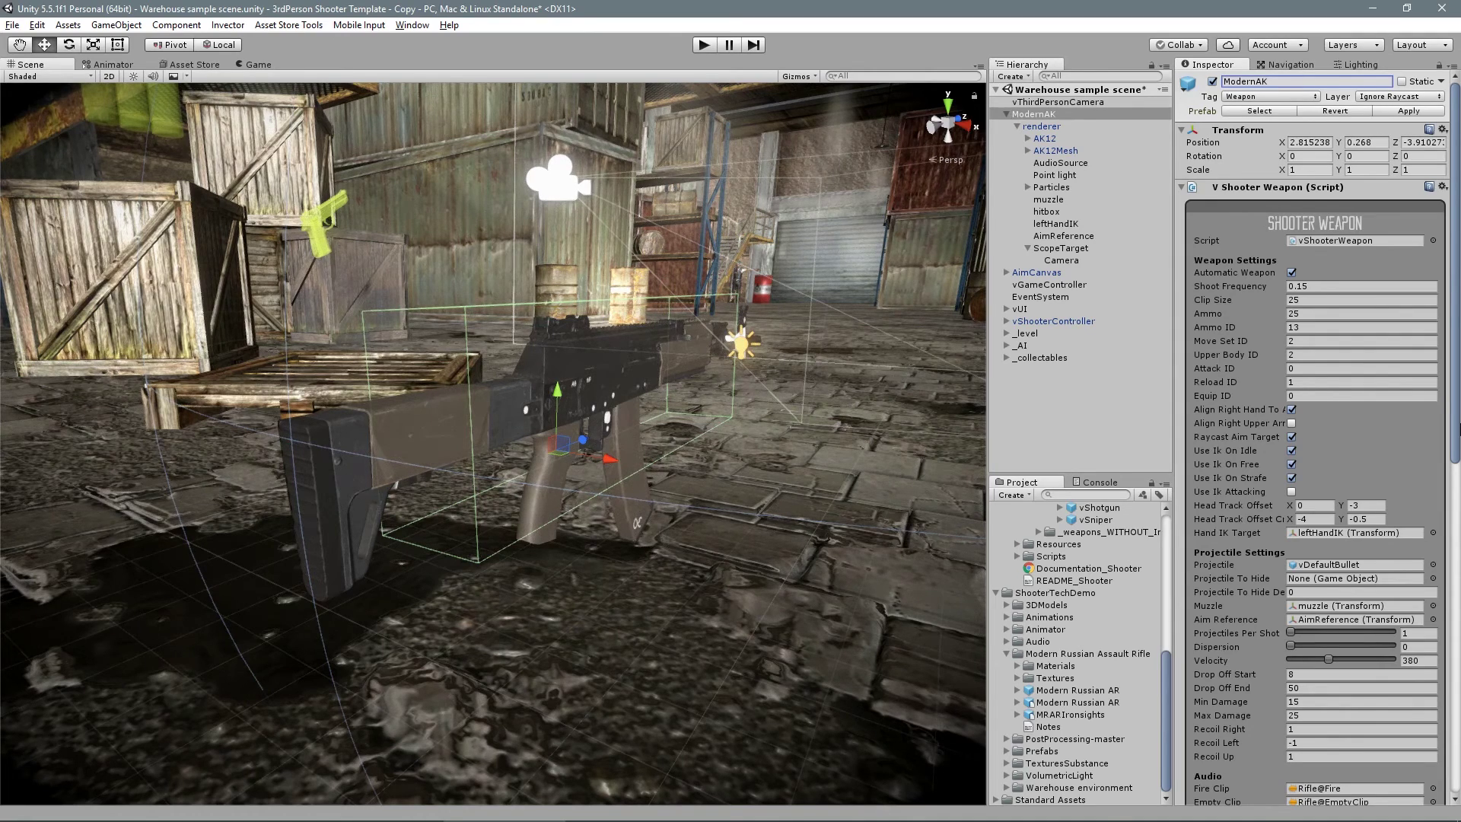
Review the ModernAK's Shooter Weapon settings, including automatic fire, dispersion, recoil and audio, plus the damage and tag options of its vDefaultBullet projectile.
left_click(1292, 275)
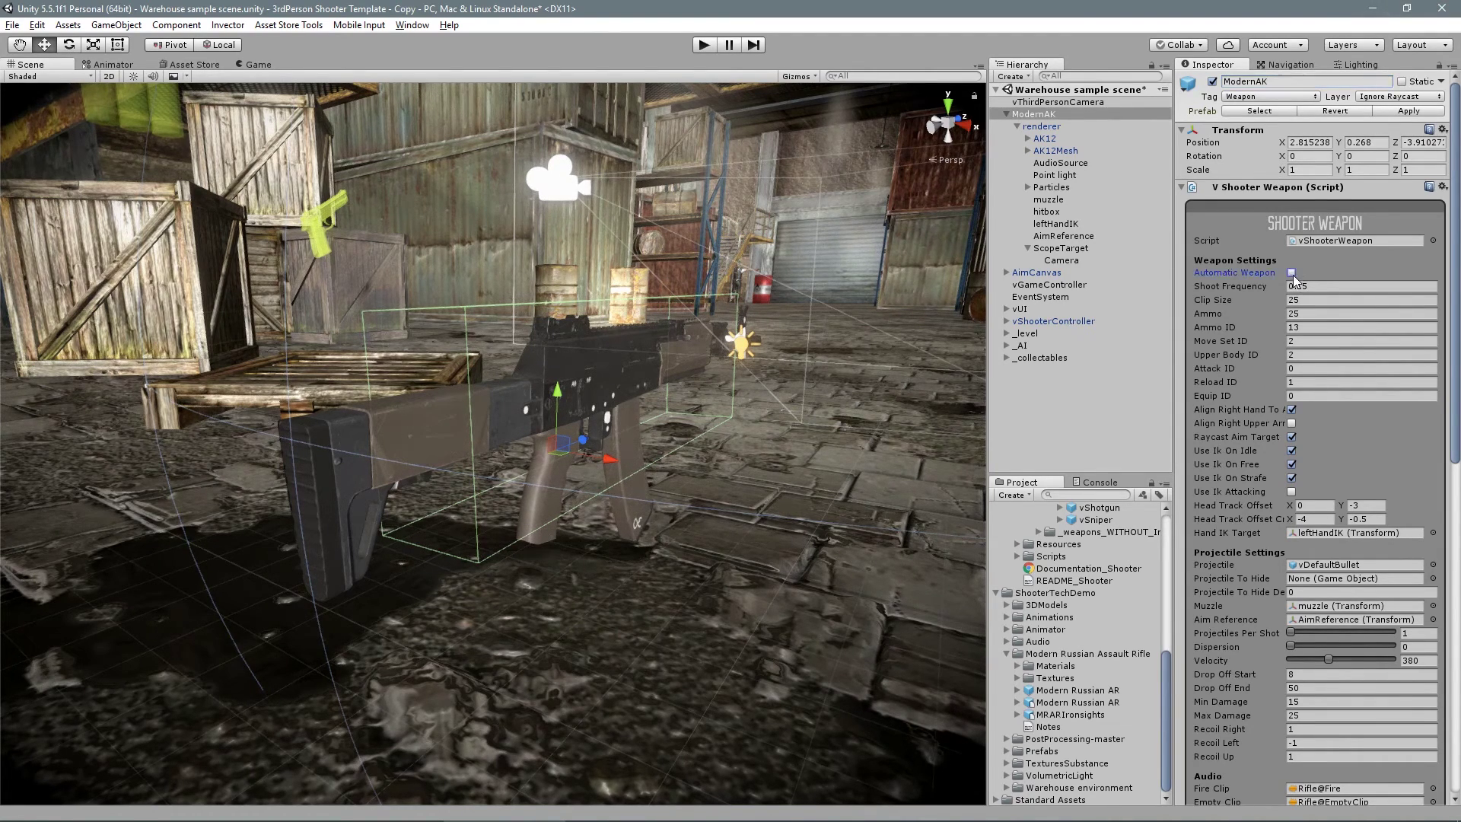
left_click(1292, 274)
left_click_drag(1457, 370, 1458, 431)
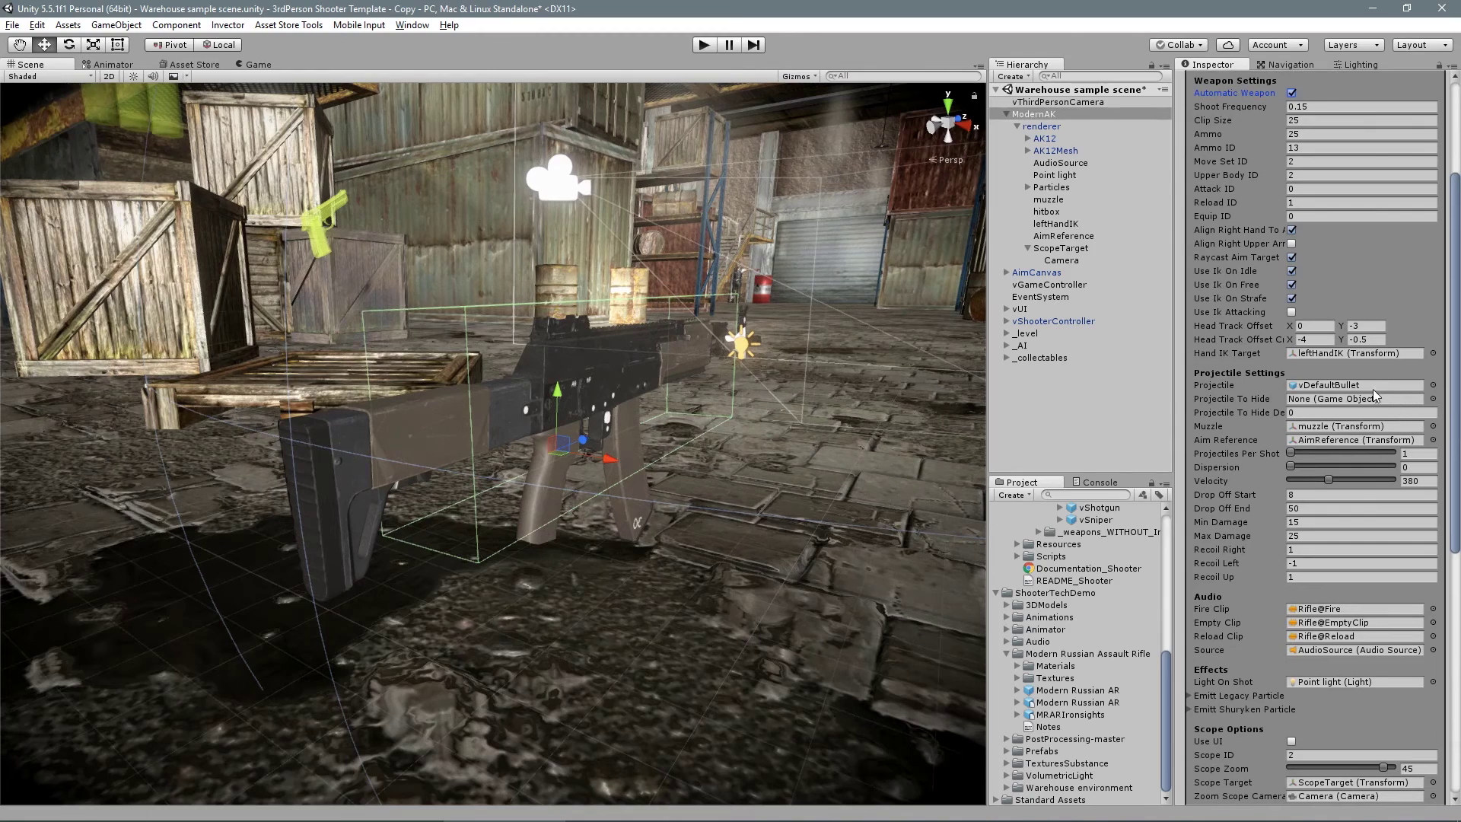
left_click(1373, 387)
left_click(1092, 510)
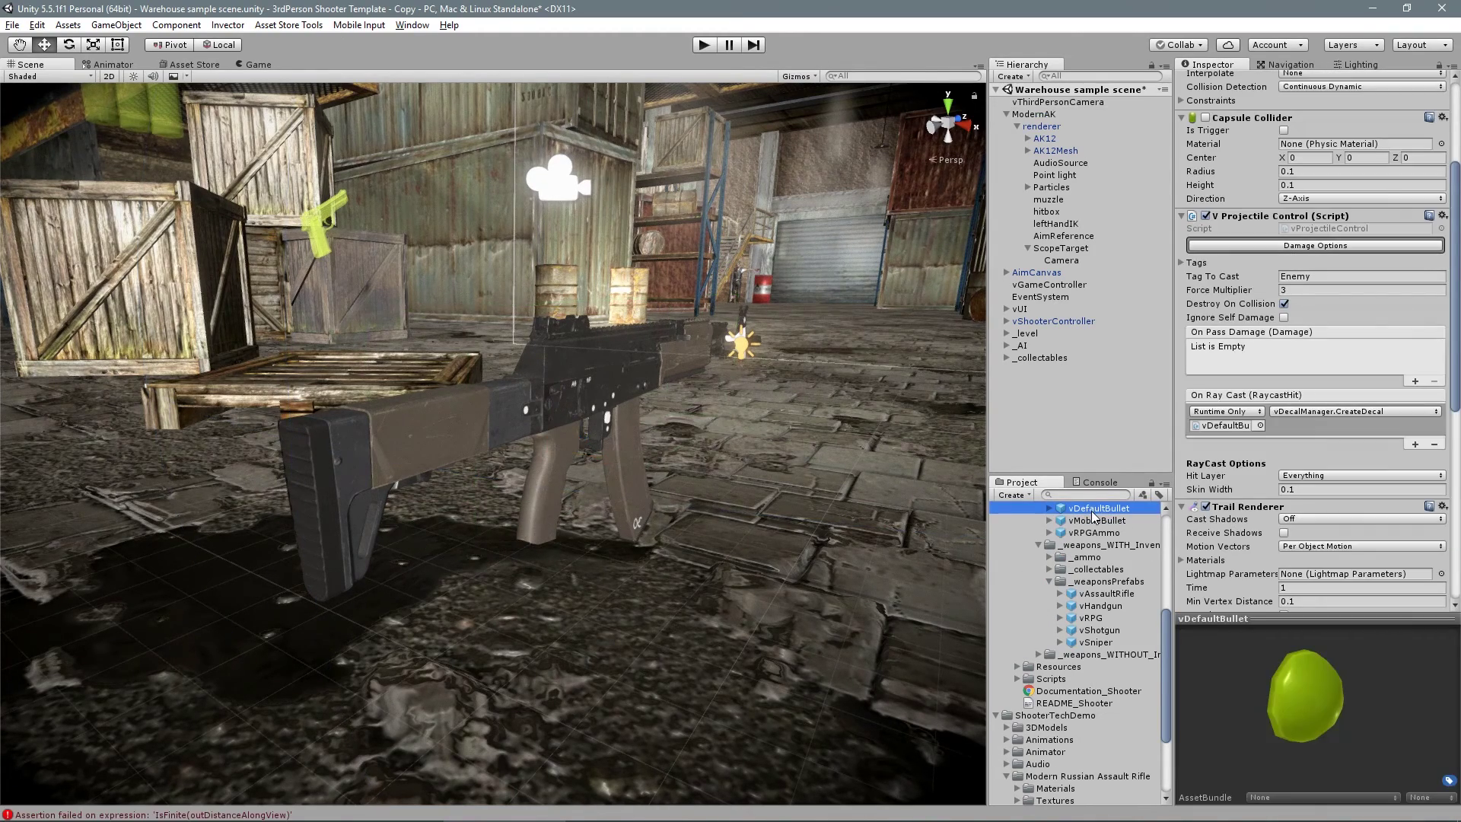
left_click_drag(1458, 336, 1457, 278)
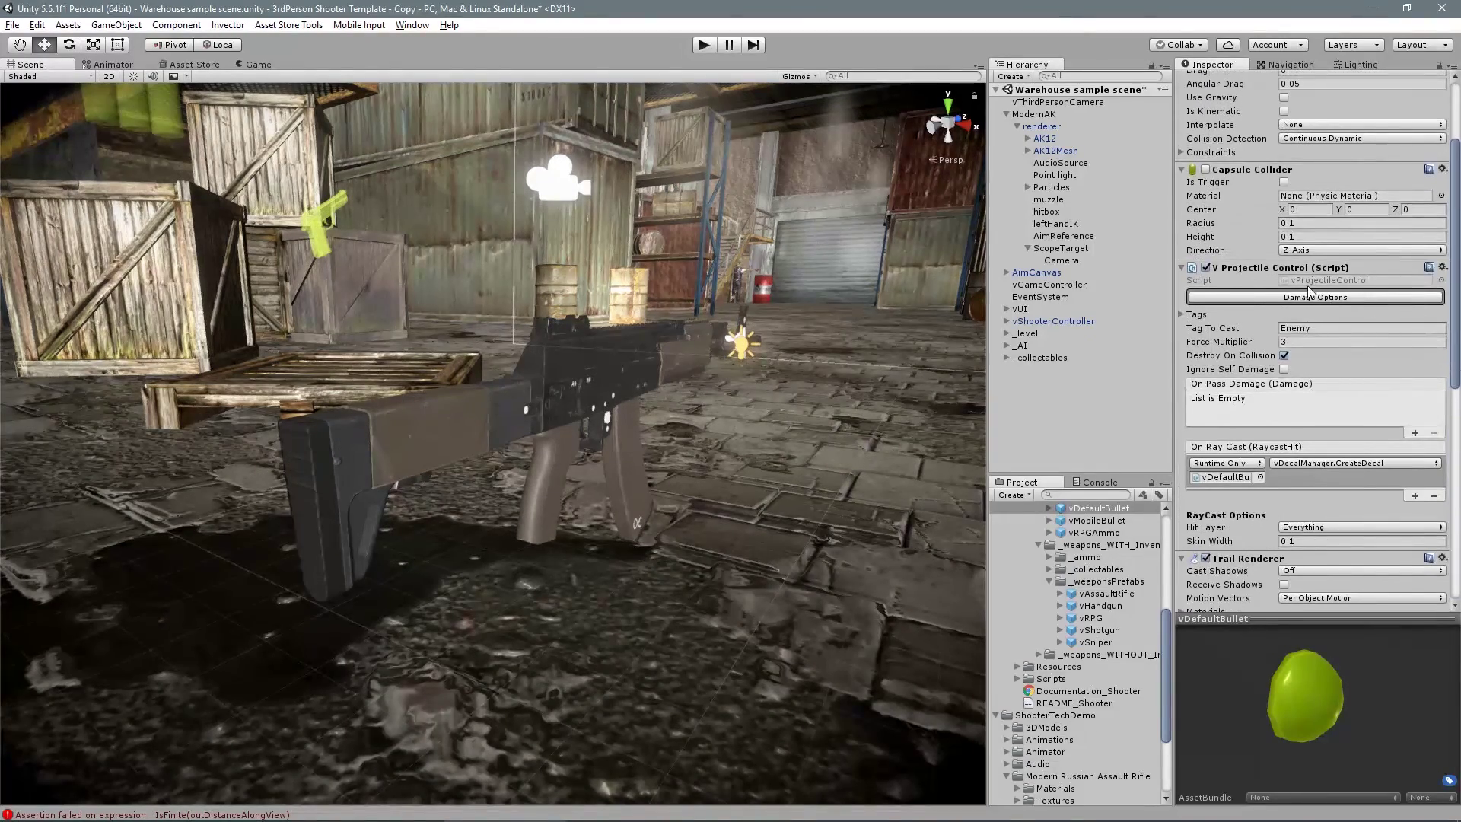
left_click(1303, 297)
left_click(1307, 297)
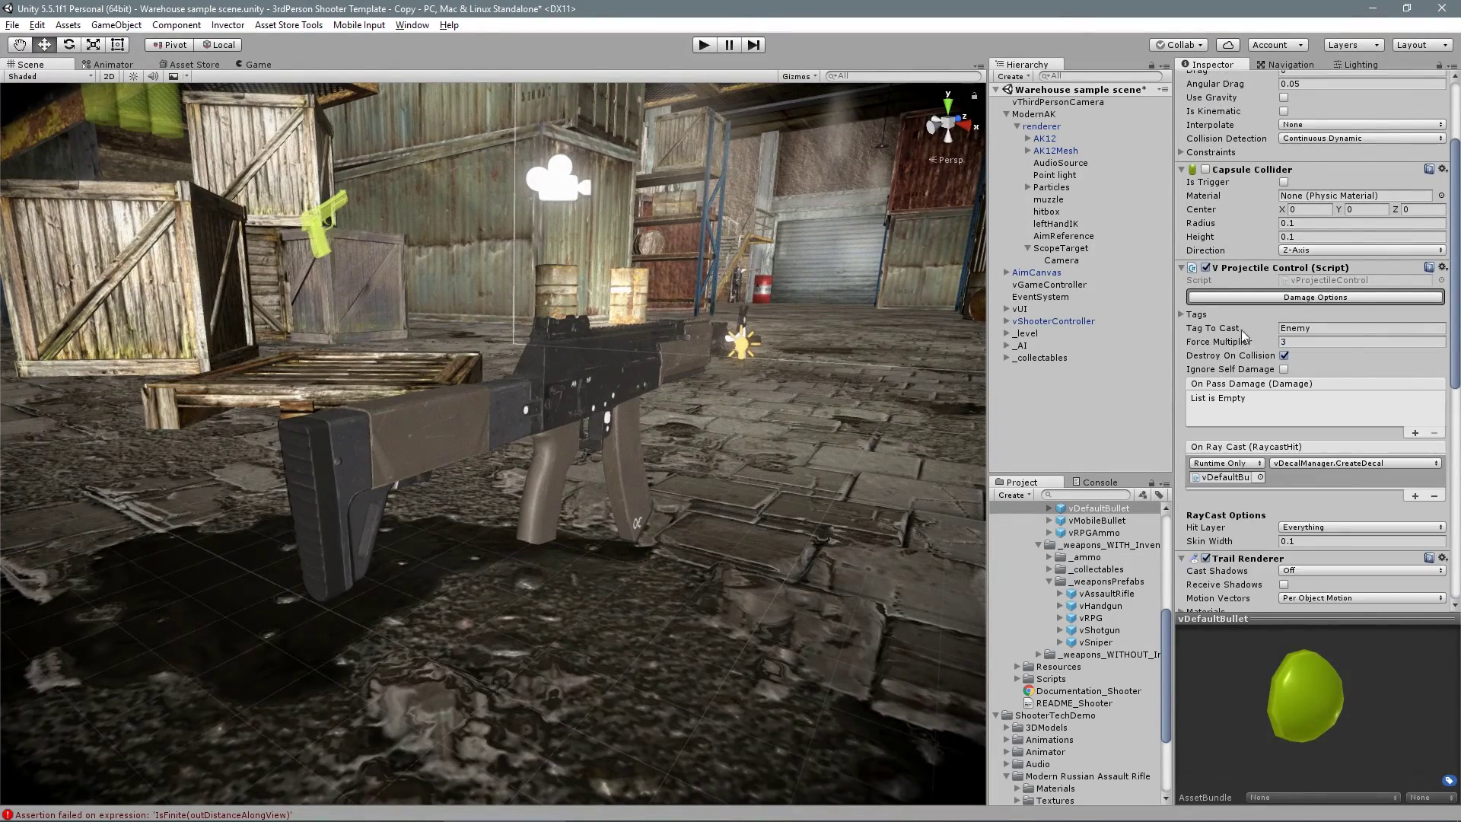
left_click(1183, 315)
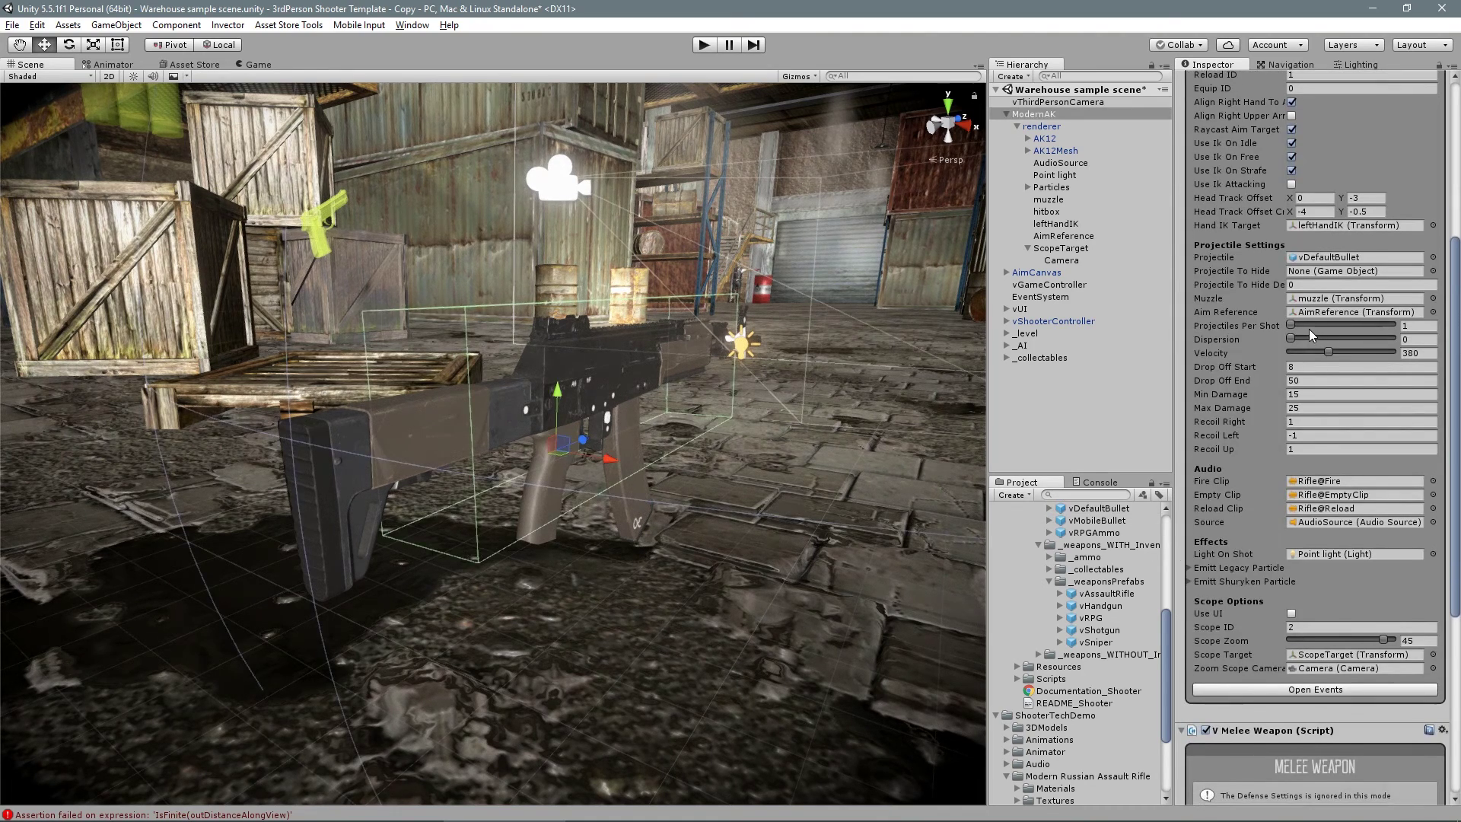
mouse_move(1289, 322)
left_mouse_down()
mouse_move(1316, 340)
mouse_move(1281, 340)
left_mouse_up()
scroll(1458, 371, "down", 2)
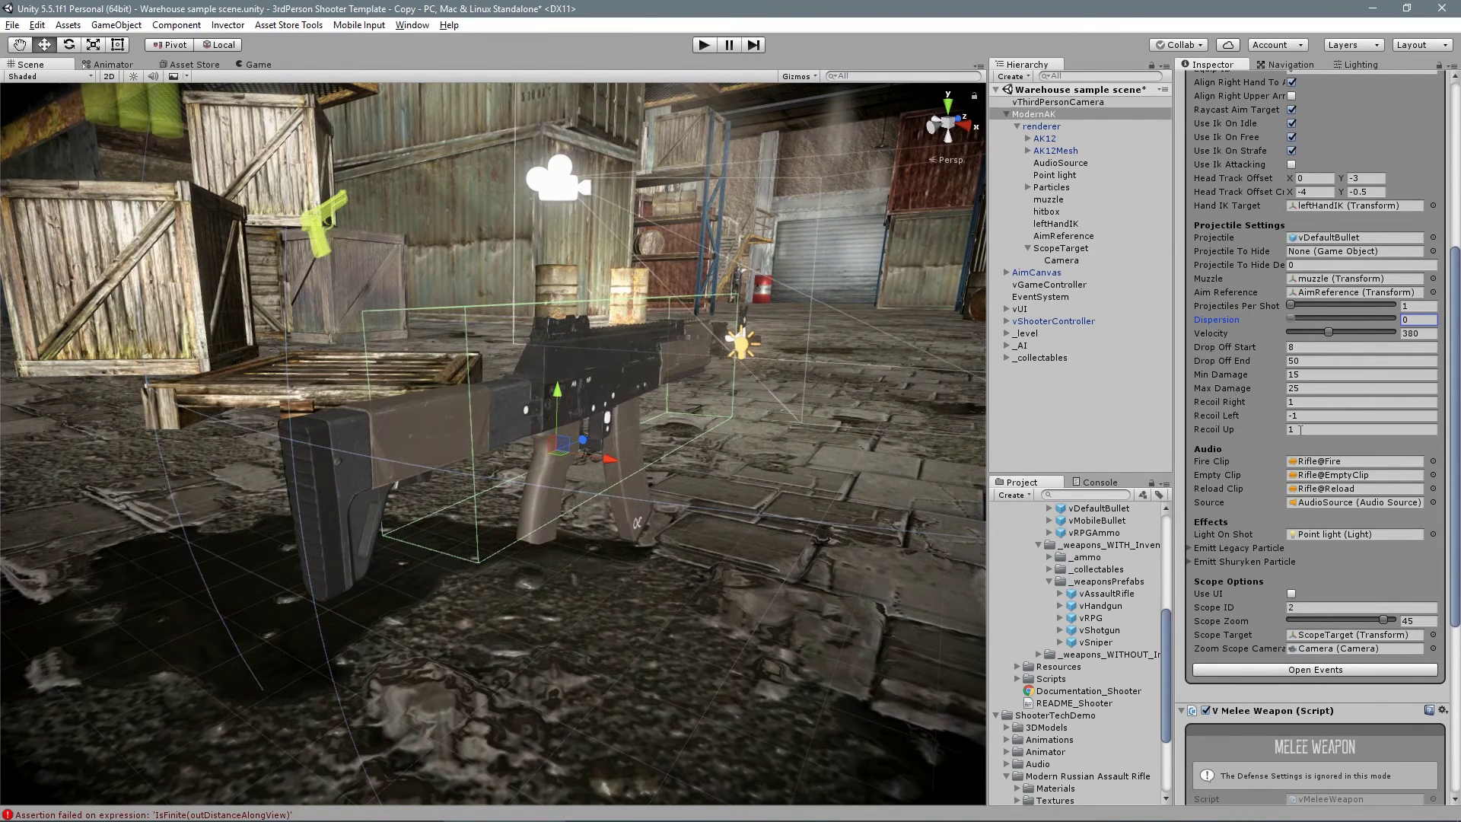
scroll(1459, 413, "down", 2)
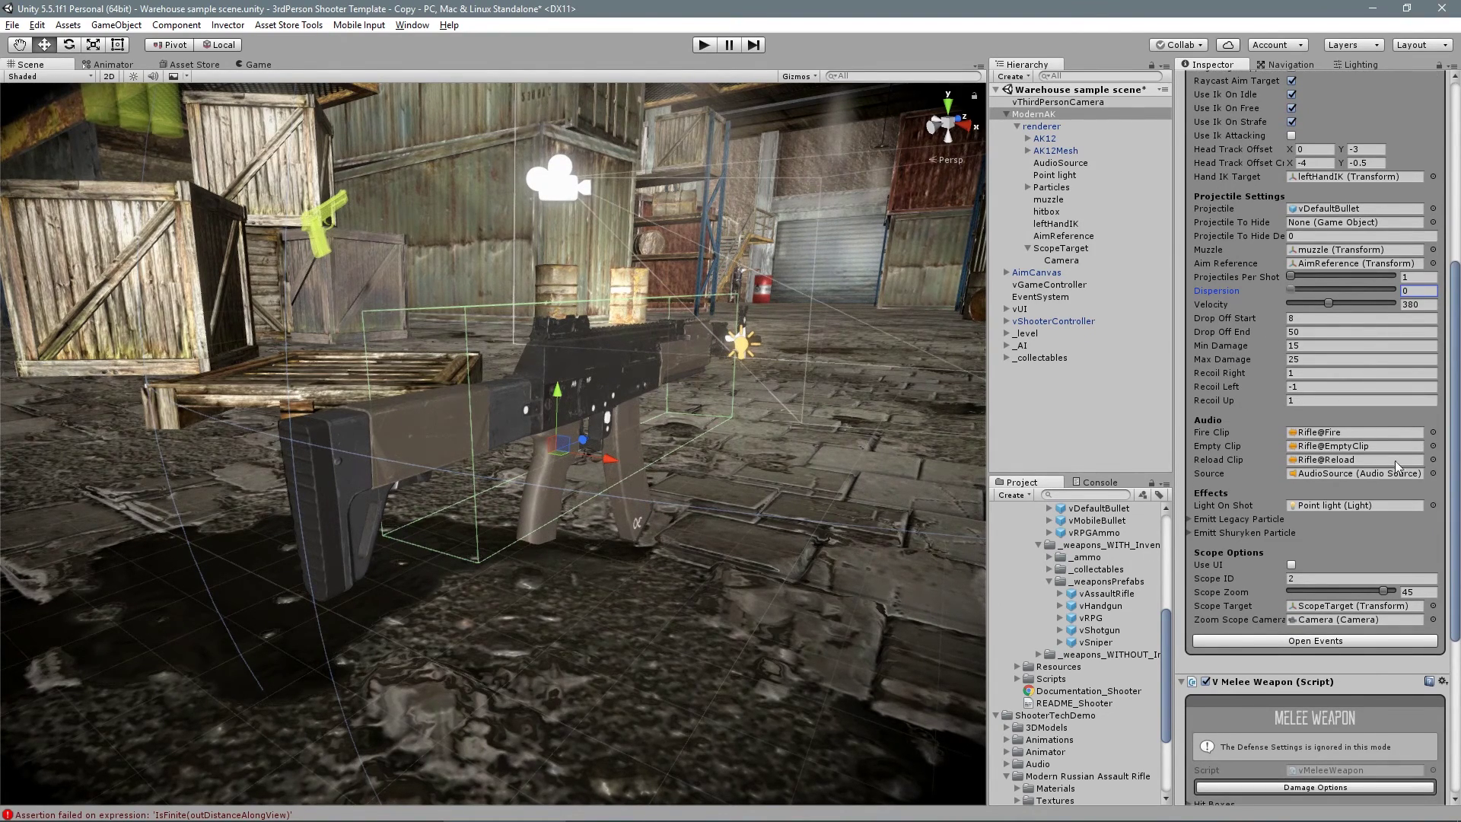
scroll(1396, 466, "down", 6)
Remove the missing object entry from the ModernAK's On Enable Scope event.
left_click(1353, 543)
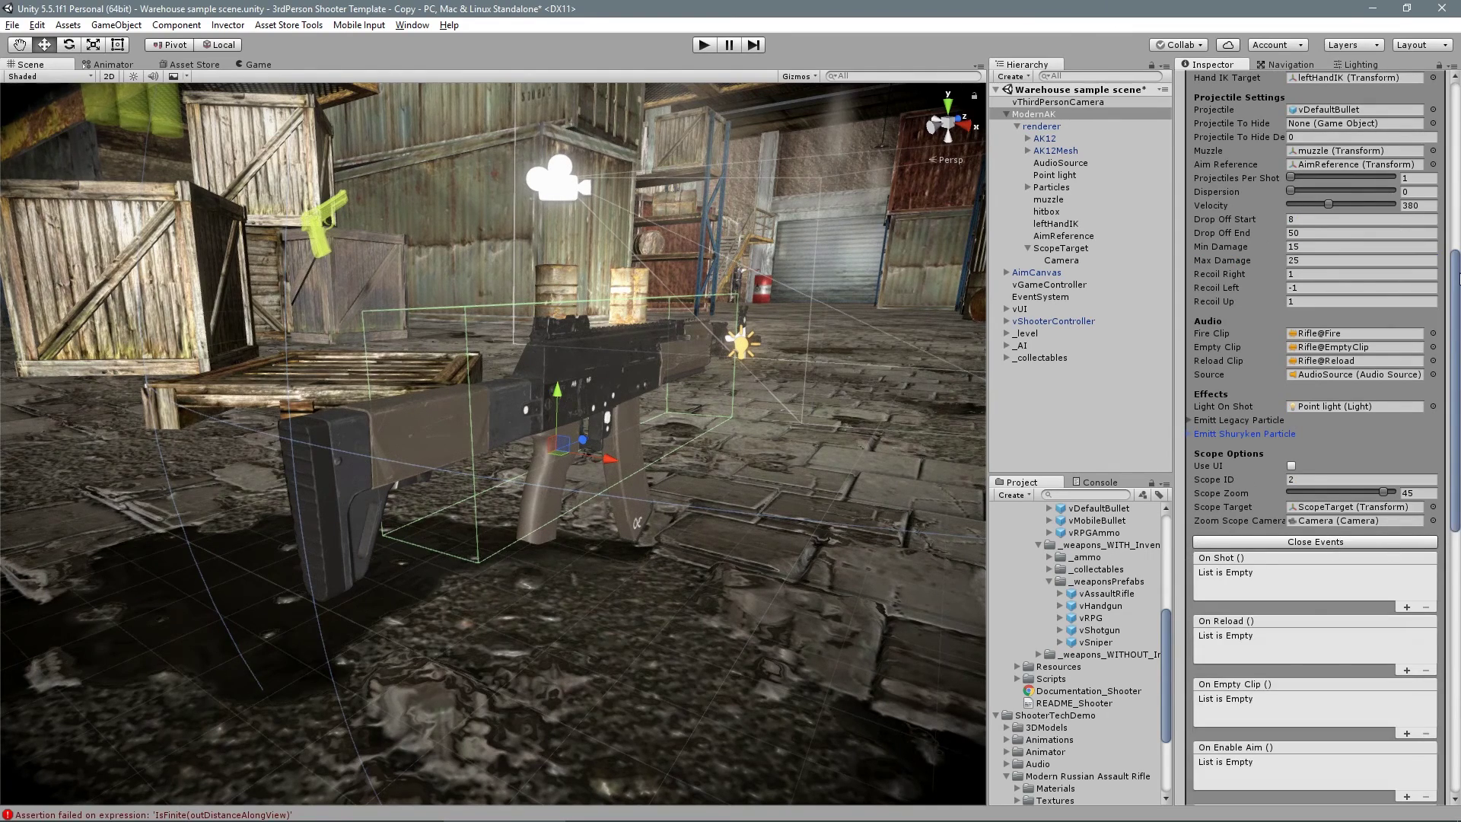
scroll(1280, 387, "down", 10)
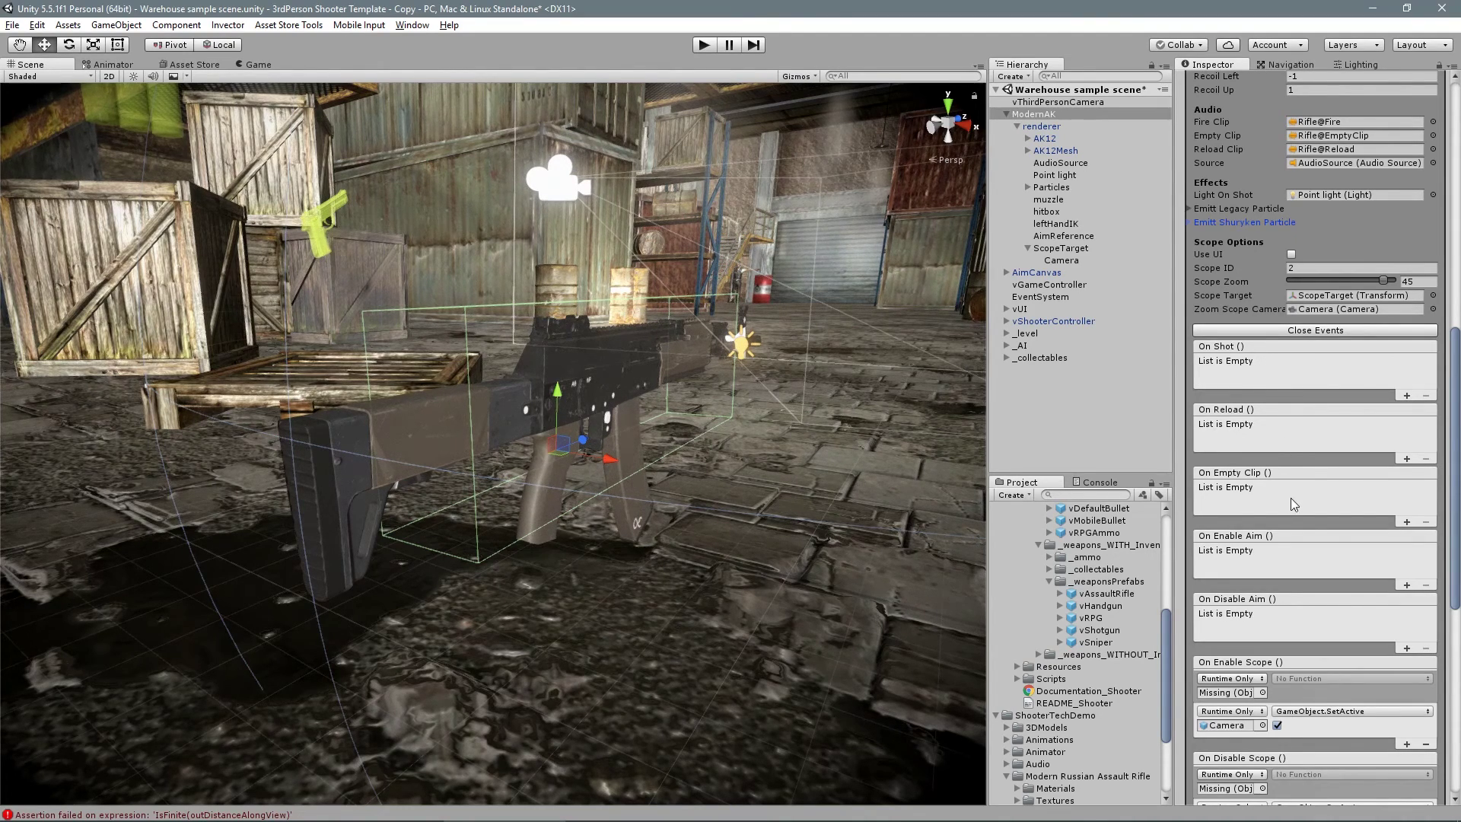
scroll(1237, 580, "down", 5)
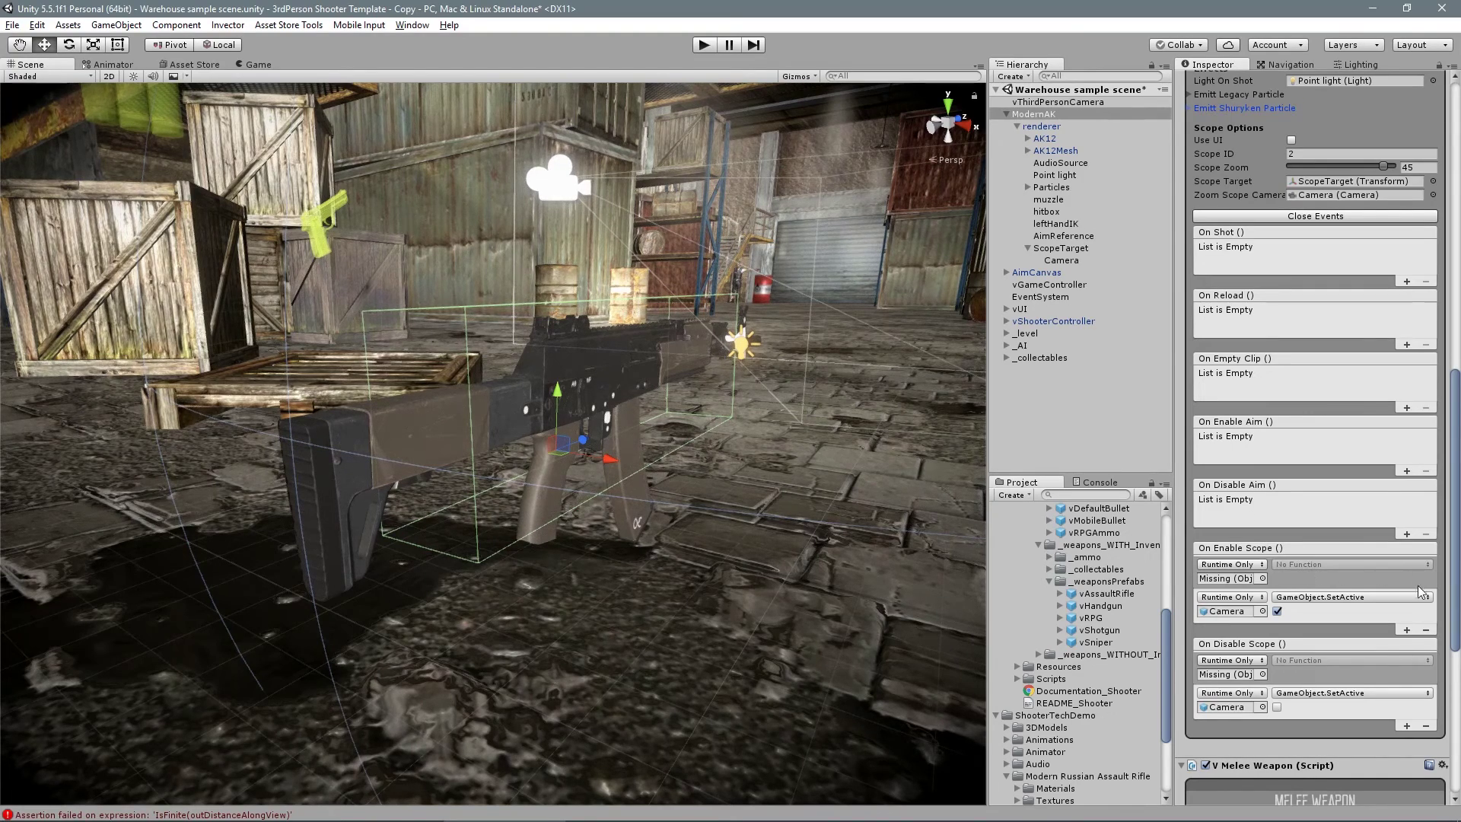
left_click(1428, 629)
Save the ModernAK as a prefab in the Modern Russian Assault Rifle folder.
left_click(995, 535)
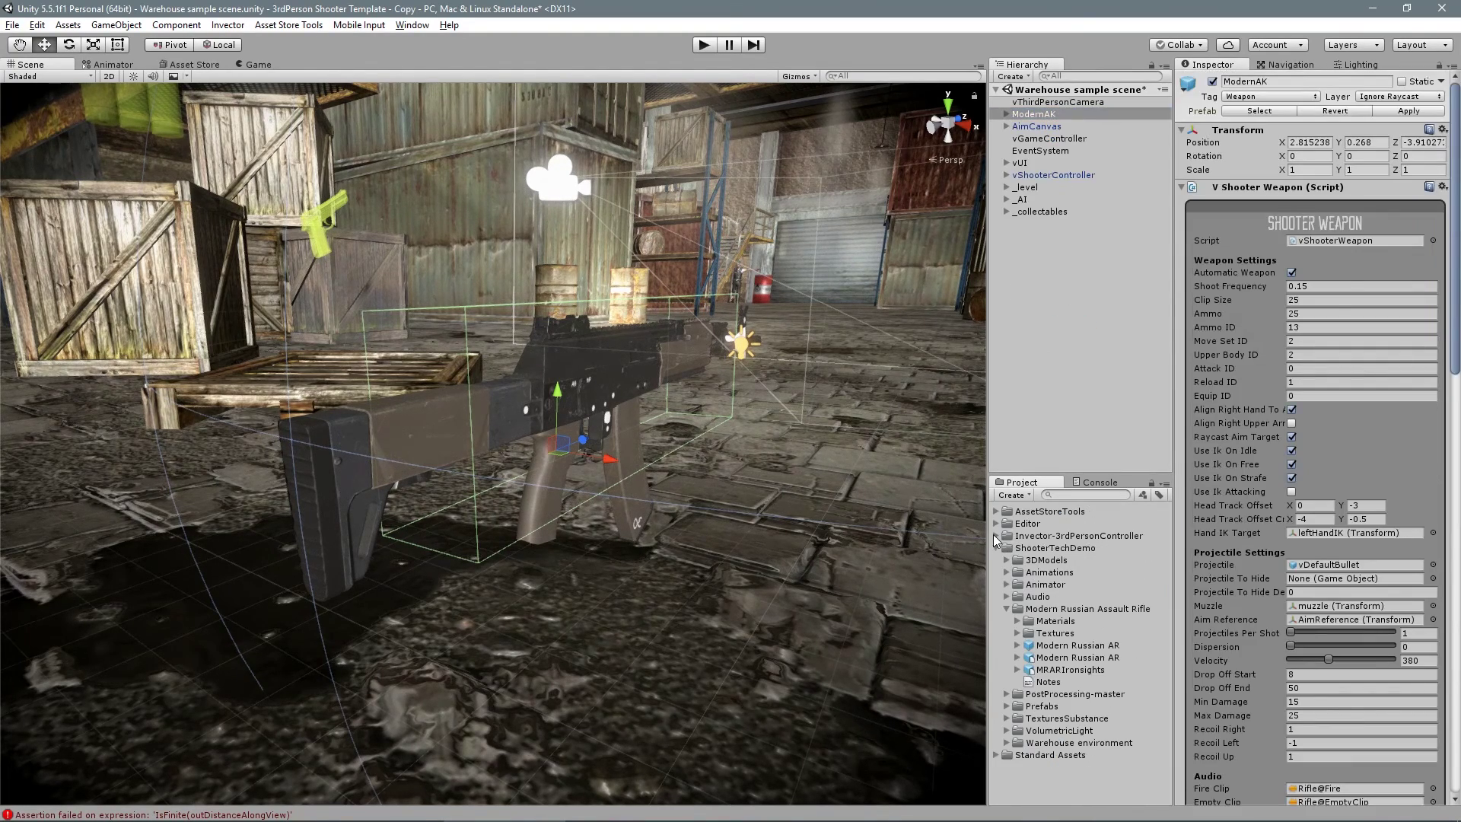
left_click_drag(1034, 114, 1054, 646)
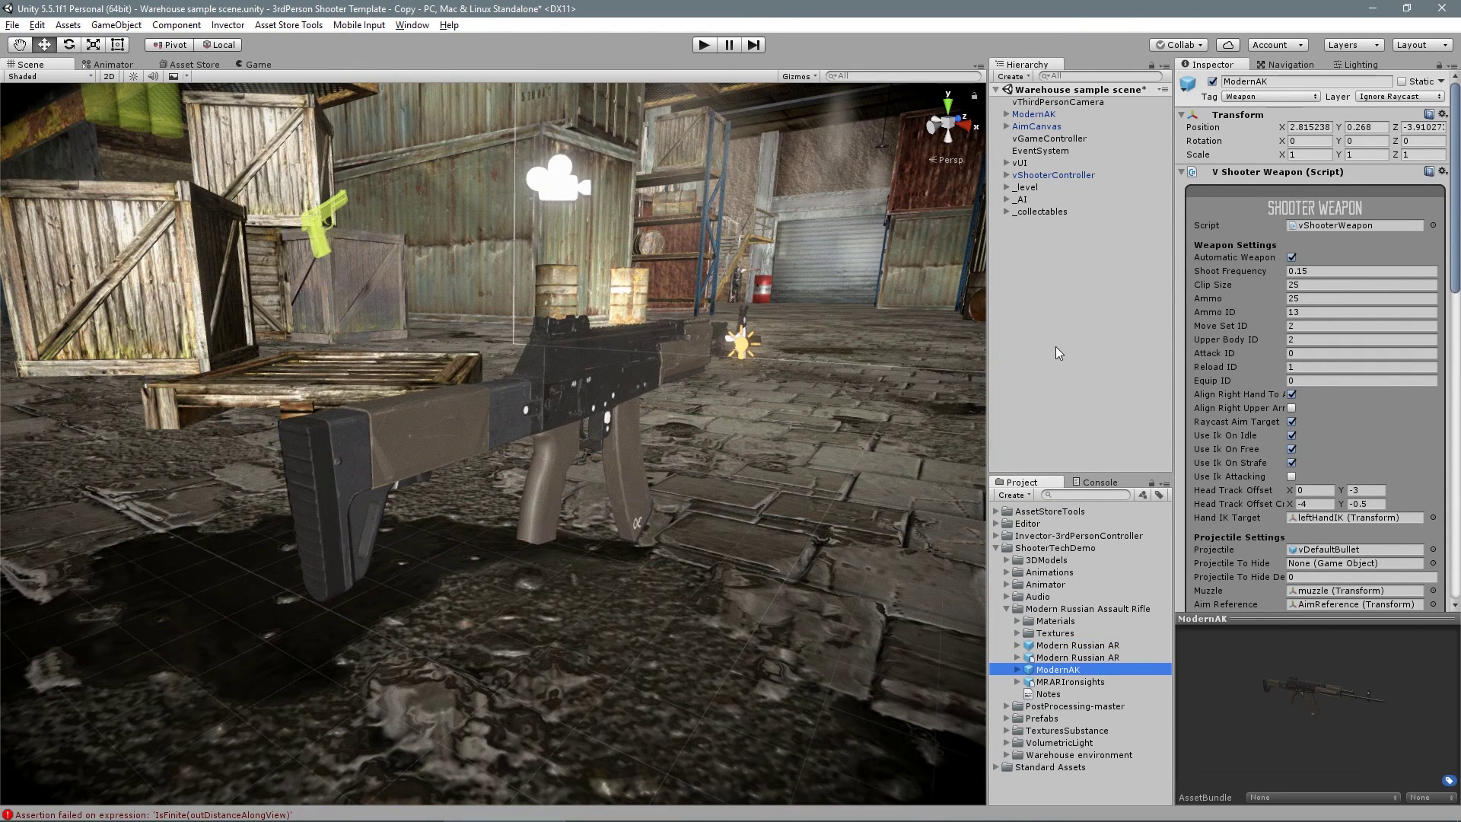
Open the item list from vShooterController's Item Manager and dock its editor beside the scene view.
left_click(1053, 175)
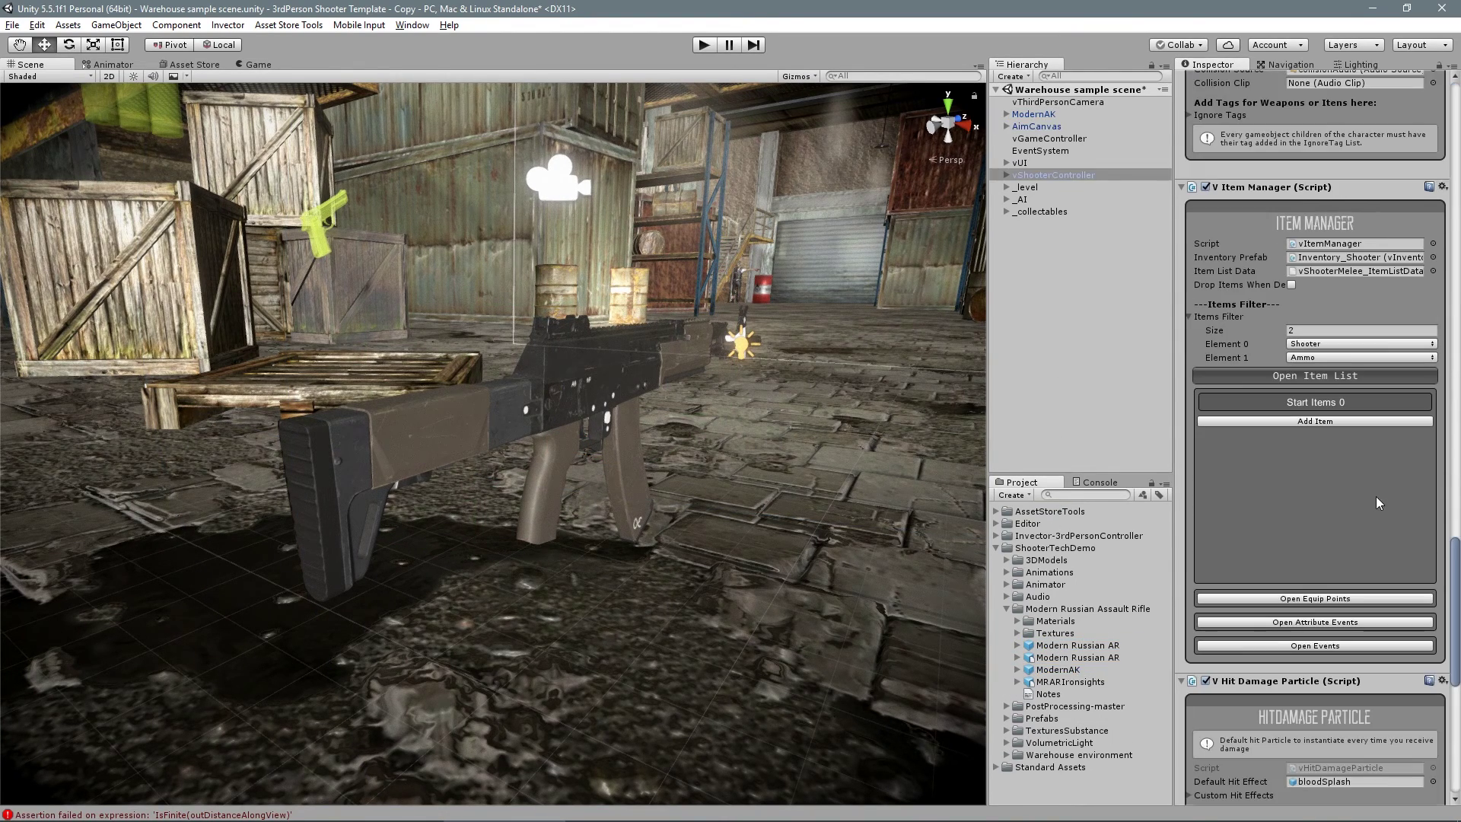
left_click(1341, 380)
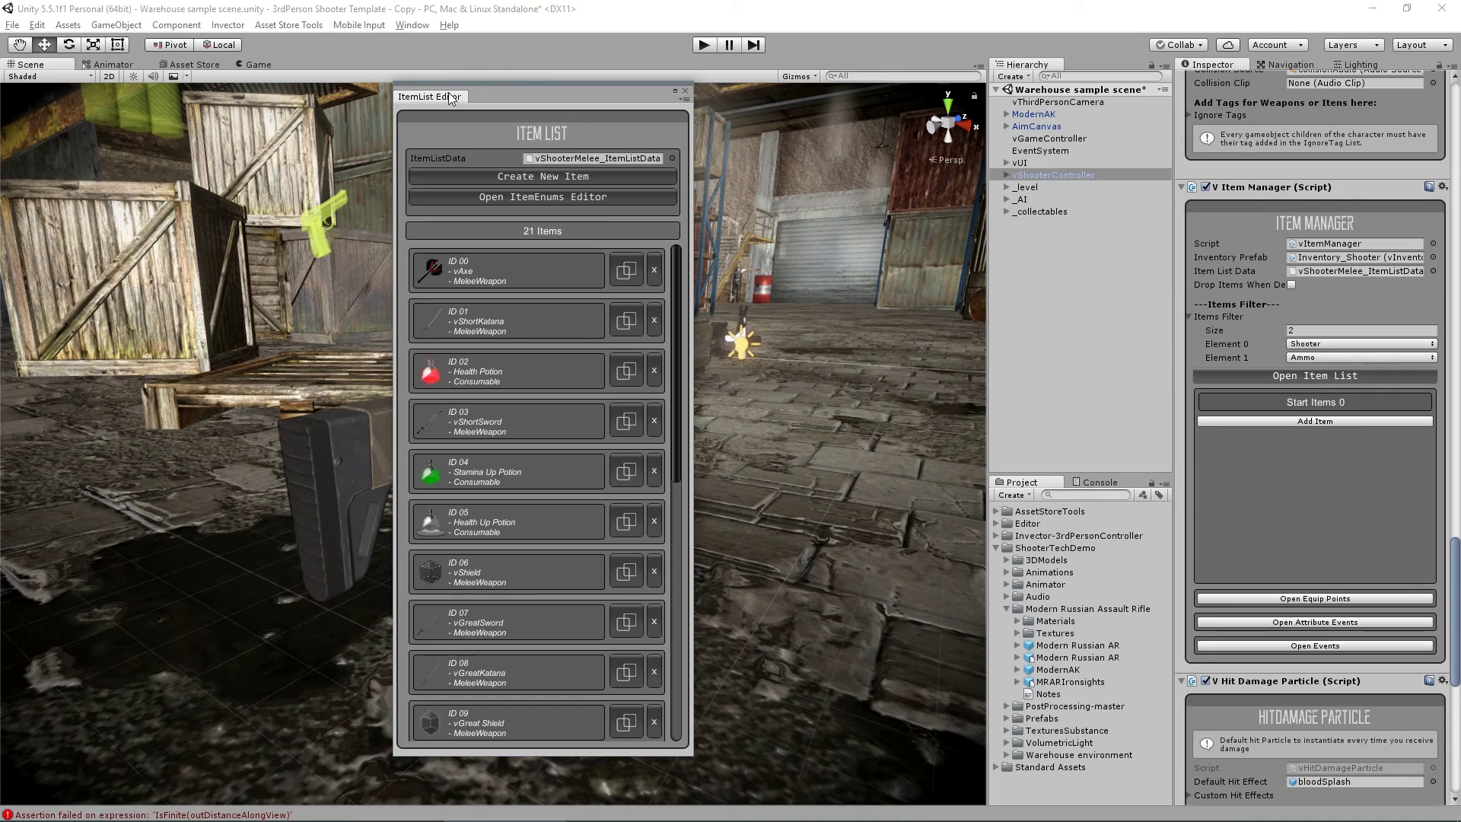
left_click_drag(451, 94, 4, 155)
left_click_drag(259, 268, 266, 531)
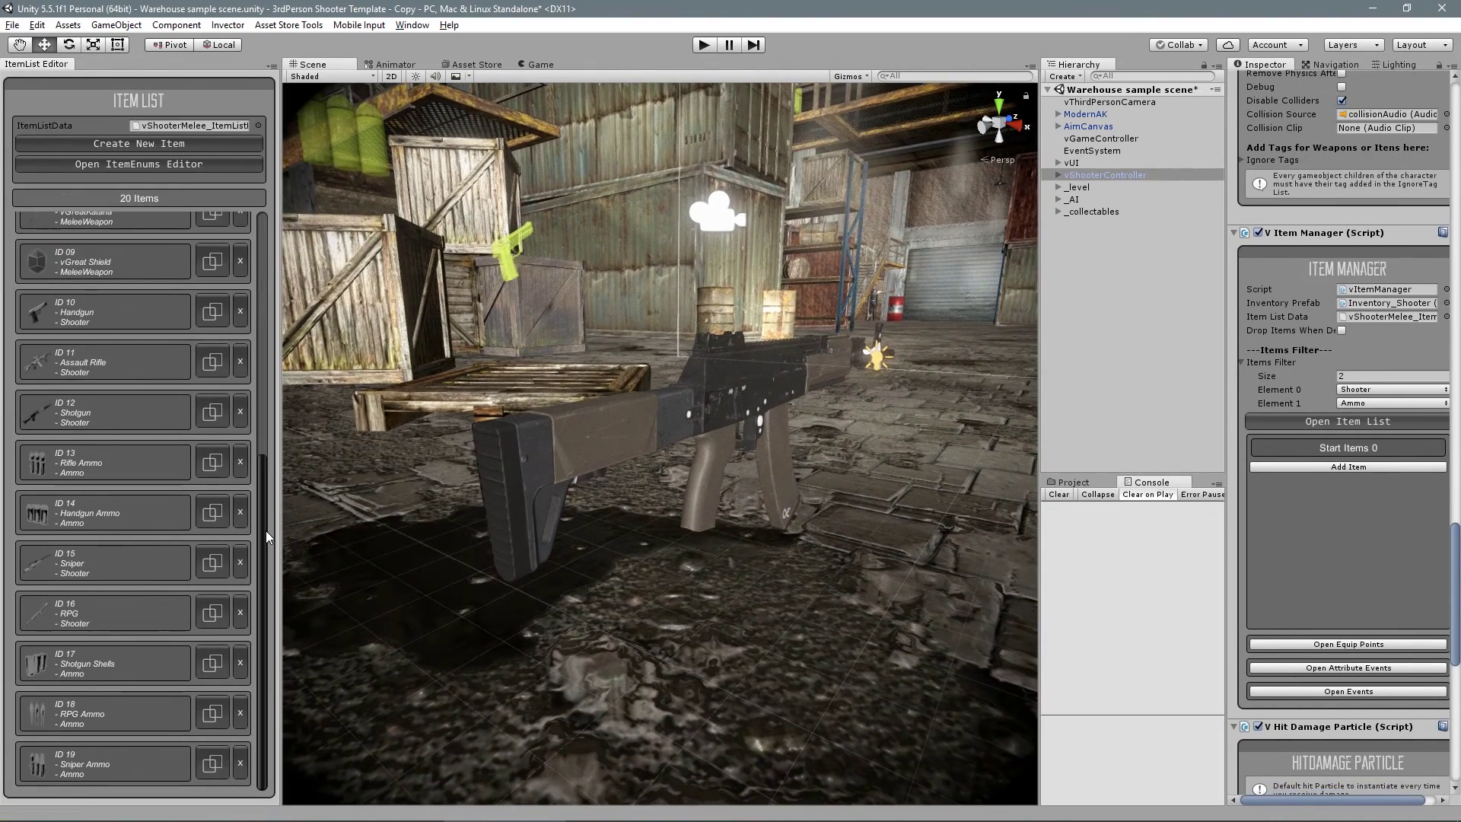
Duplicate the Assault Rifle item as ModernAK, described as "My New Weapon Description", with the ModernAK prefab as its original object.
left_click(213, 363)
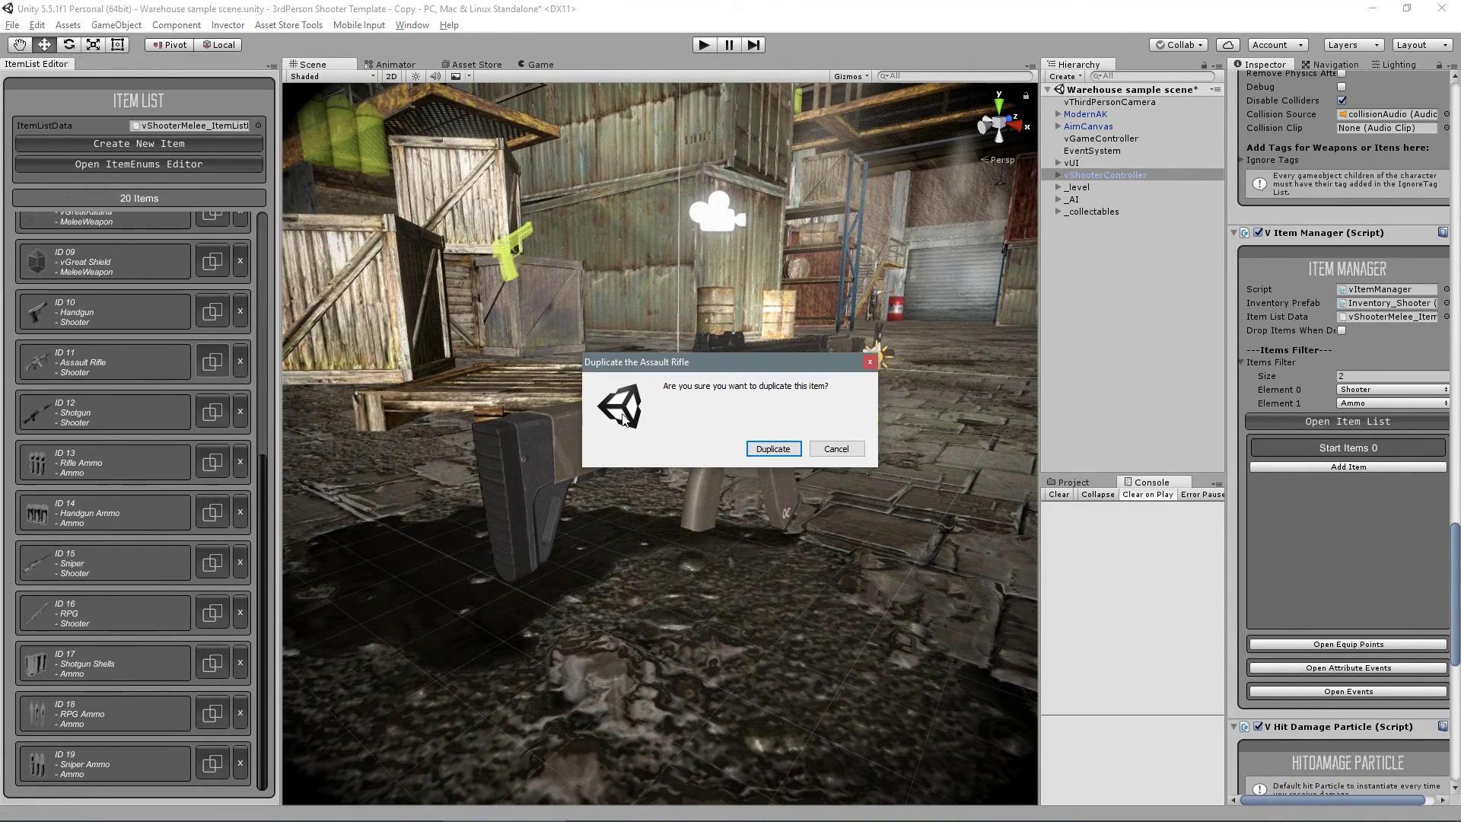
left_click(770, 450)
left_click_drag(1112, 670, 75, 535)
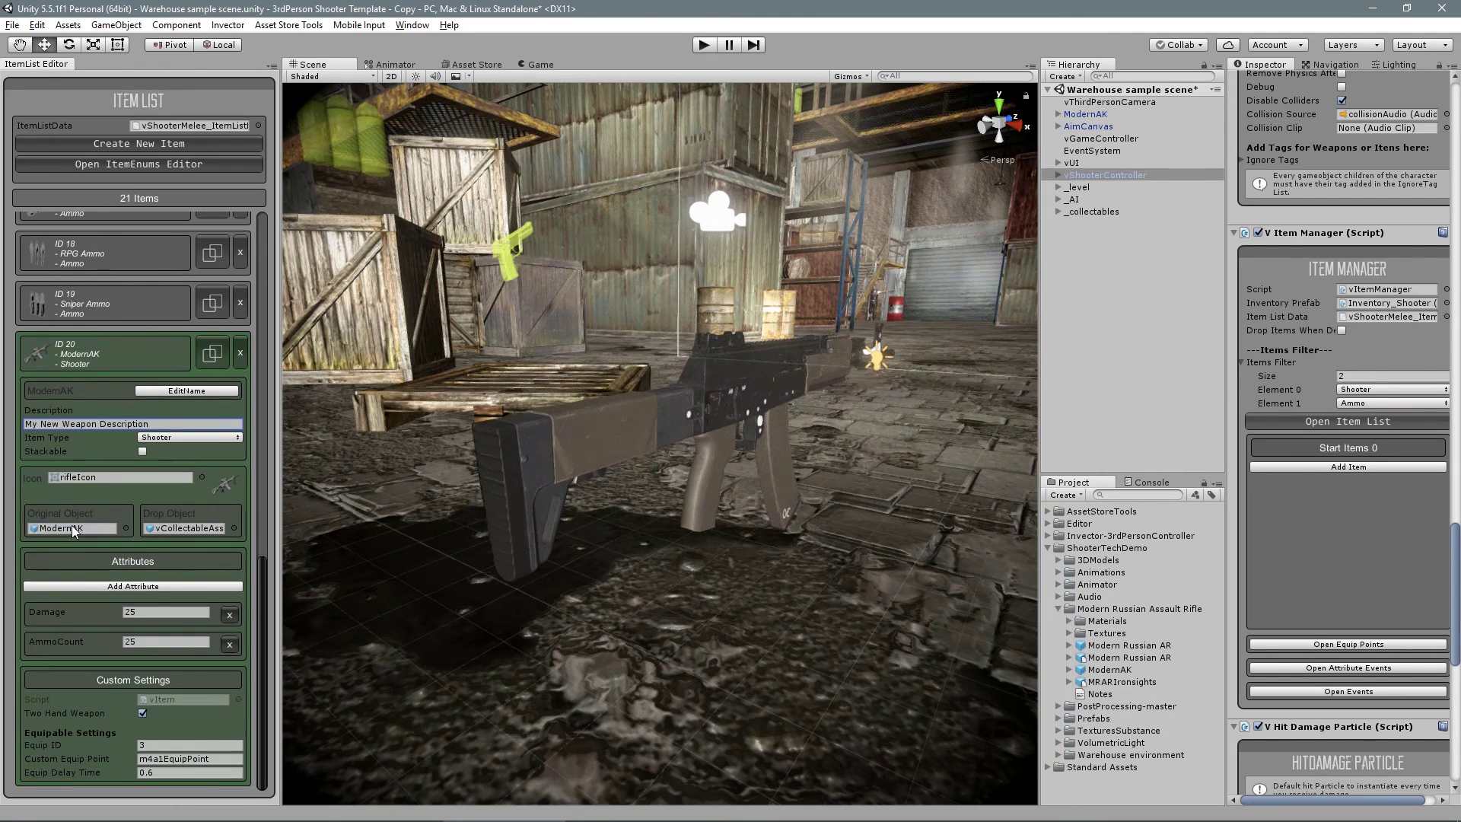
Place the collectable assault rifle prefab in the scene and rename it vCollectableModernAK.
left_click(194, 528)
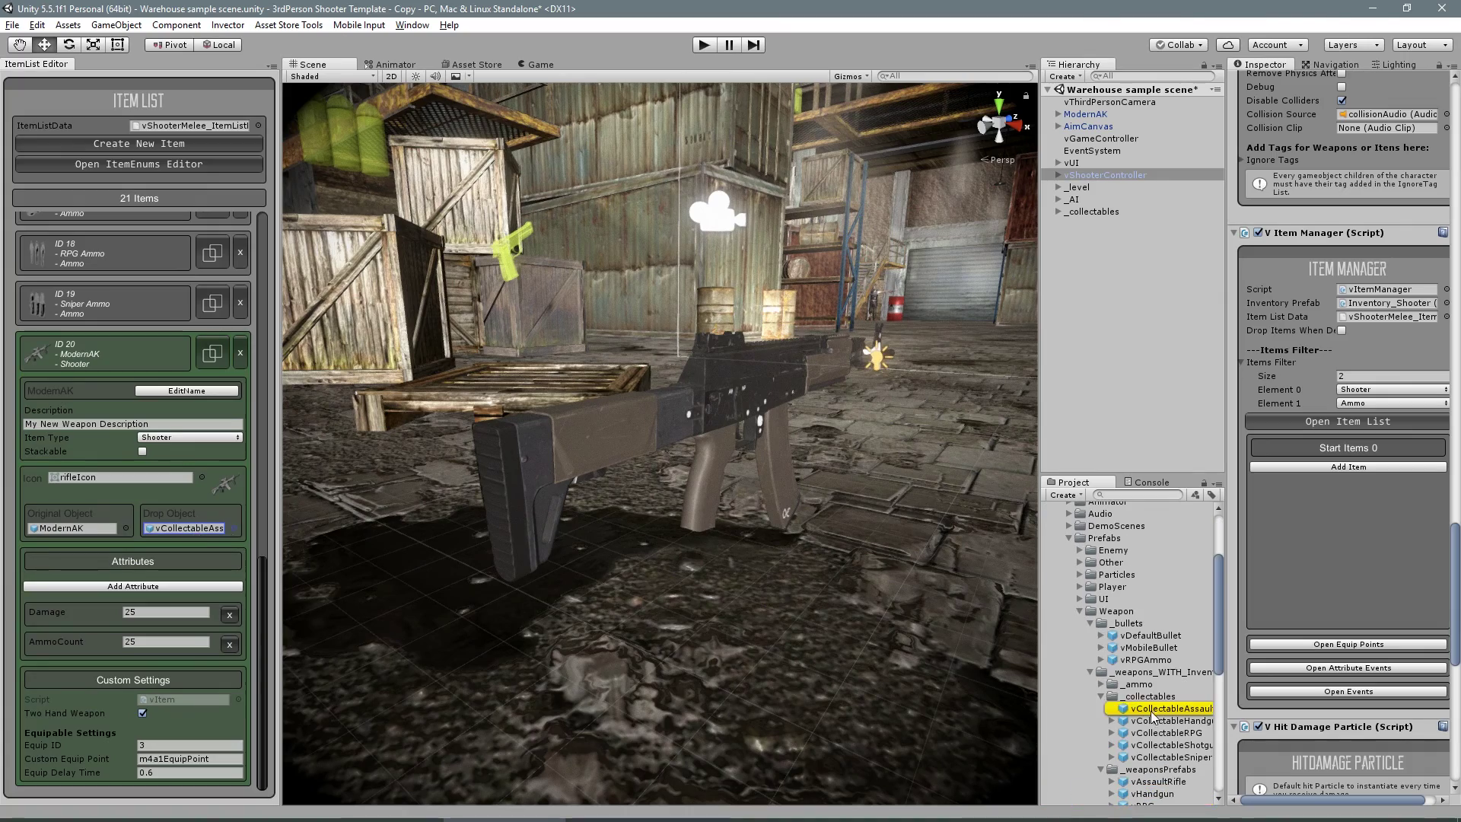
left_click_drag(1164, 708, 908, 603)
left_click_drag(1115, 114, 1249, 122)
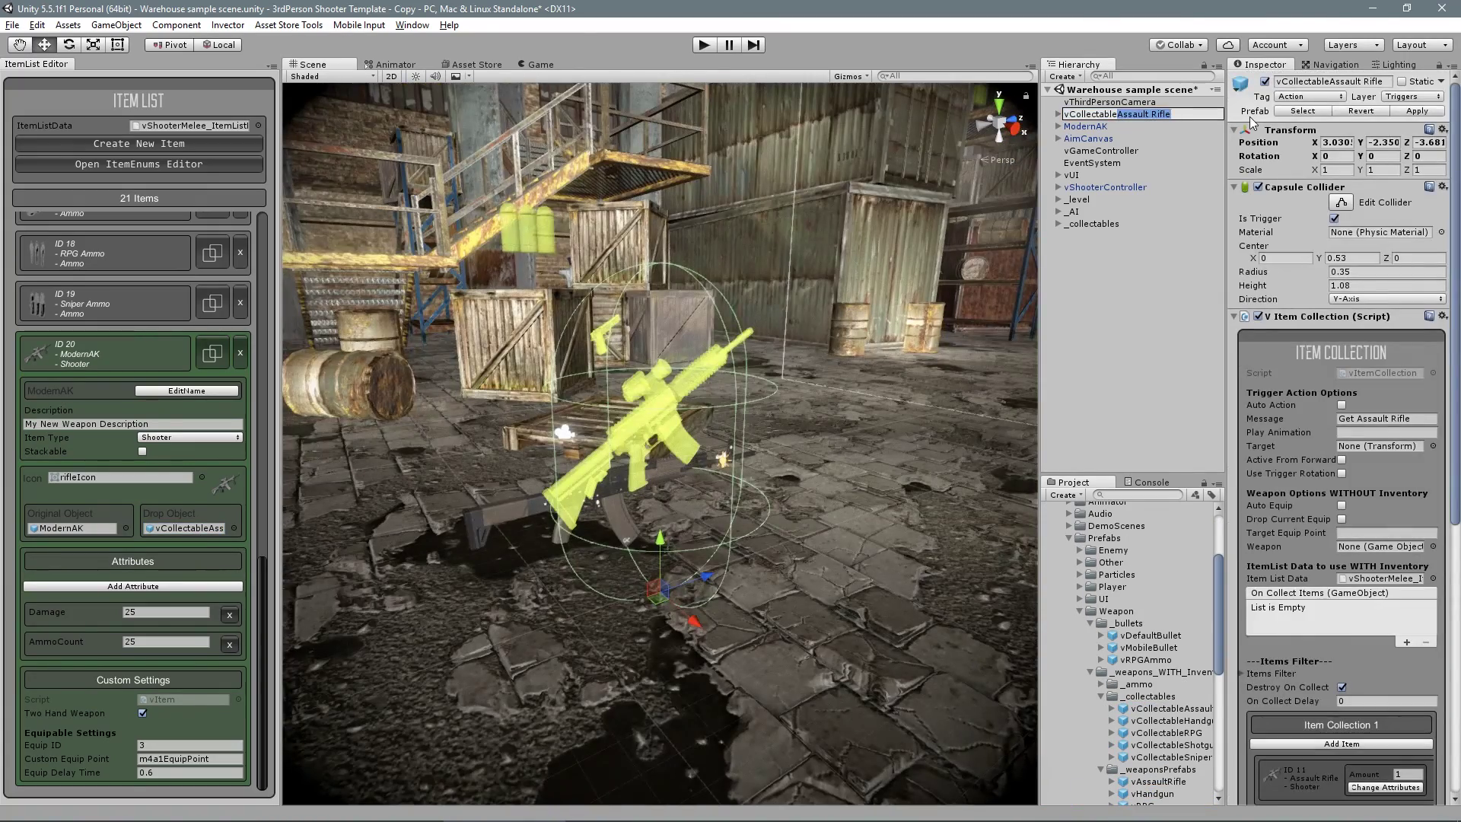
type("ModernAK")
key("Return")
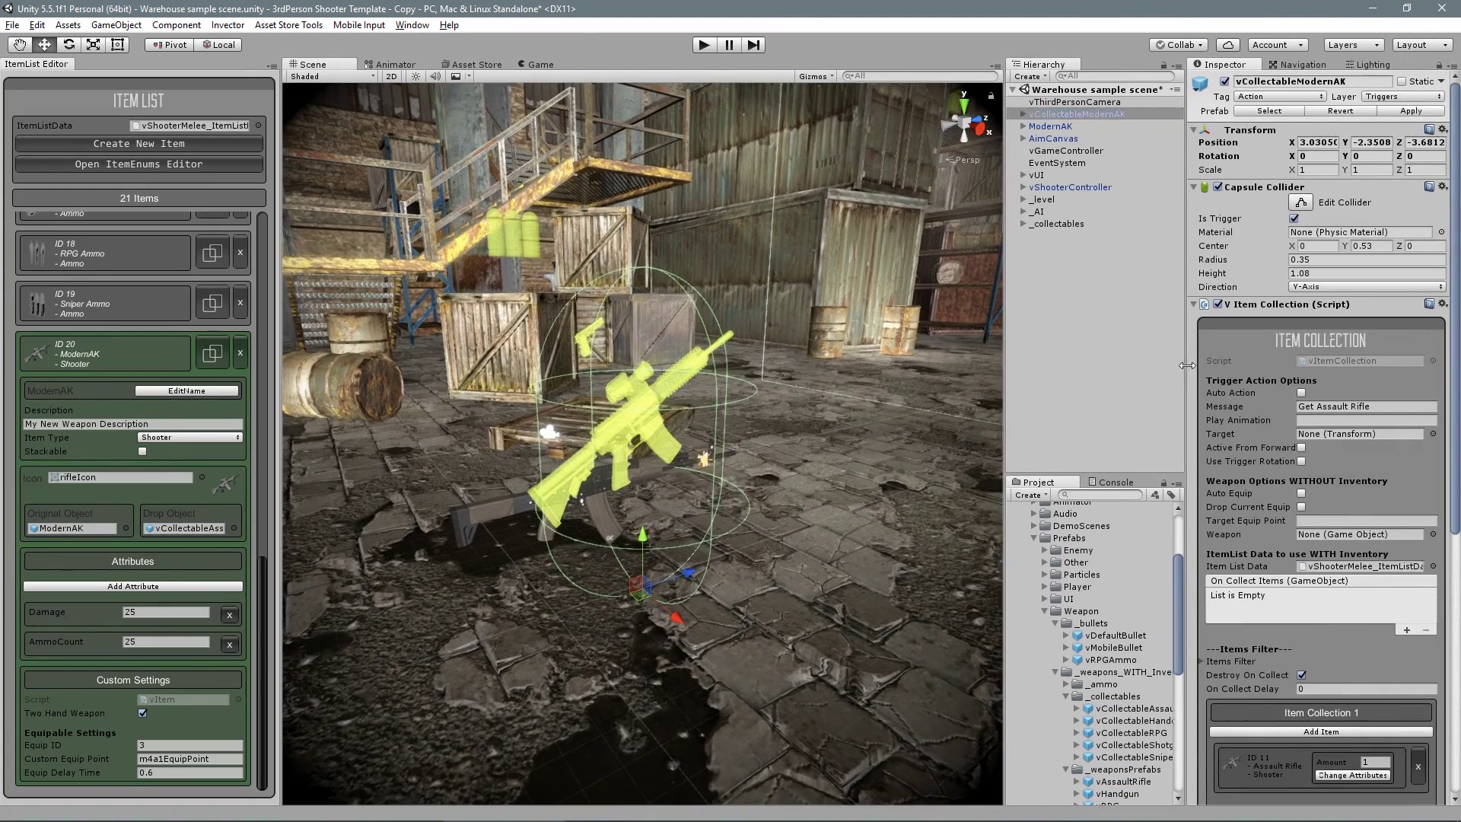
Update vCollectableModernAK's item collection and save it as a prefab in the Modern Russian Assault Rifle folder.
scroll(1369, 457, "down", 5)
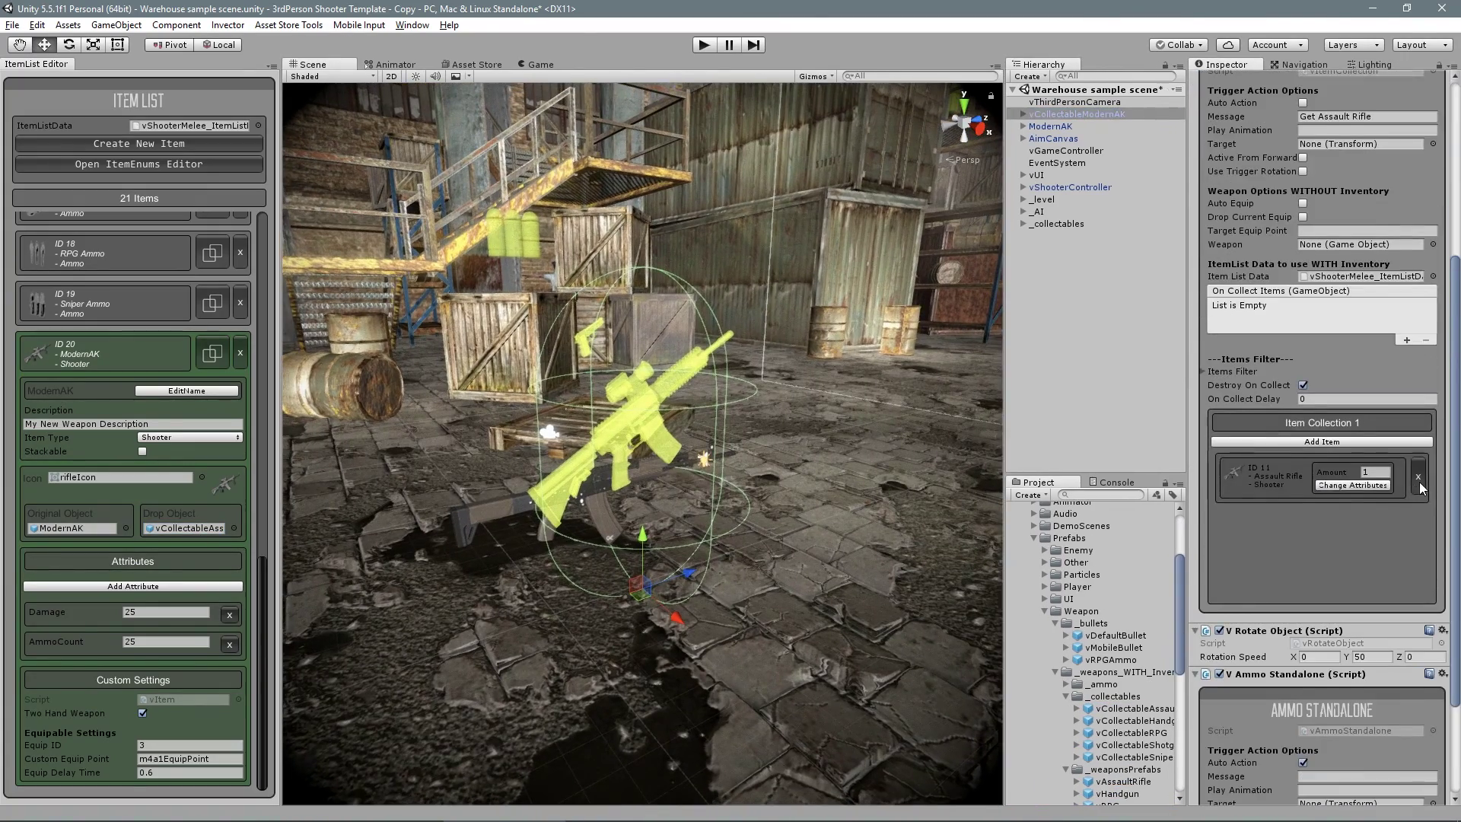
left_click(1358, 443)
left_click(1271, 460)
left_click(653, 427)
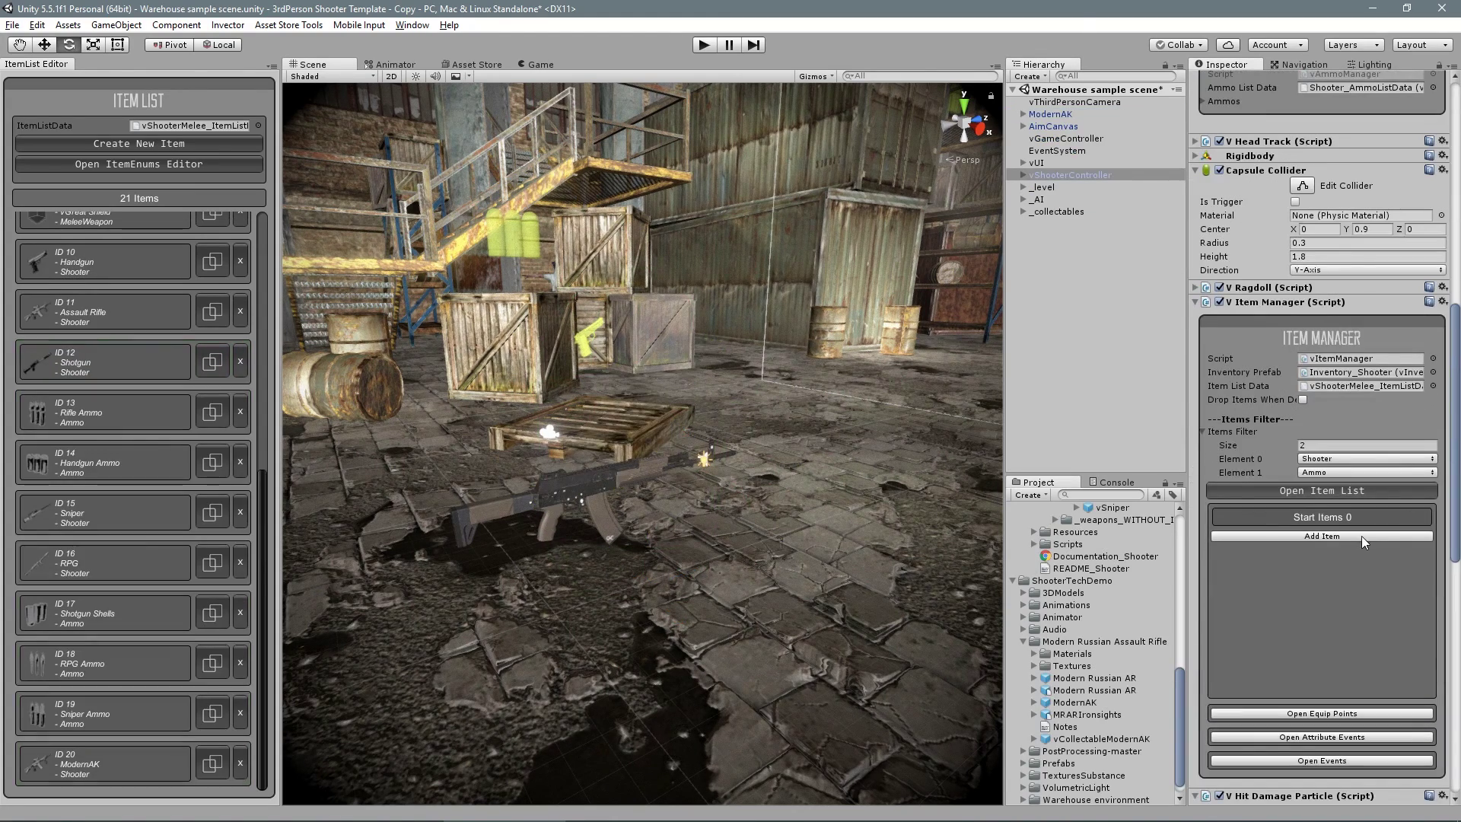
Add the ModernAK to vShooterController's start items in the Item Manager.
left_click(1361, 536)
left_click(1366, 540)
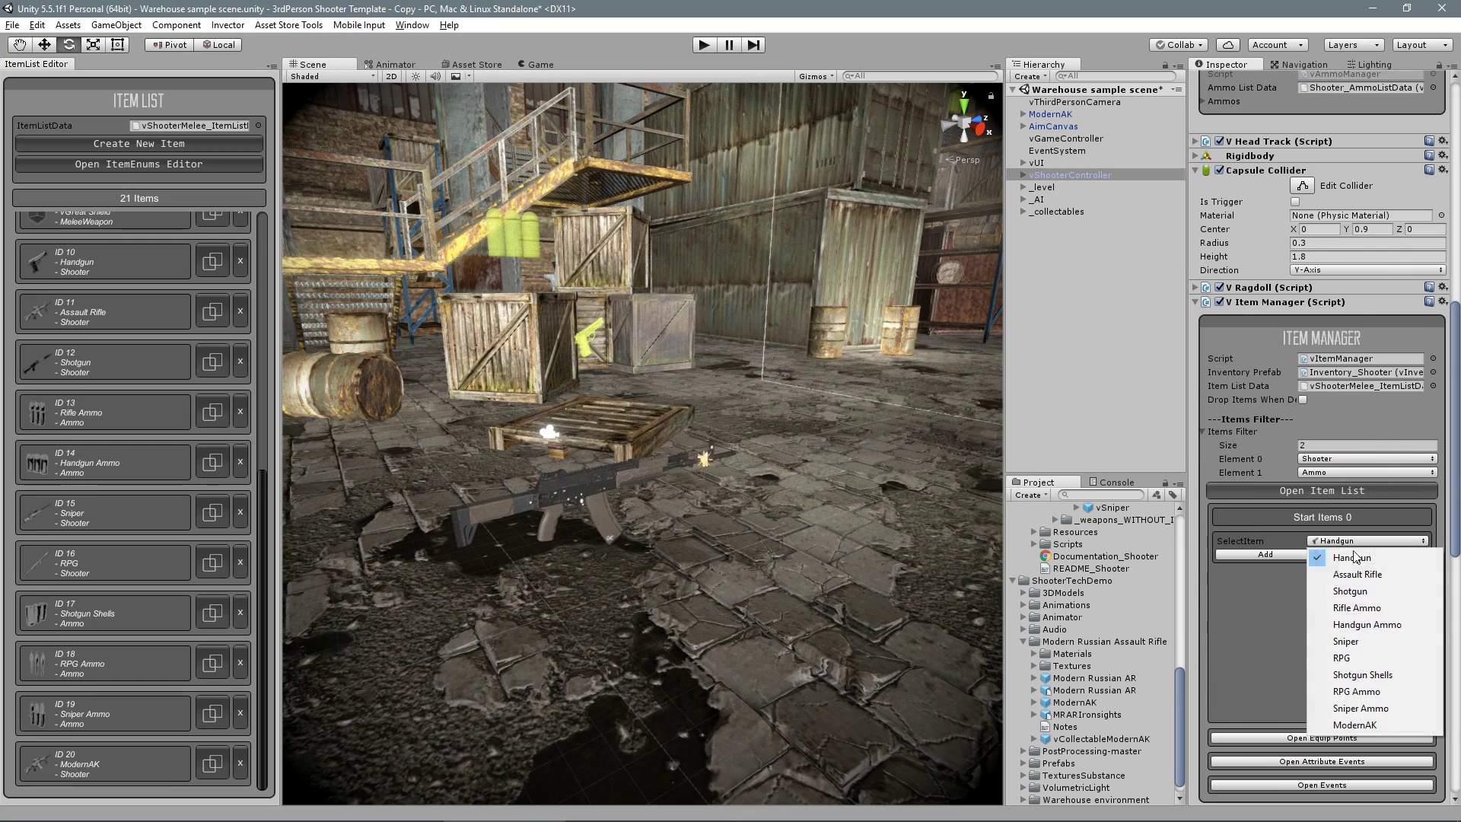
left_click(1362, 724)
left_click(1284, 554)
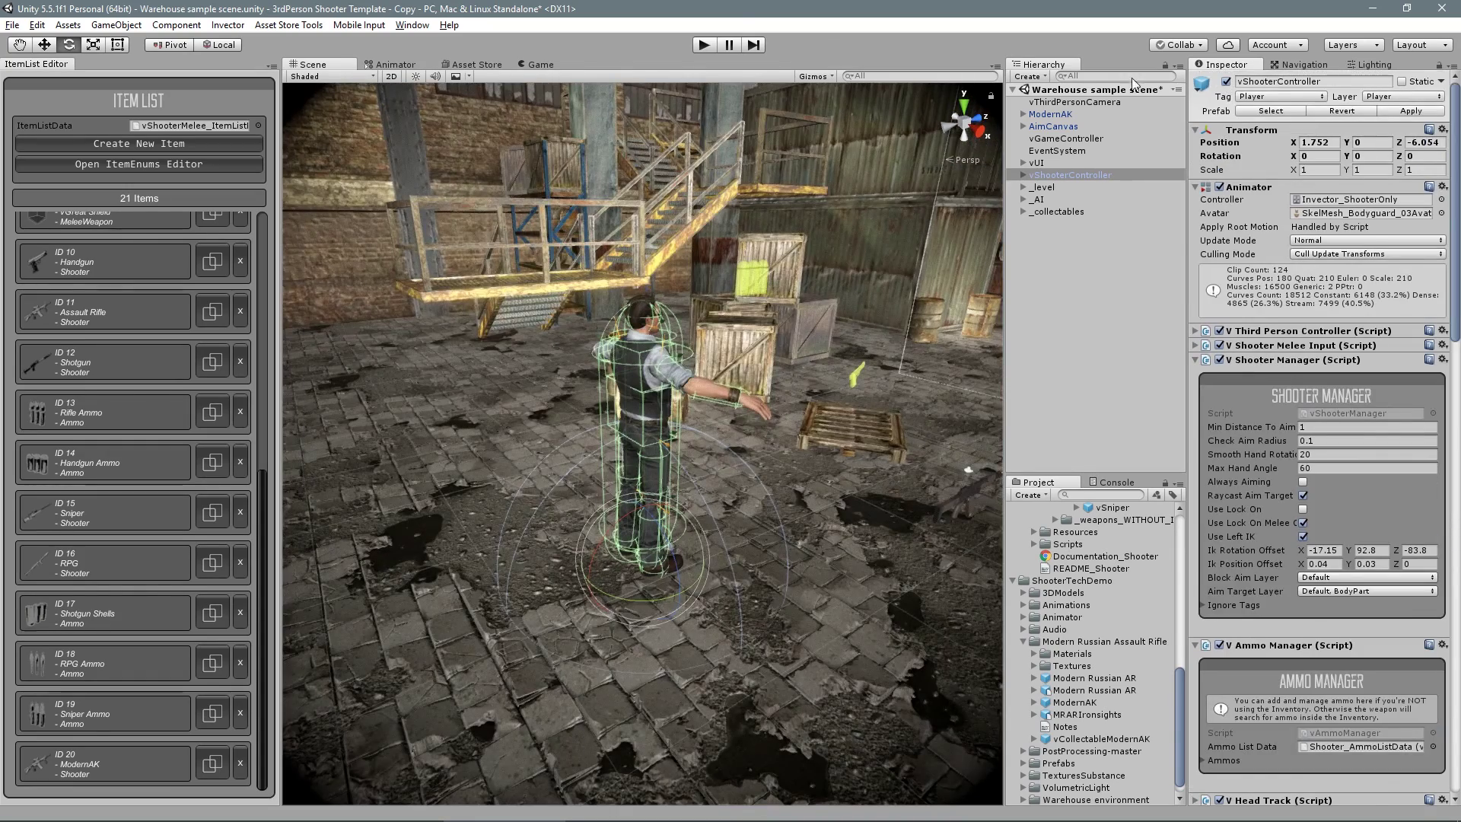
Run the scene in play mode and equip the ModernAK from the character's inventory.
left_click(705, 45)
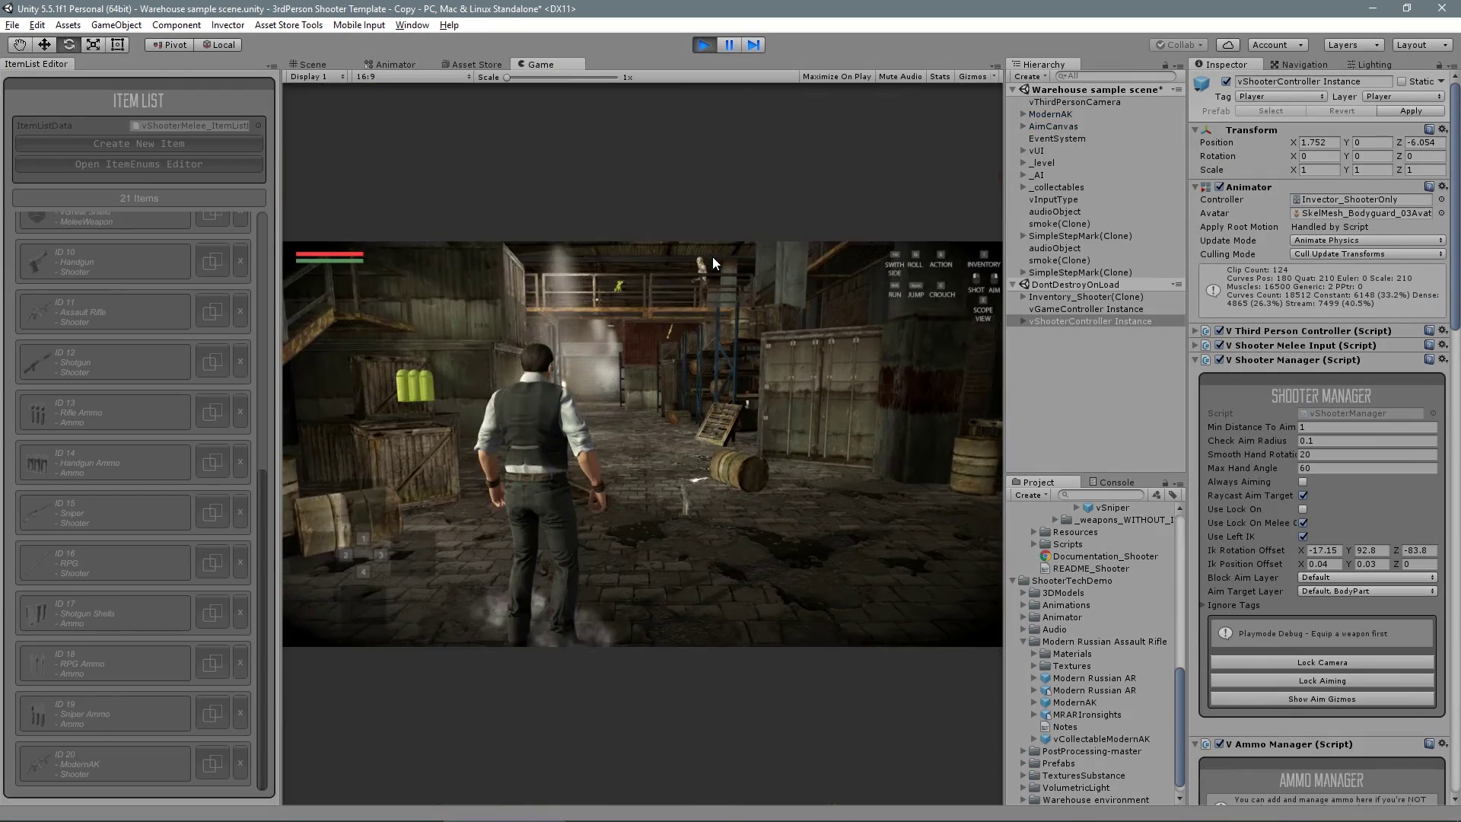
key("Return")
key("Return")
key("Return")
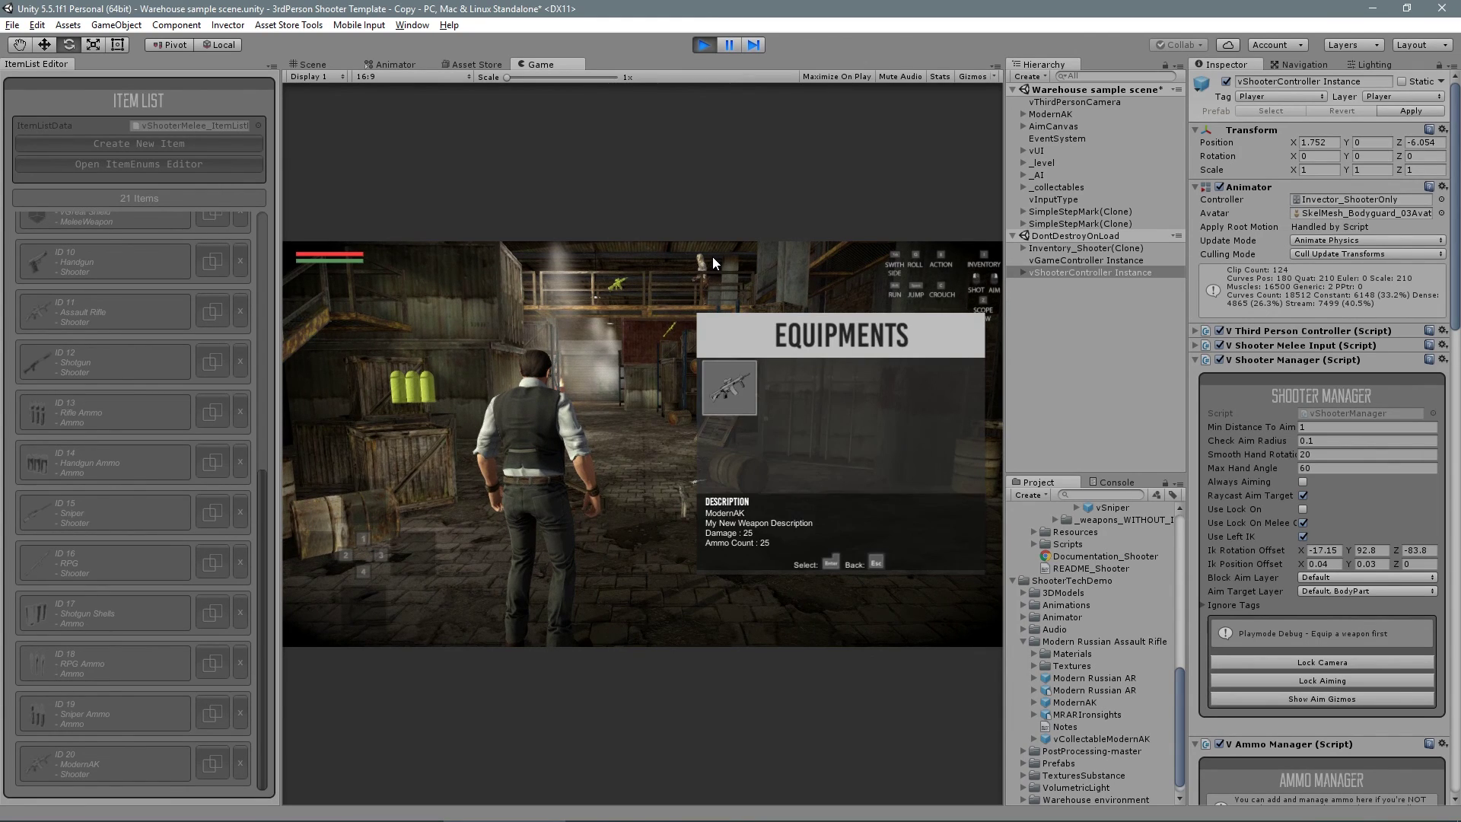
key("i")
key("i")
key("s")
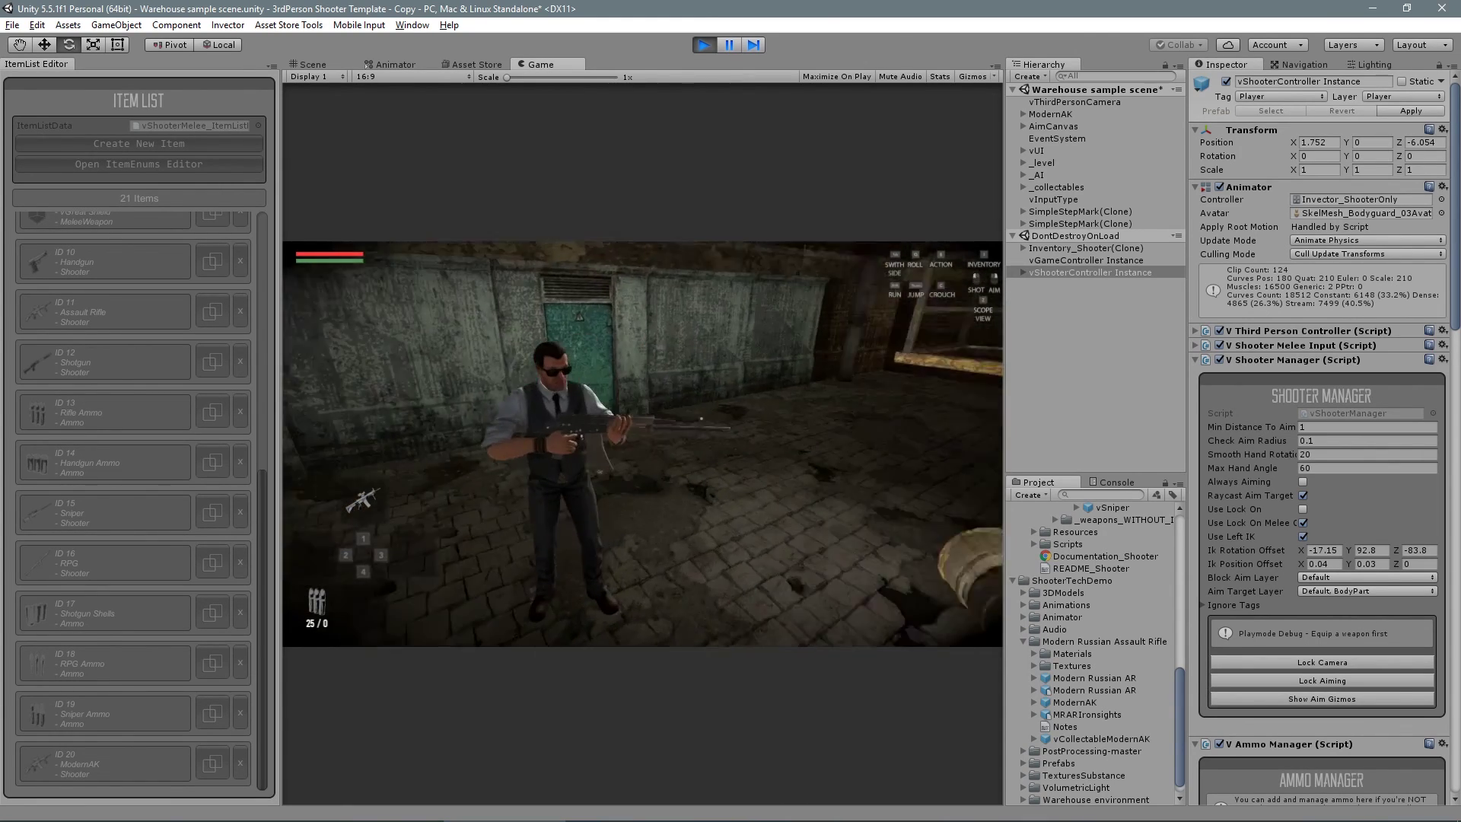
Test the equipped ModernAK by walking, aiming and switching to the scope view.
key("w")
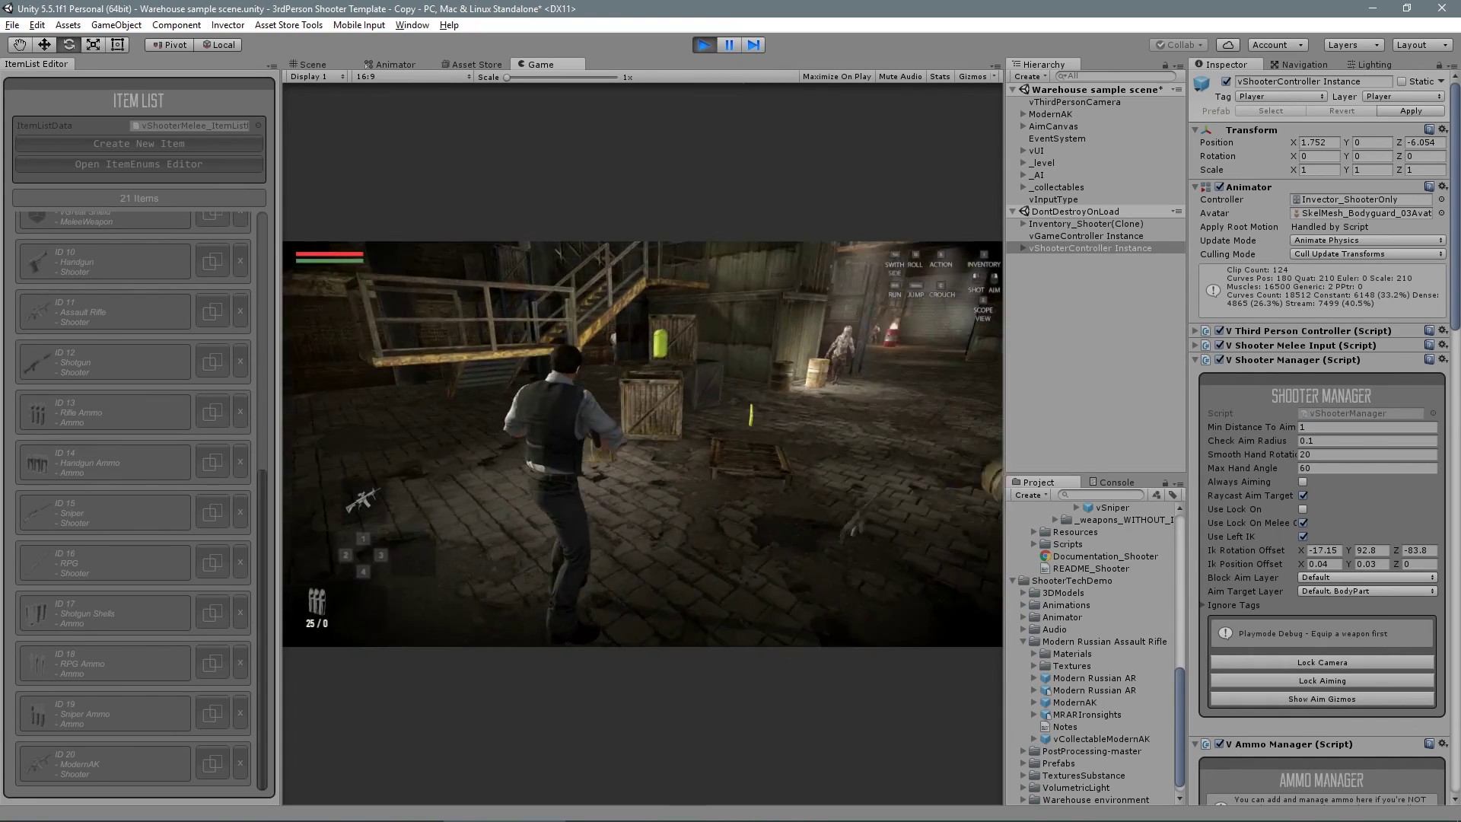
right_click(642, 442)
key("z")
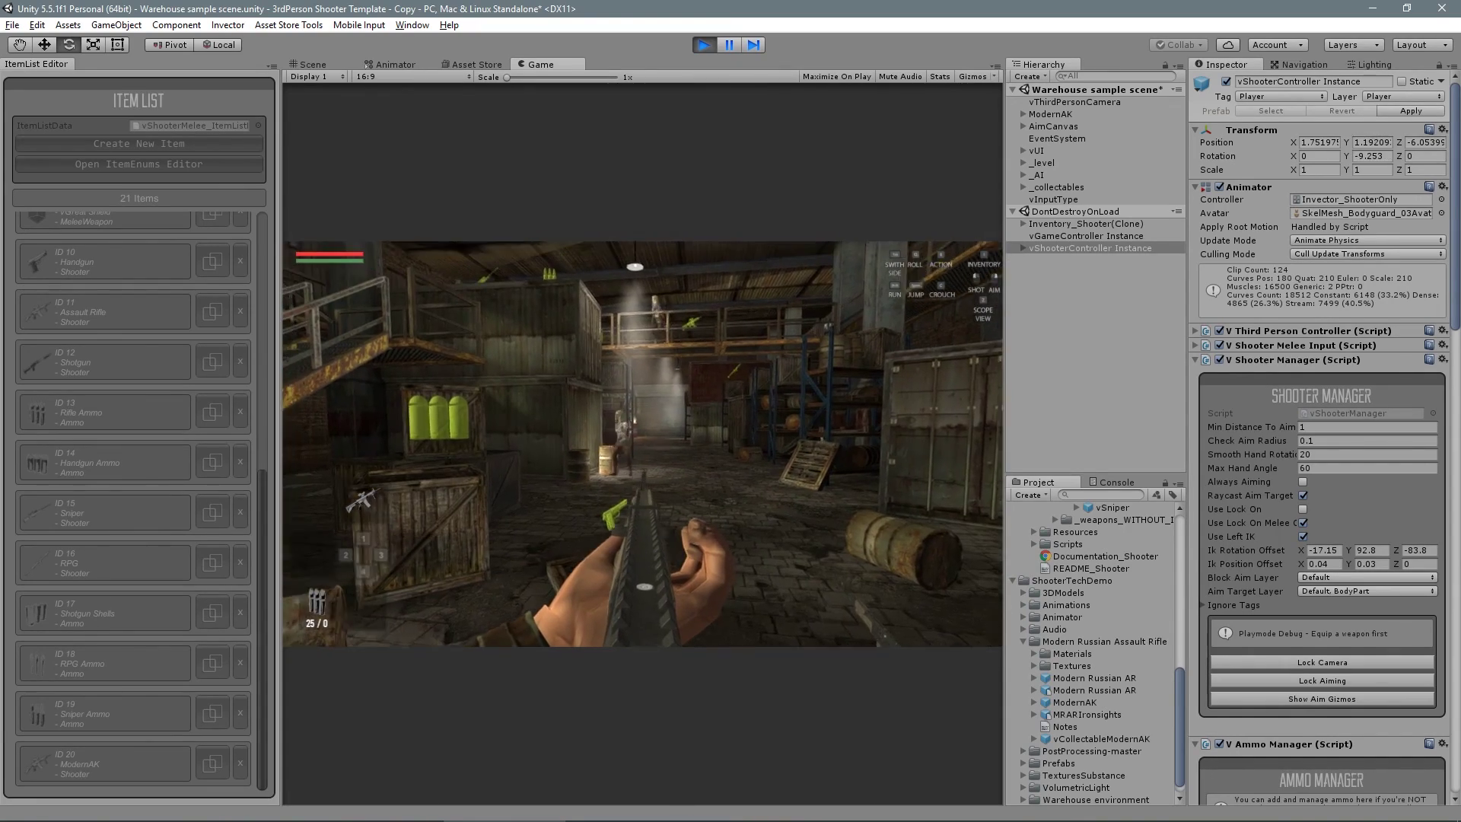
Lock the camera and lock aiming in the Shooter Manager's play mode debug options.
key("Escape")
left_click(1312, 659)
left_click(1311, 677)
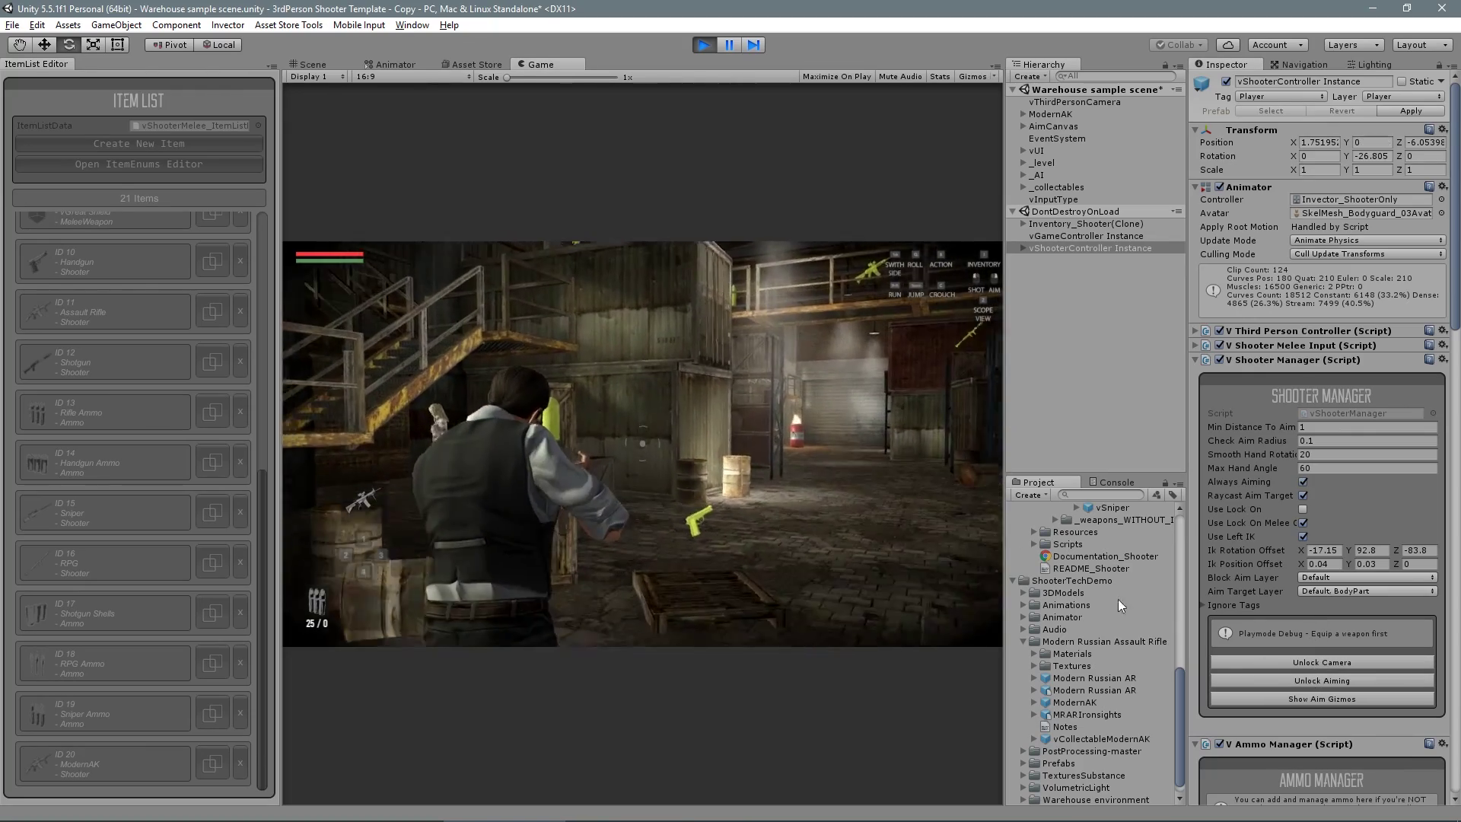
Set the Y head track offset of the ModernAK(Clone) in the character's hand to 0.
left_click(327, 62)
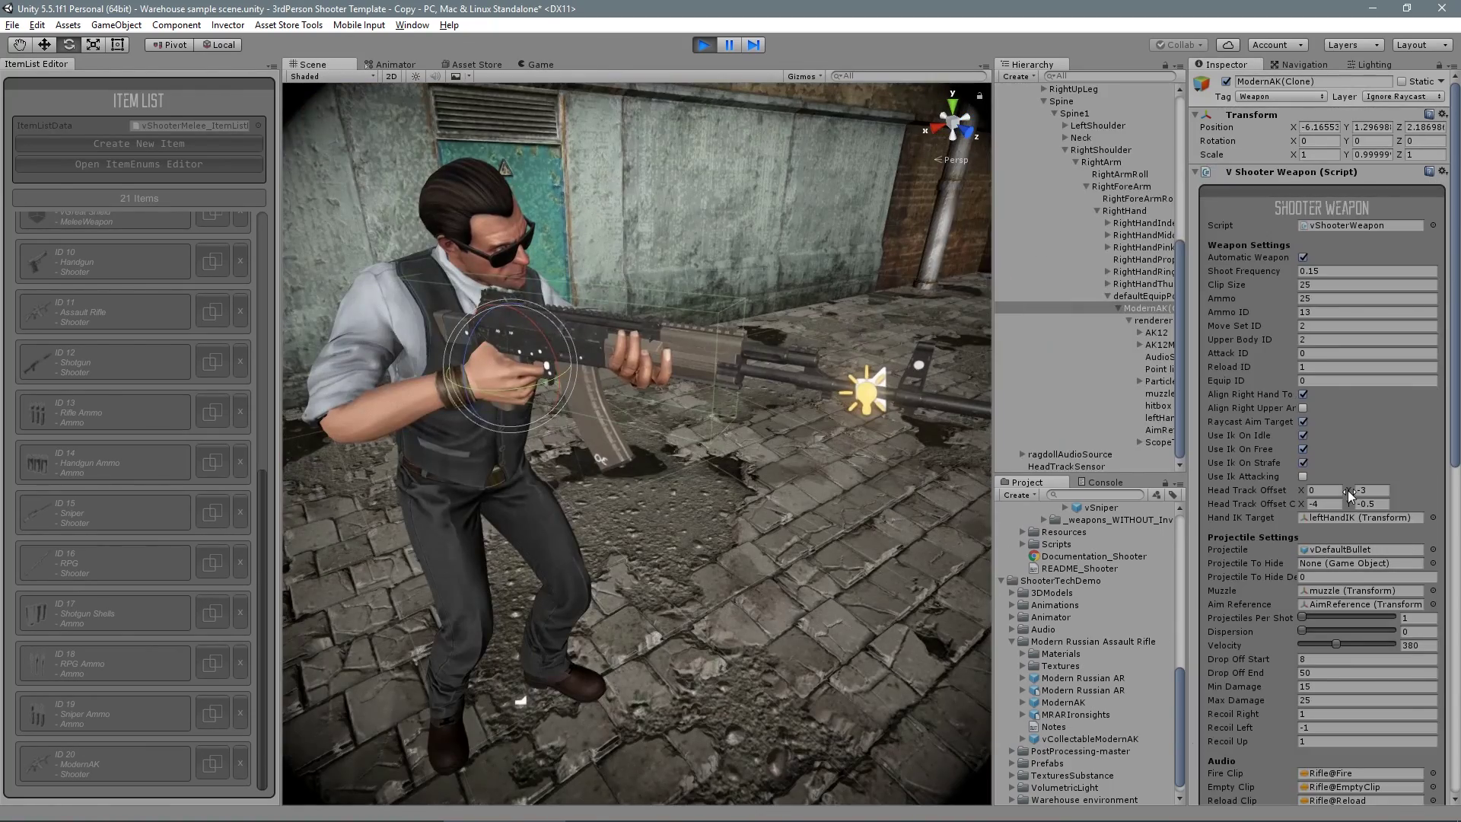
left_click_drag(158, 489, 1360, 483)
type("2.12")
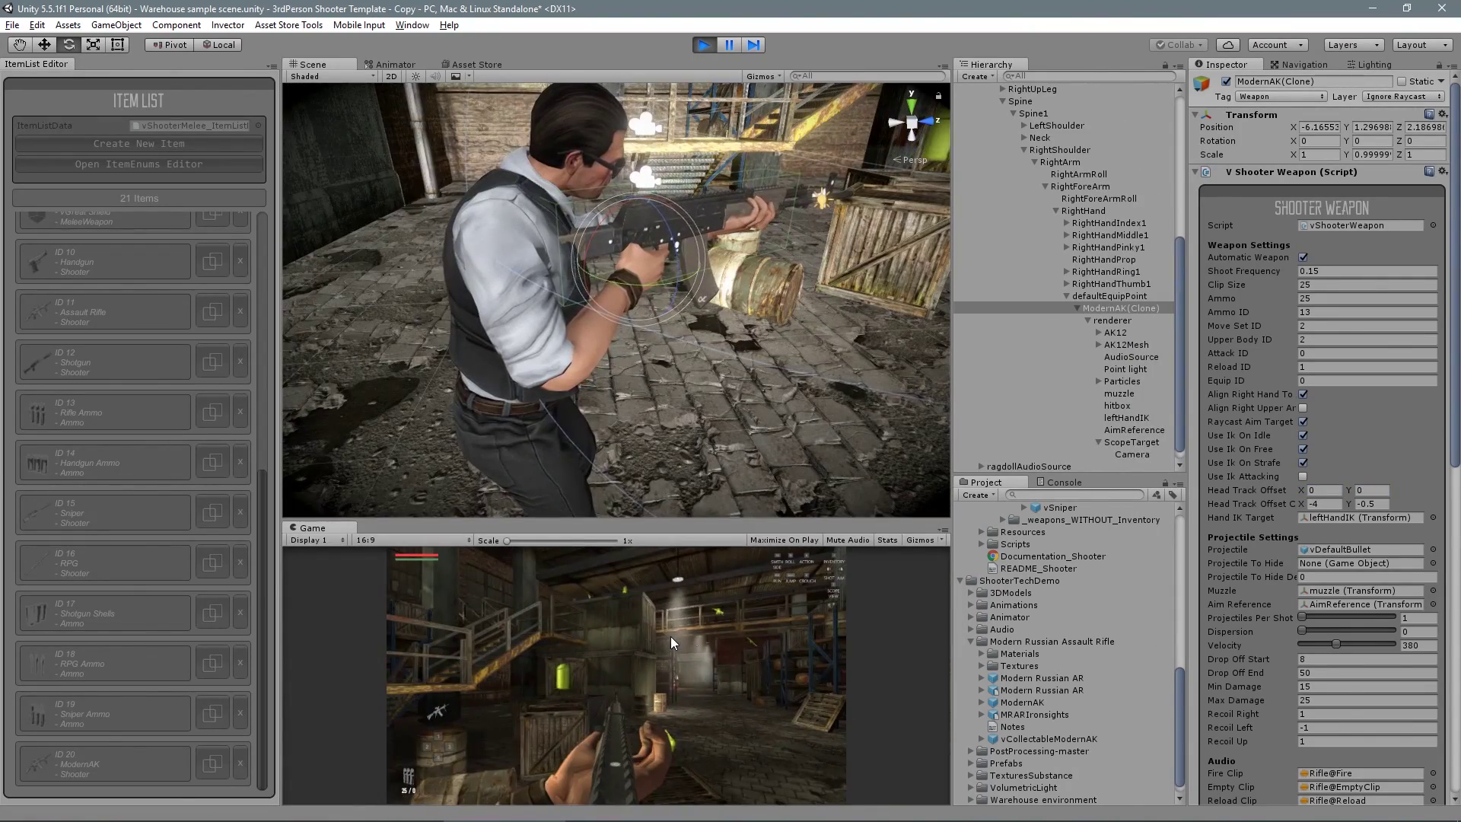
Move the equipped rifle's ScopeTarget to X -2.26, Y 0.69, Z 1.04 and test the scope view in the maximized Game view.
left_click(613, 155)
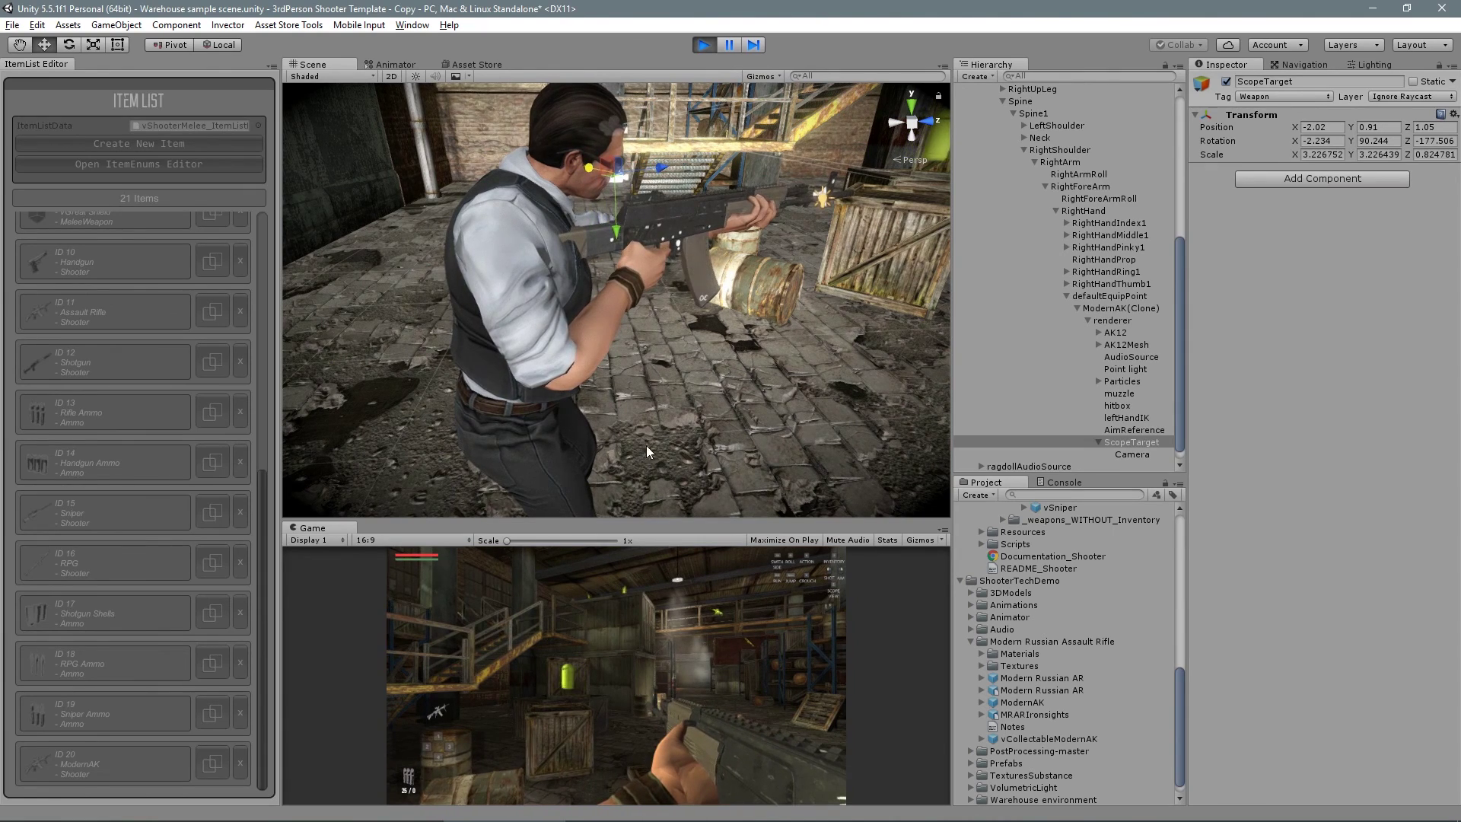
left_click(942, 530)
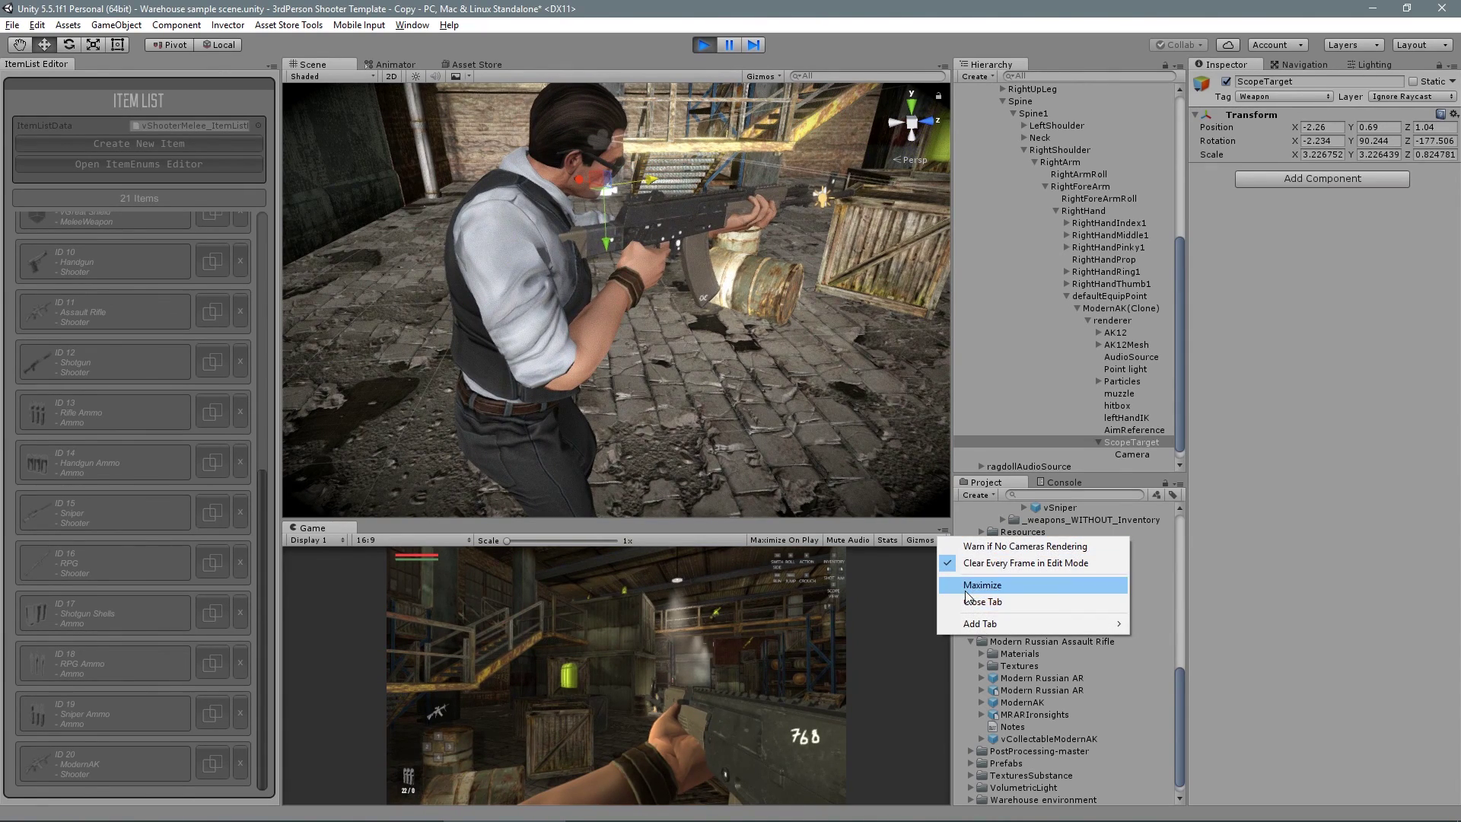
left_click(961, 585)
key("d")
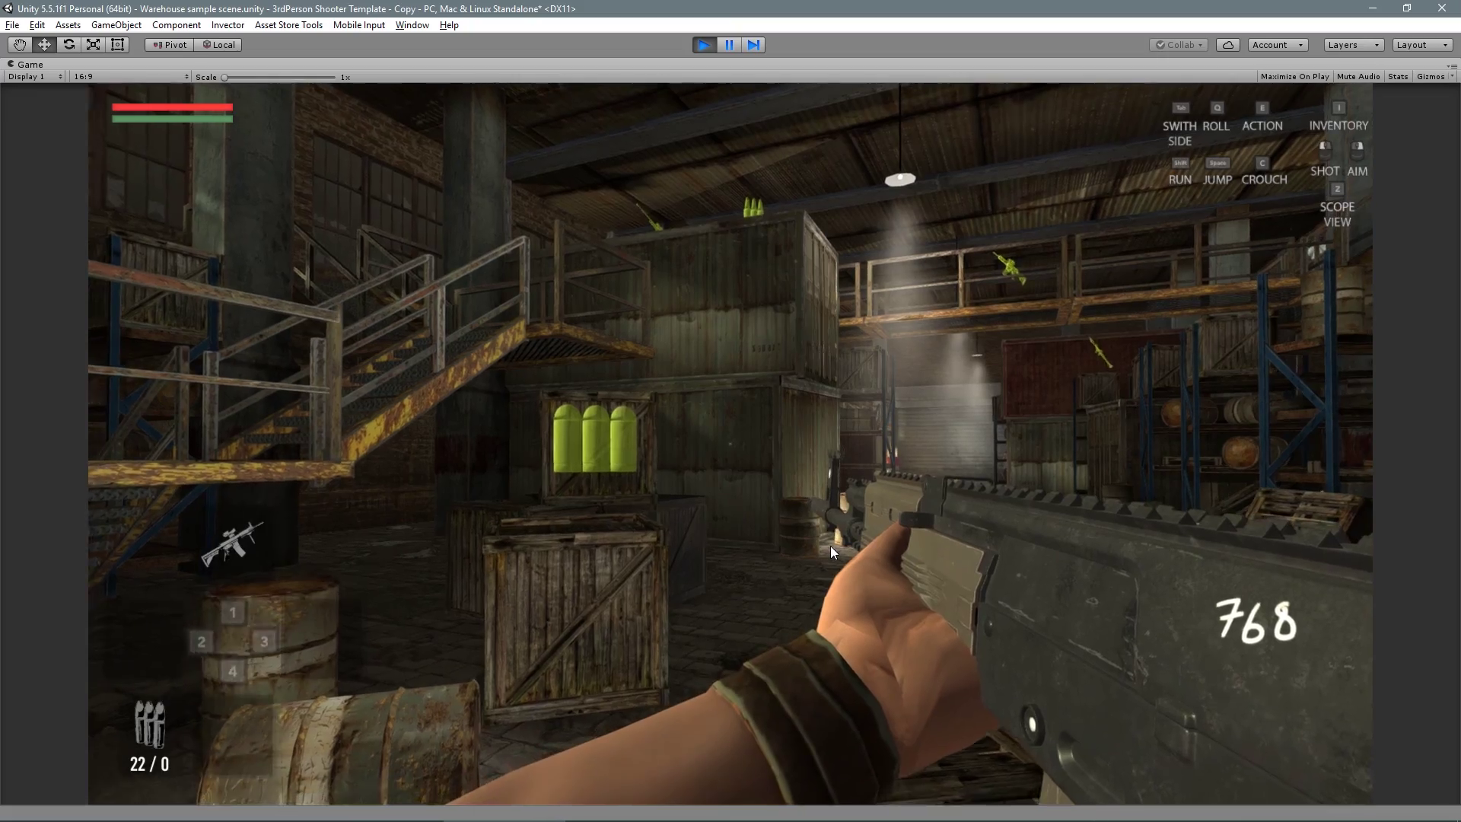
key("a")
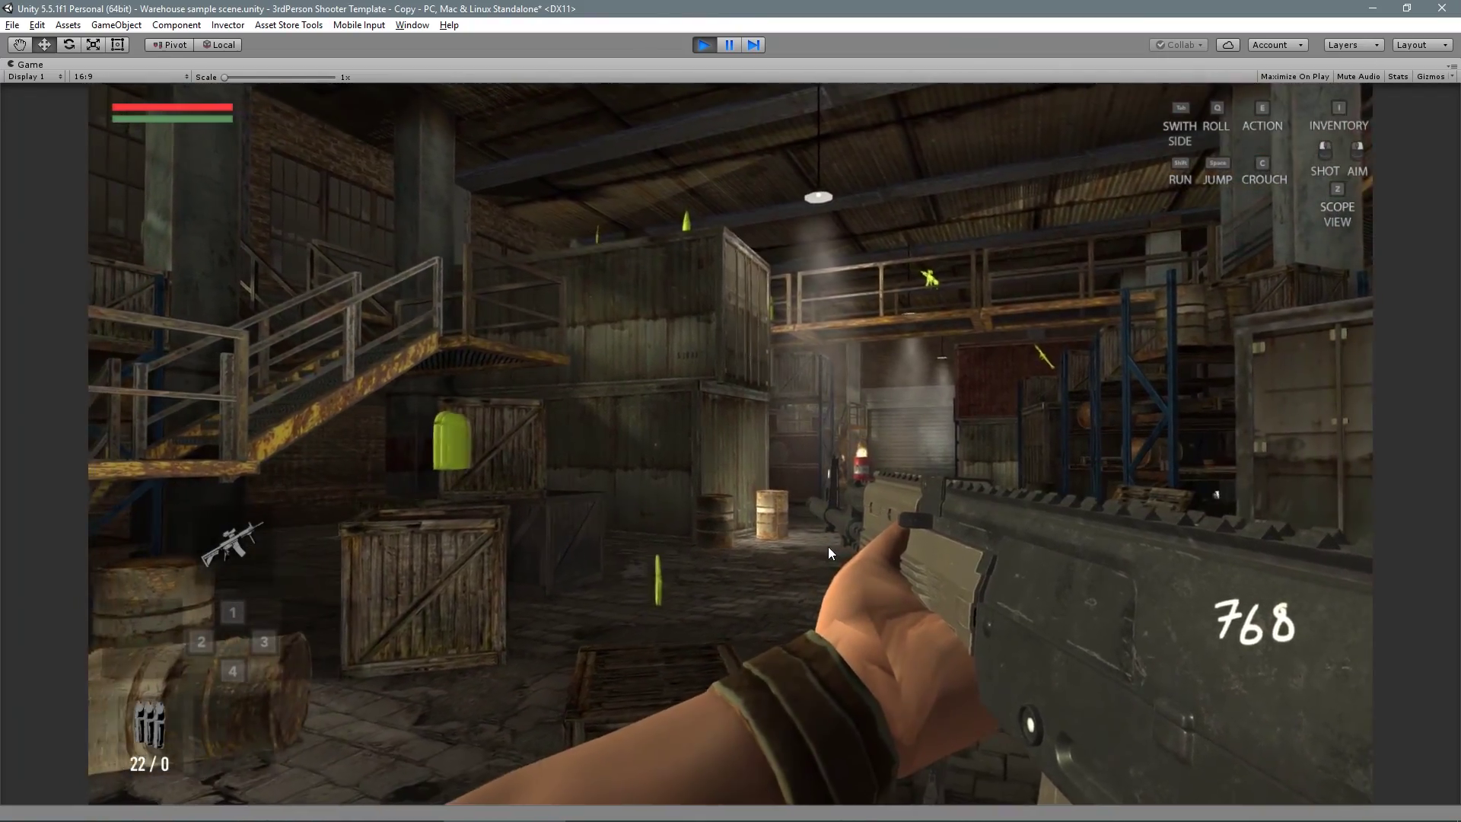
left_click(828, 547)
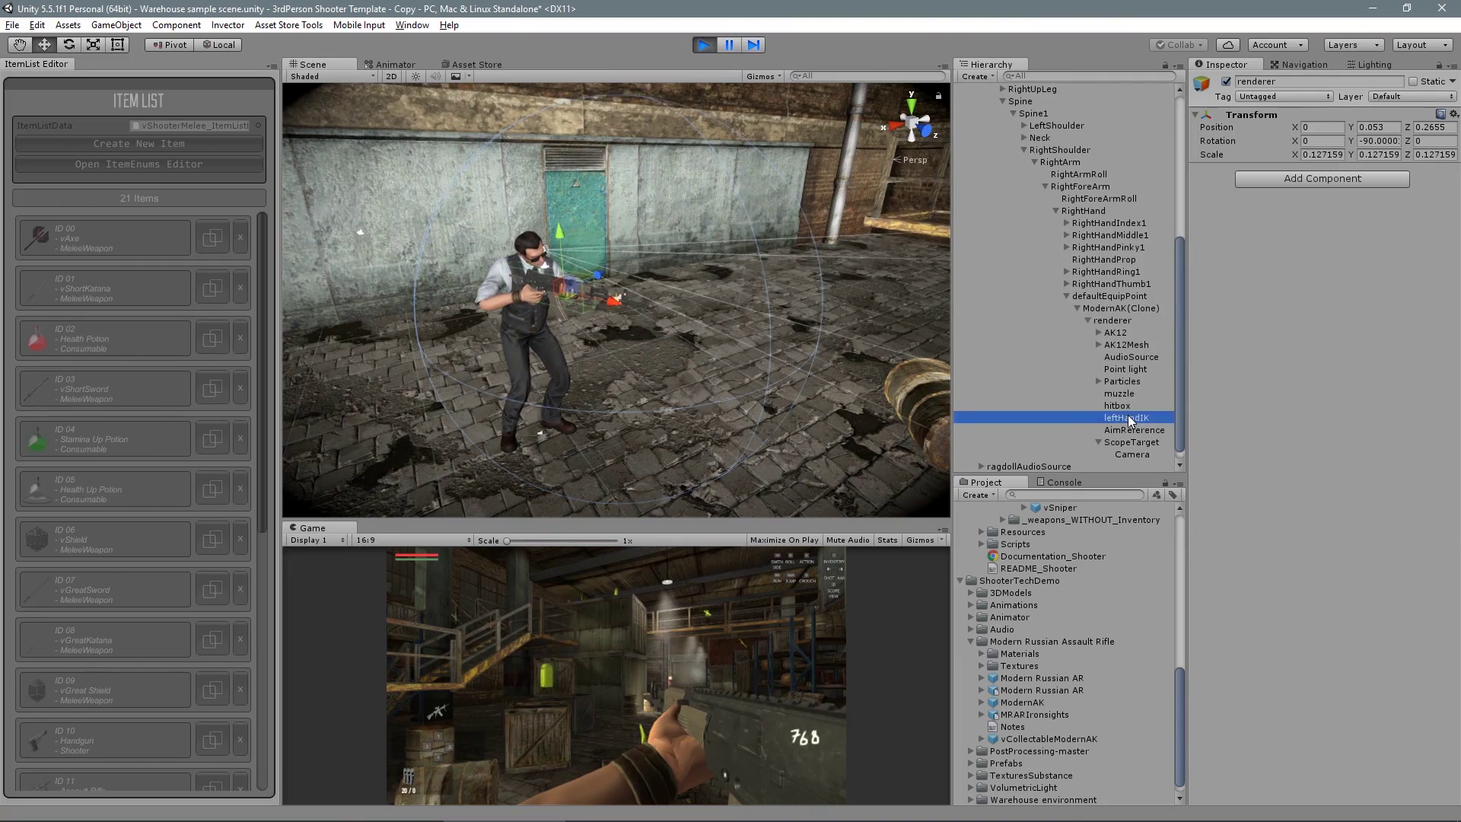
Transfer the leftHandIK transform values from the play-mode ModernAK(Clone) to the leftHandIK of the scene's ModernAK after stopping play mode.
double_click(1126, 417)
left_click_drag(705, 304, 781, 262, "alt")
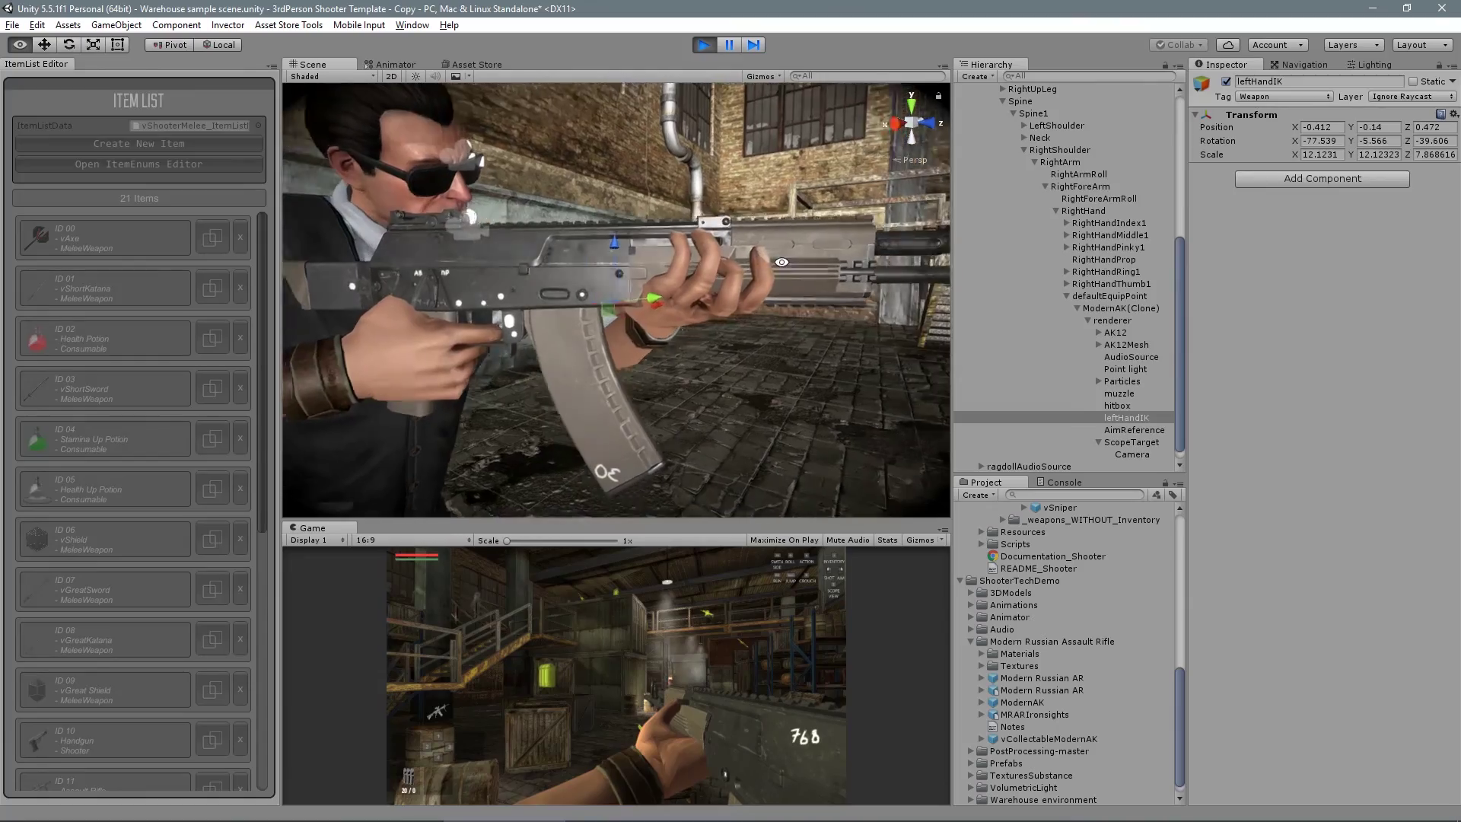
left_click(705, 45)
left_click(973, 117)
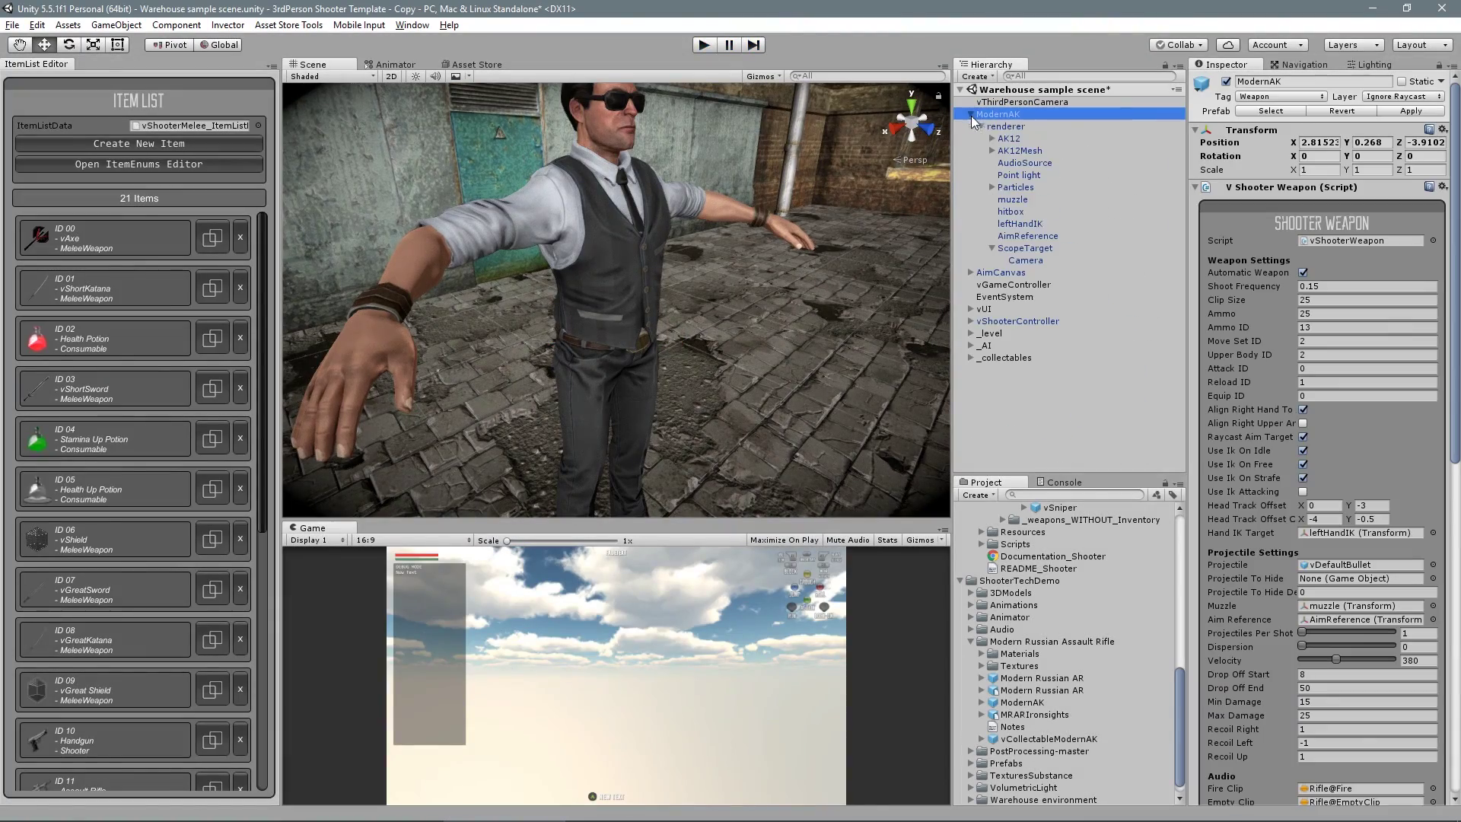
double_click(1023, 223)
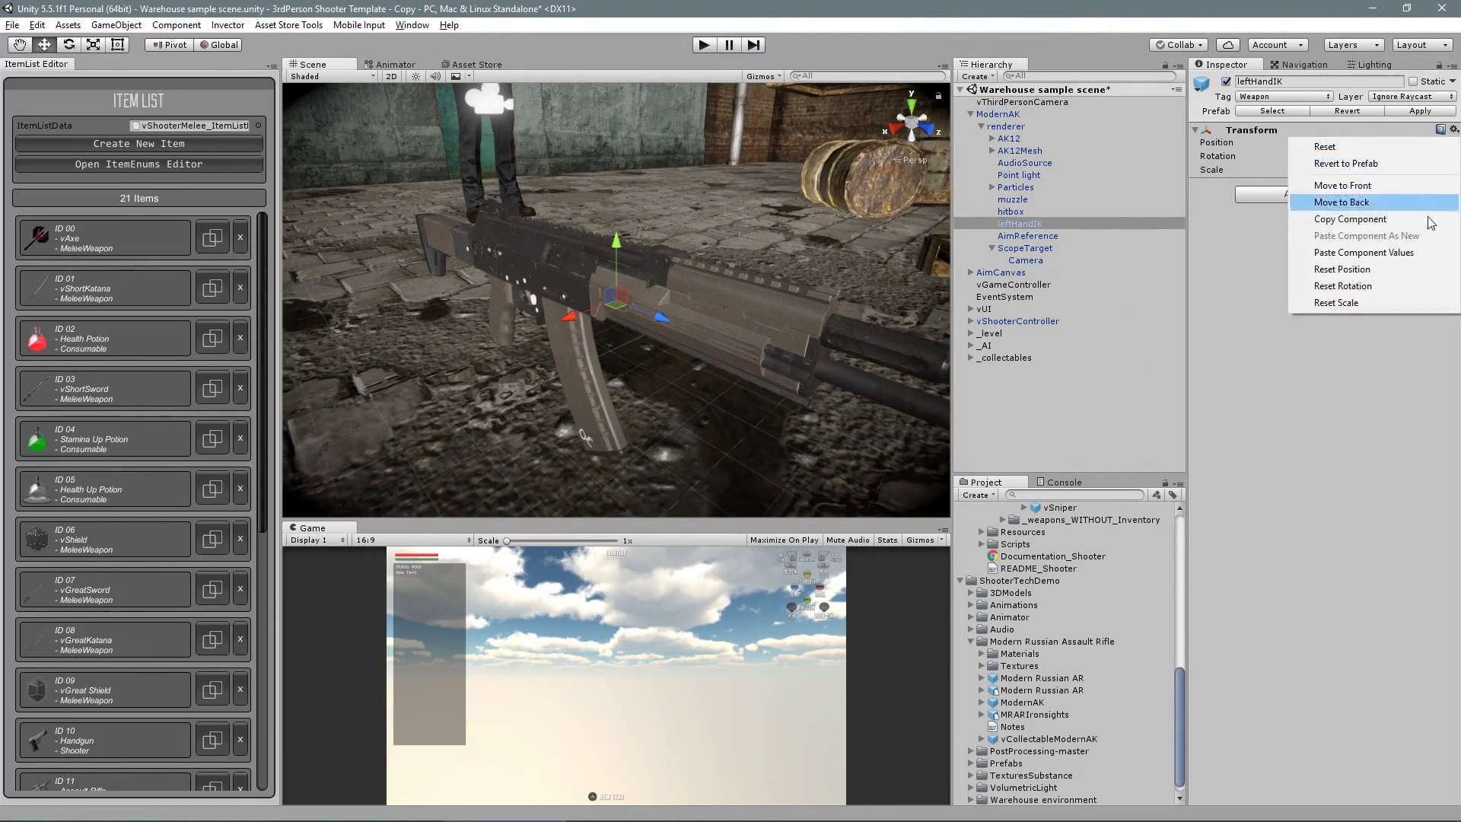